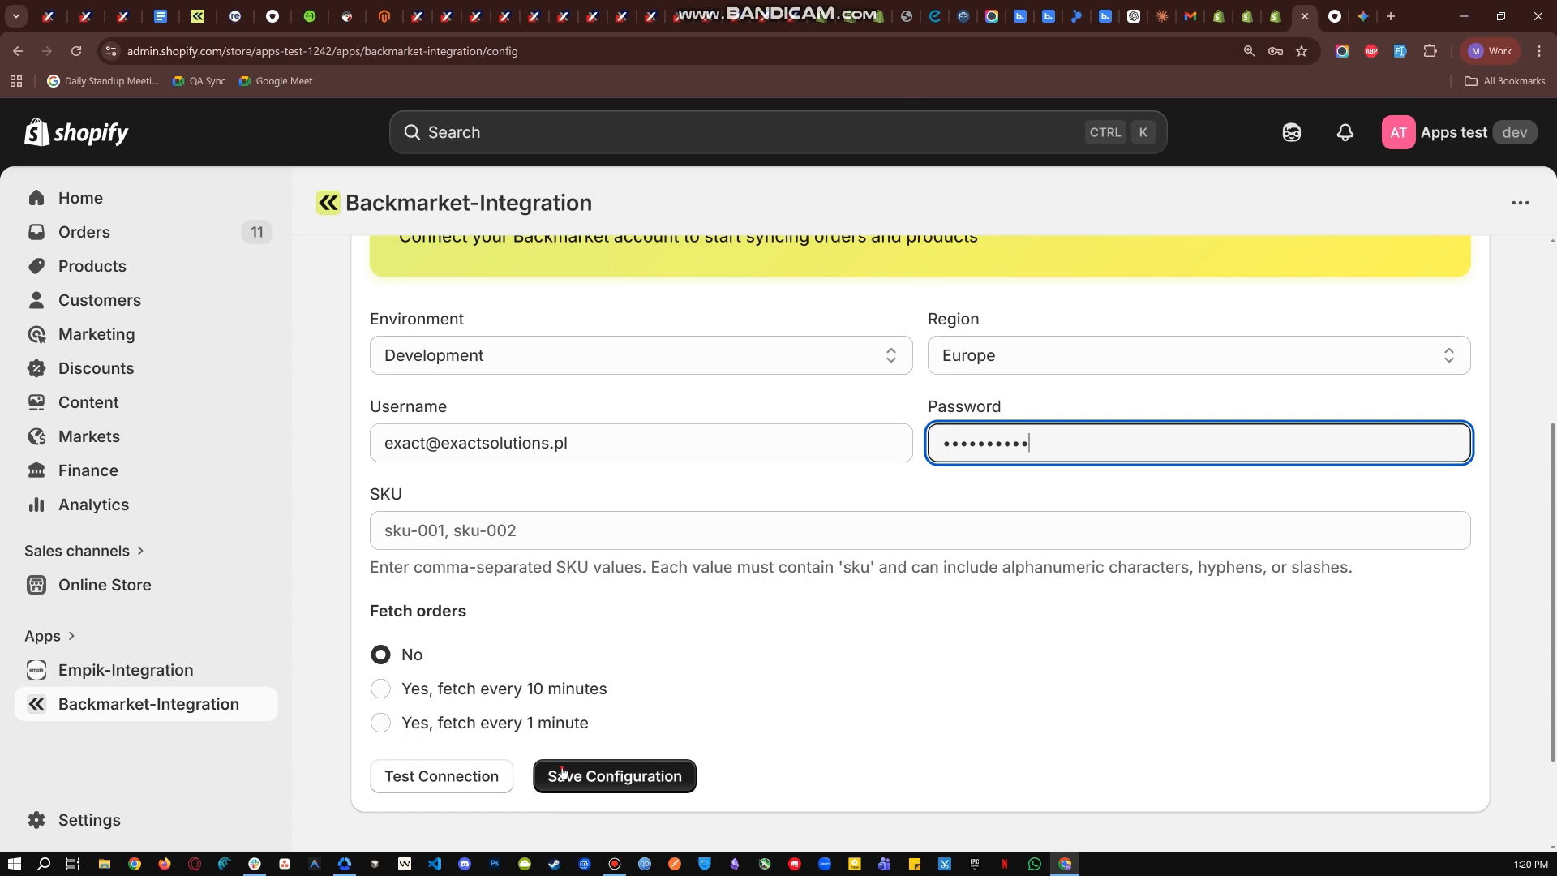
- Set order fetching to every 1 minute and save the Backmarket configuration
{"action": "left_click", "coordinate": [560, 775]}
{"action": "scroll", "coordinate": [669, 724], "scroll_direction": "down", "scroll_amount": 7}
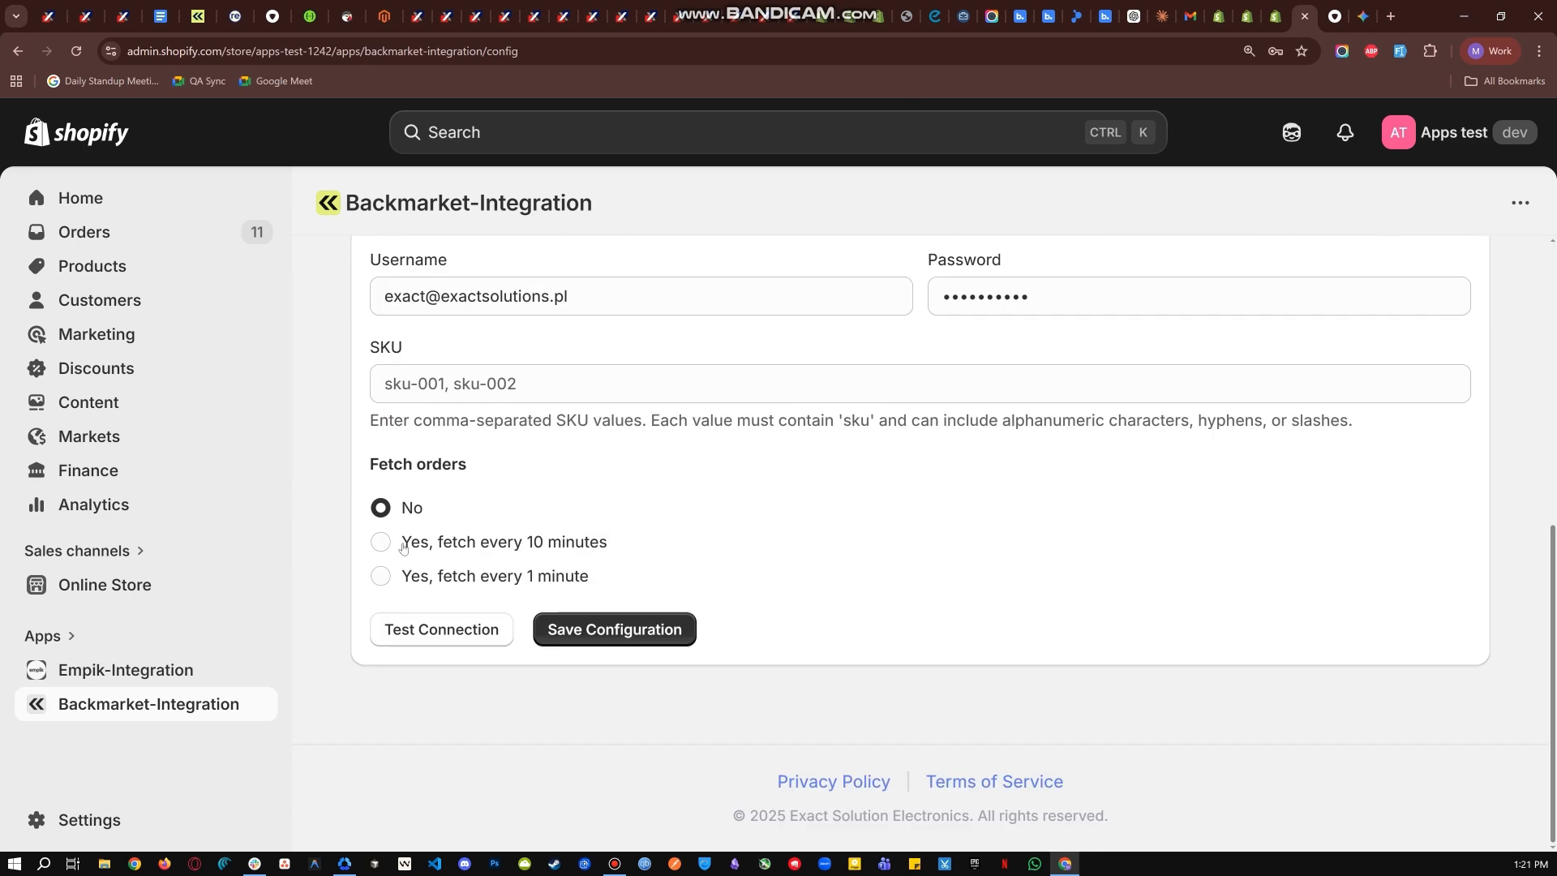
{"action": "left_click", "coordinate": [376, 573]}
{"action": "left_click", "coordinate": [592, 635]}
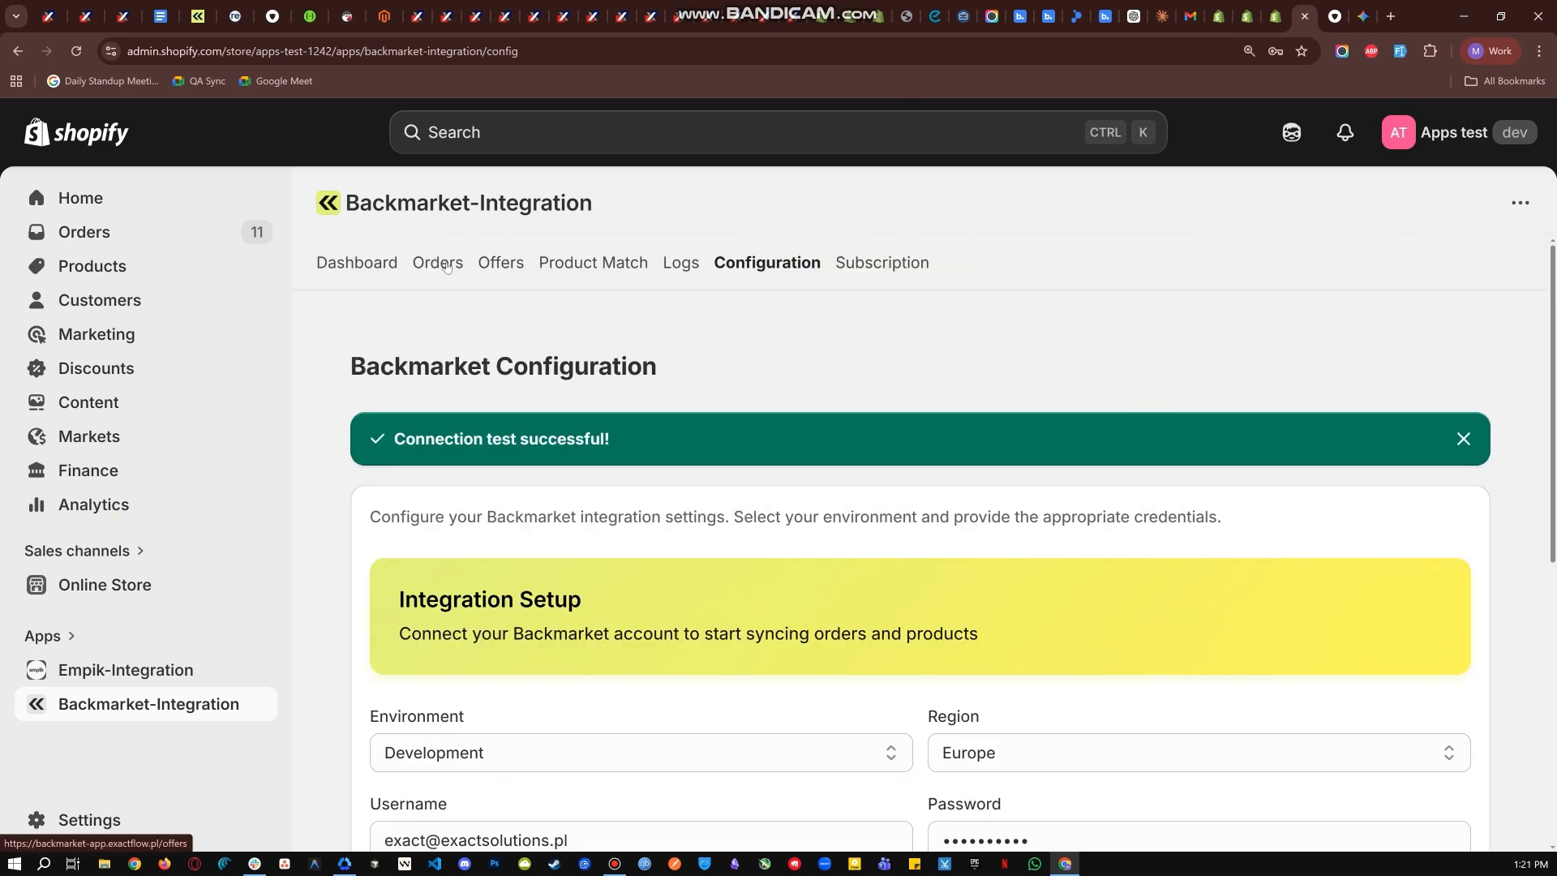
- Sync the orders on the integration's Backmarket Orders page and review the resulting list
{"action": "left_click", "coordinate": [442, 262]}
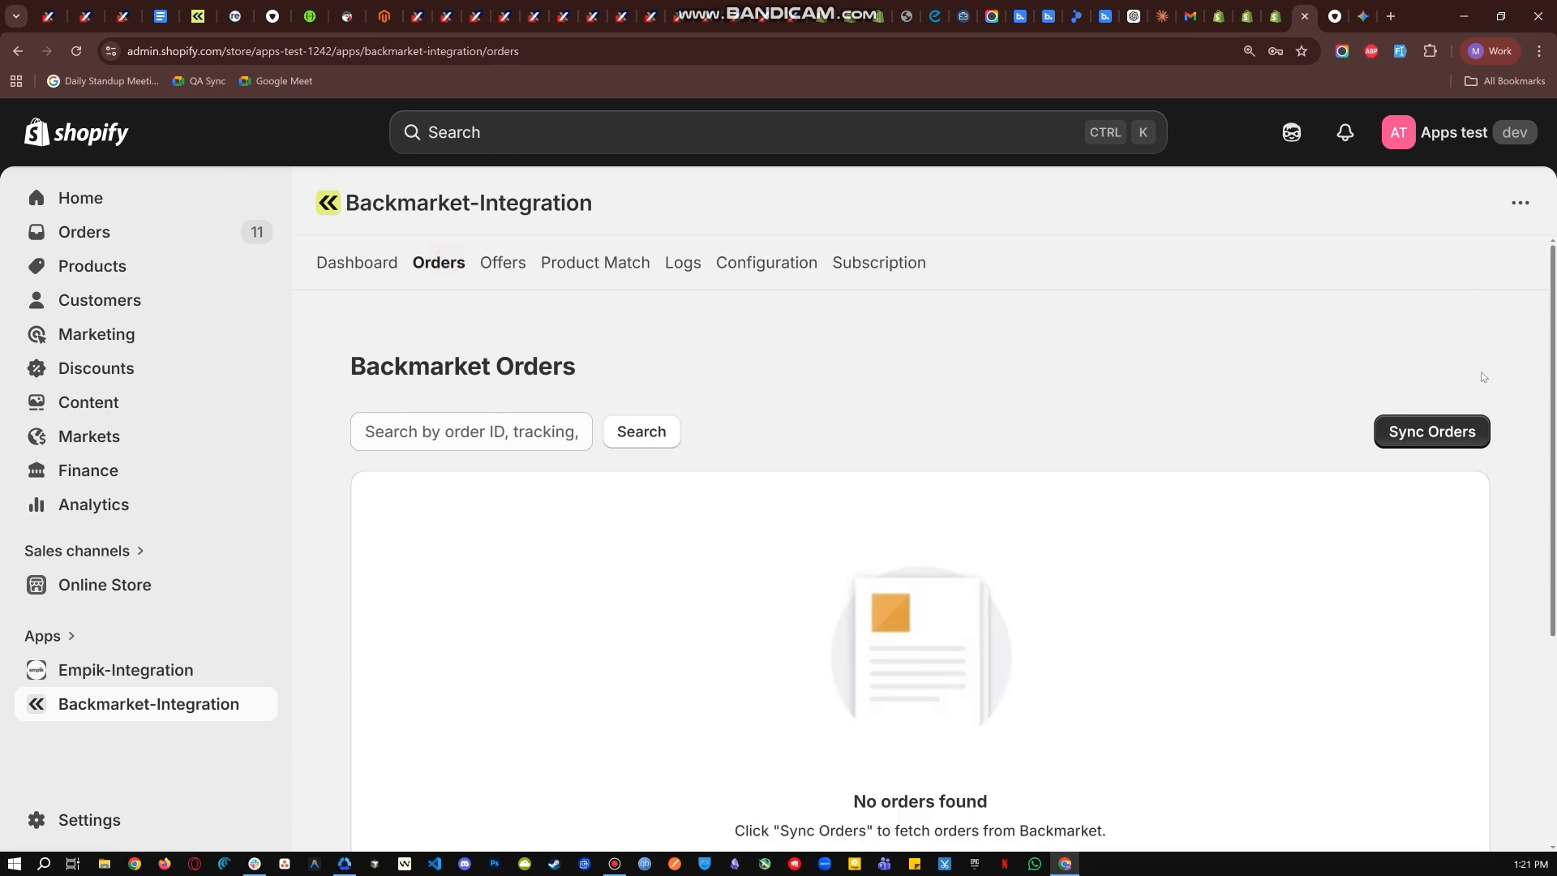
{"action": "left_click", "coordinate": [1433, 431]}
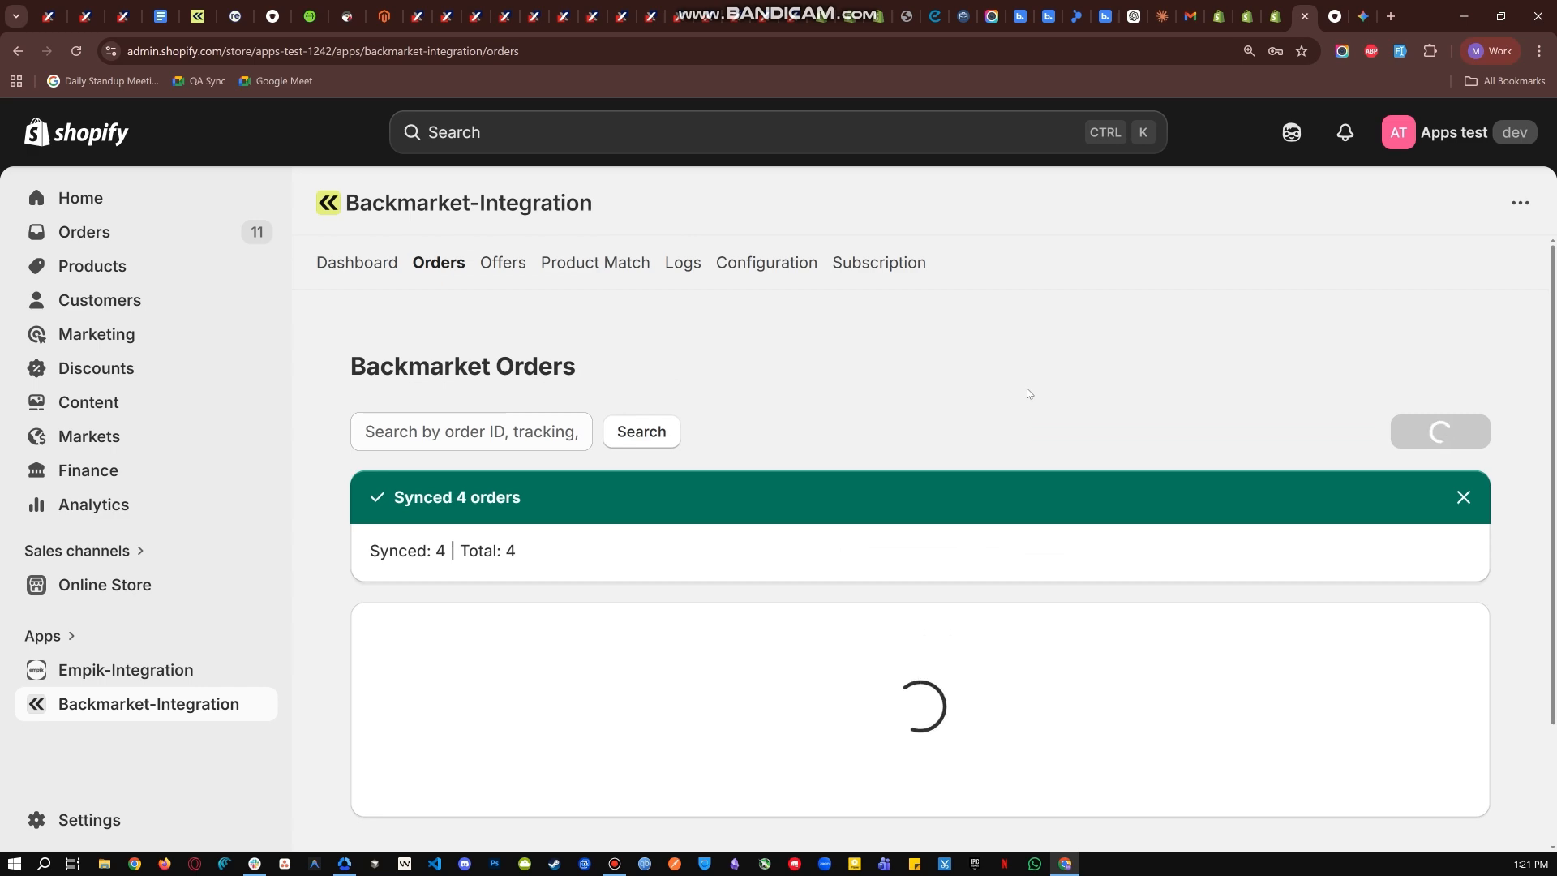
{"action": "scroll", "coordinate": [835, 487], "scroll_direction": "down", "scroll_amount": 4}
{"action": "scroll", "coordinate": [639, 589], "scroll_direction": "up", "scroll_amount": 2}
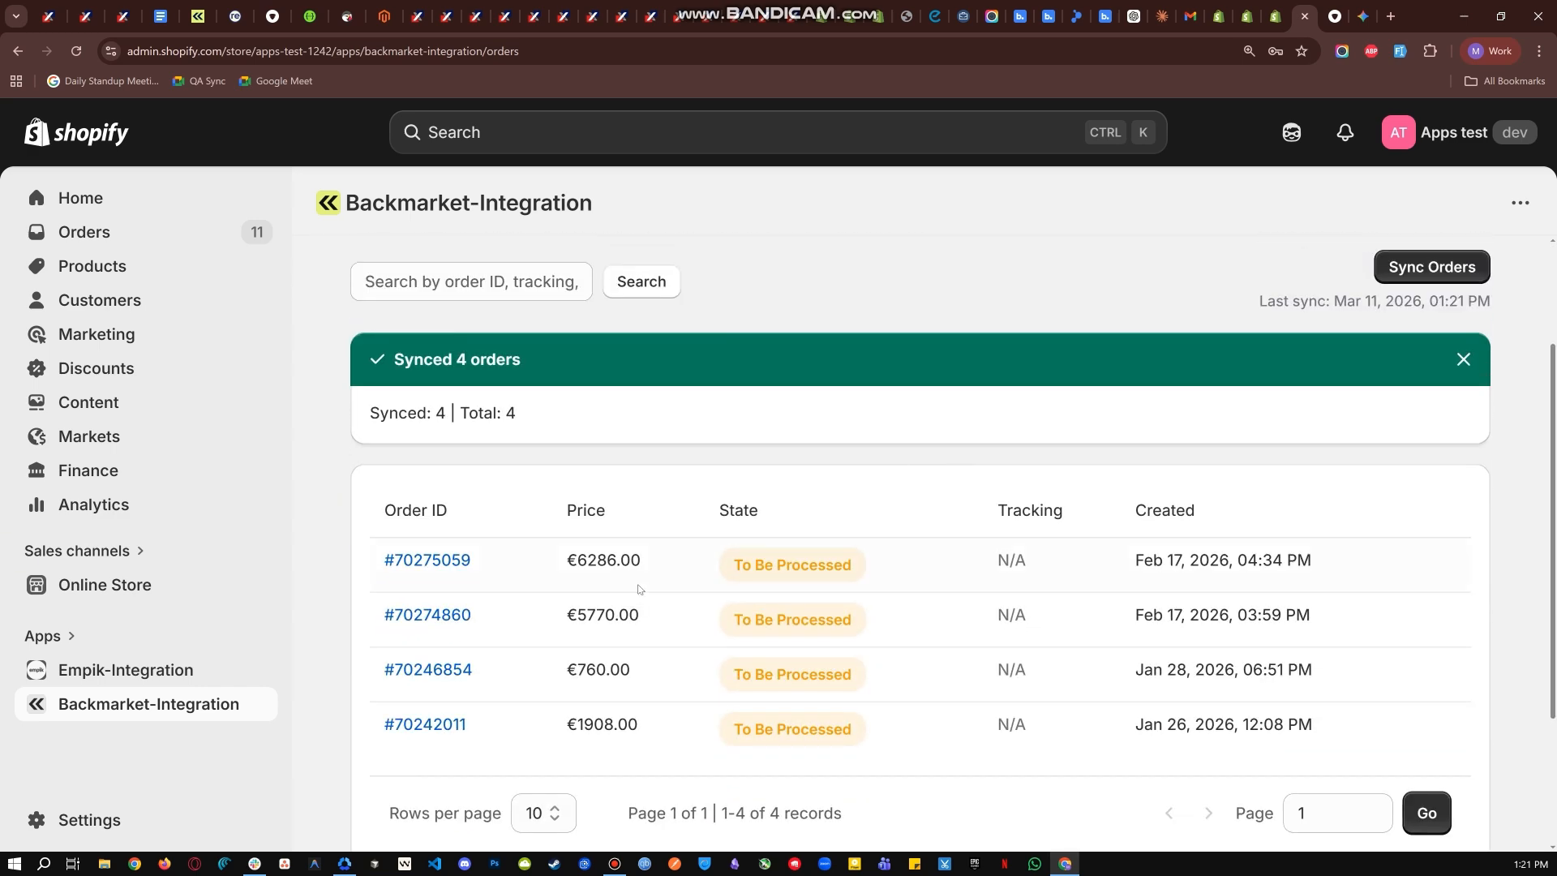
{"action": "scroll", "coordinate": [639, 589], "scroll_direction": "up", "scroll_amount": 1}
{"action": "scroll", "coordinate": [470, 388], "scroll_direction": "down", "scroll_amount": 2}
{"action": "scroll", "coordinate": [582, 319], "scroll_direction": "up", "scroll_amount": 3}
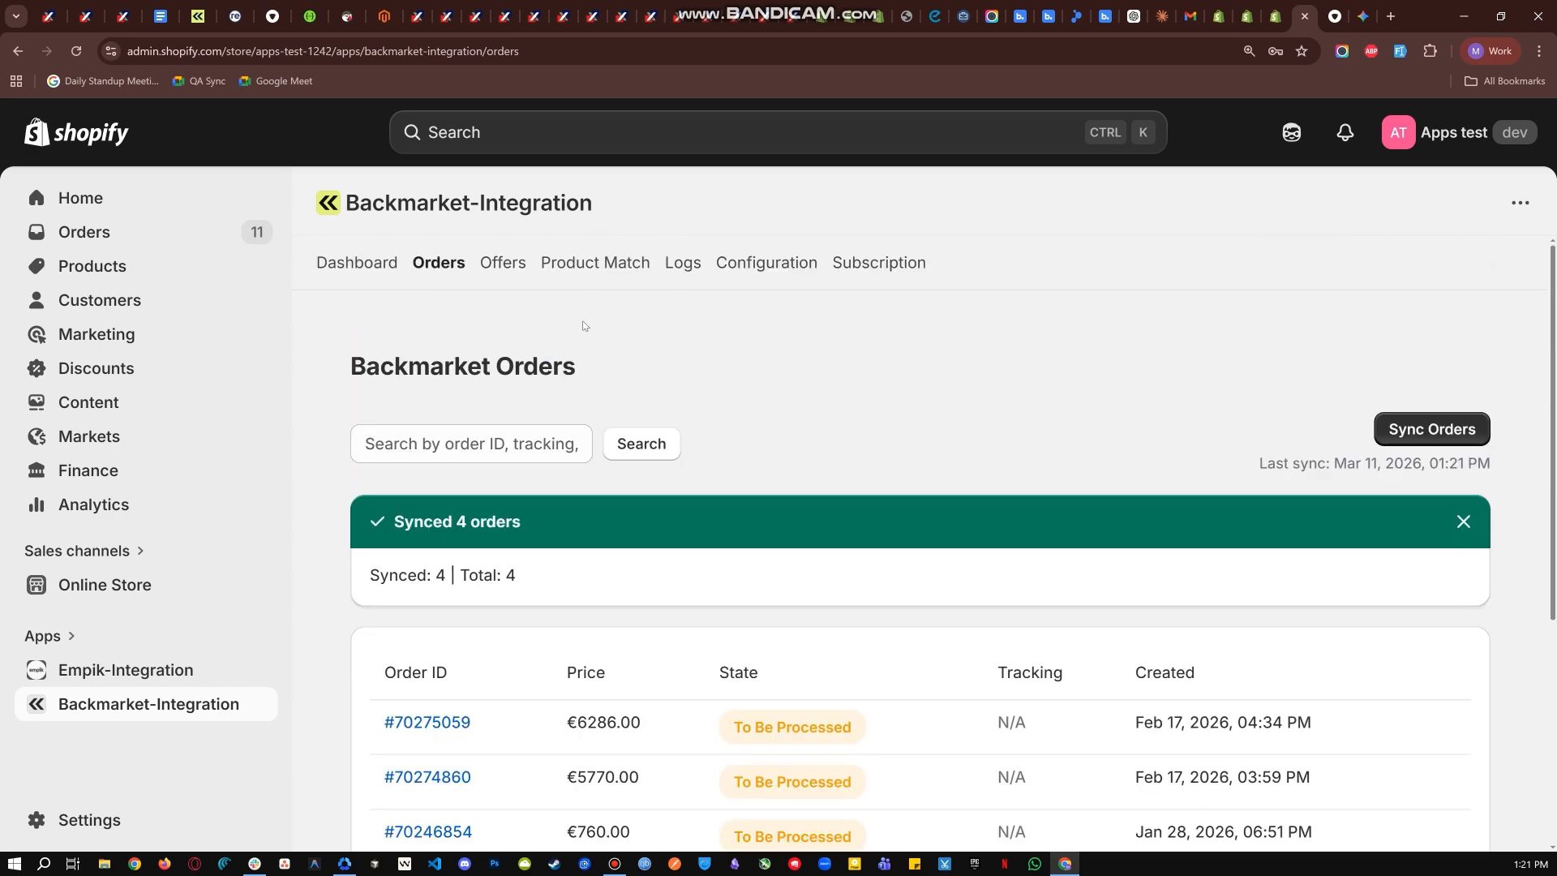
- Open the Backmarket integration's dashboard and examine its welcome banner
{"action": "left_click", "coordinate": [354, 266]}
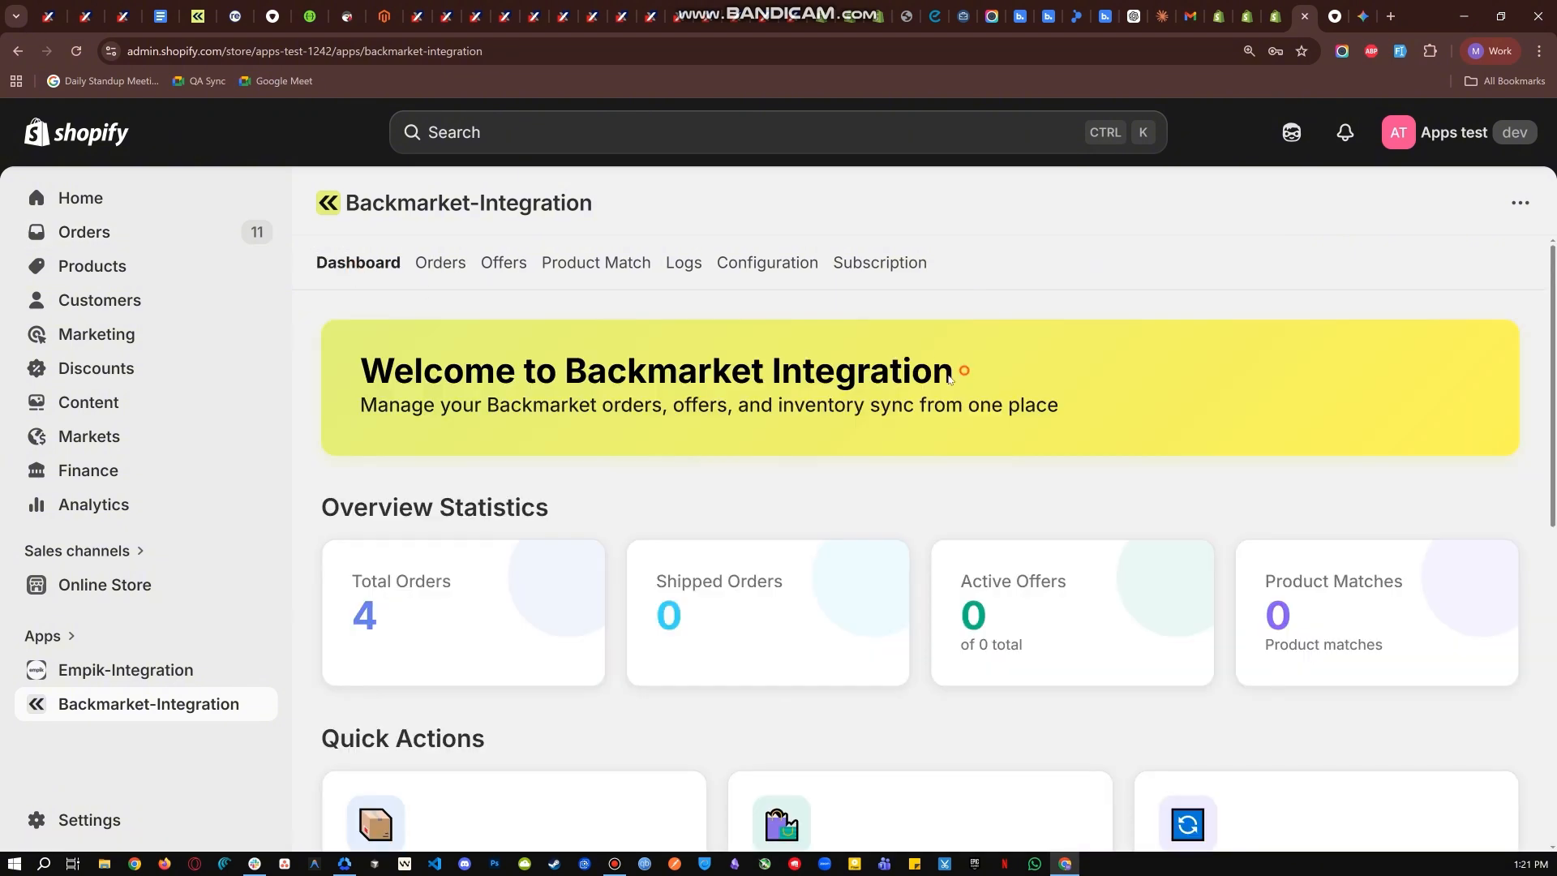
{"action": "left_click_drag", "start_coordinate": [965, 375], "coordinate": [356, 373]}
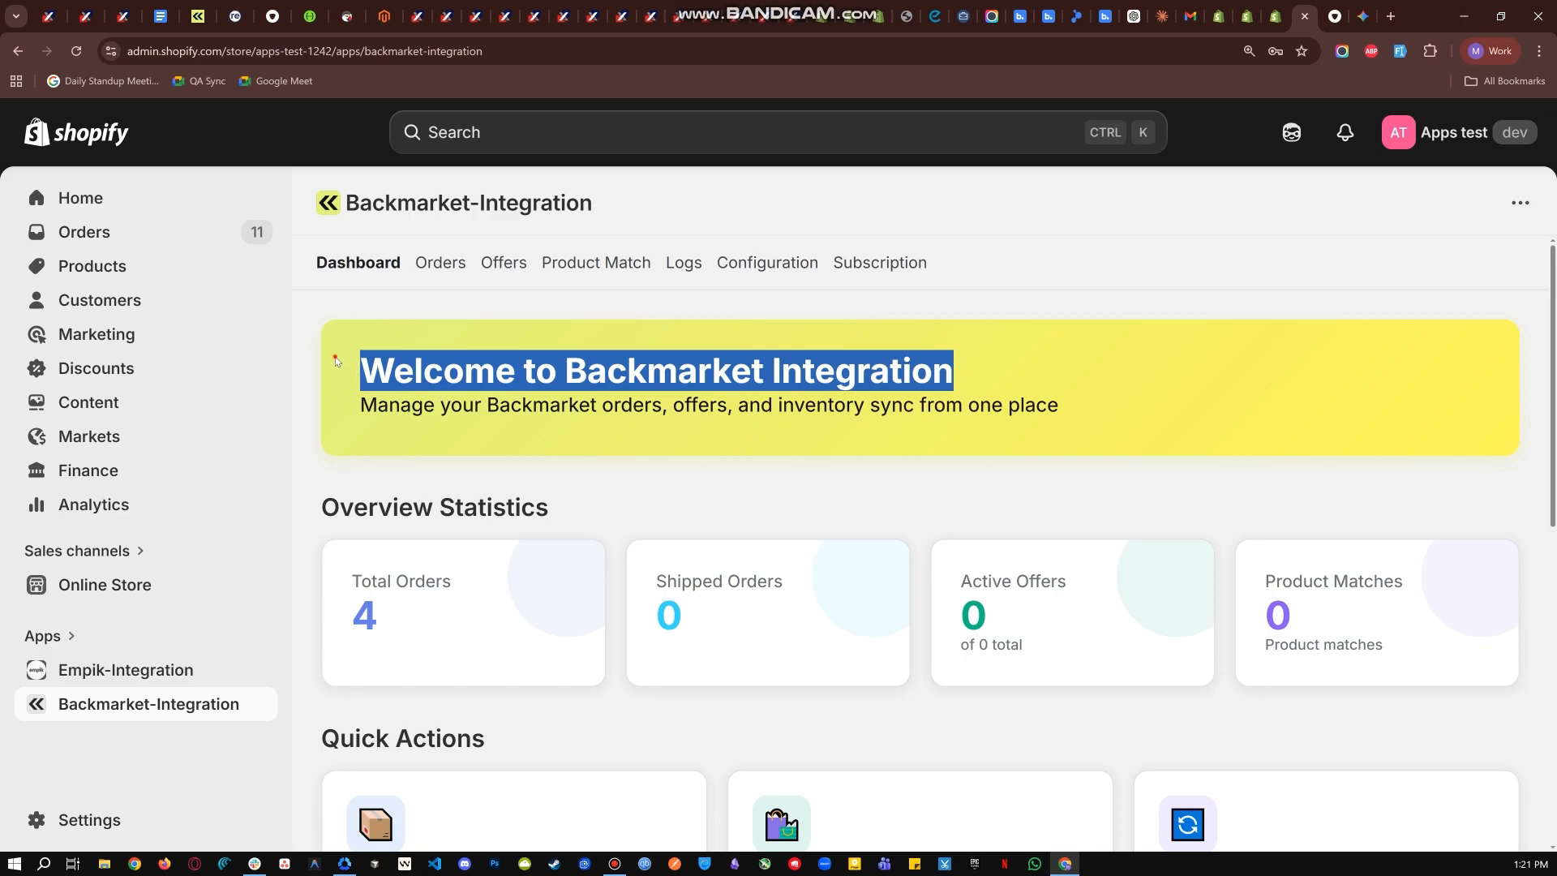
{"action": "left_click", "coordinate": [337, 361]}
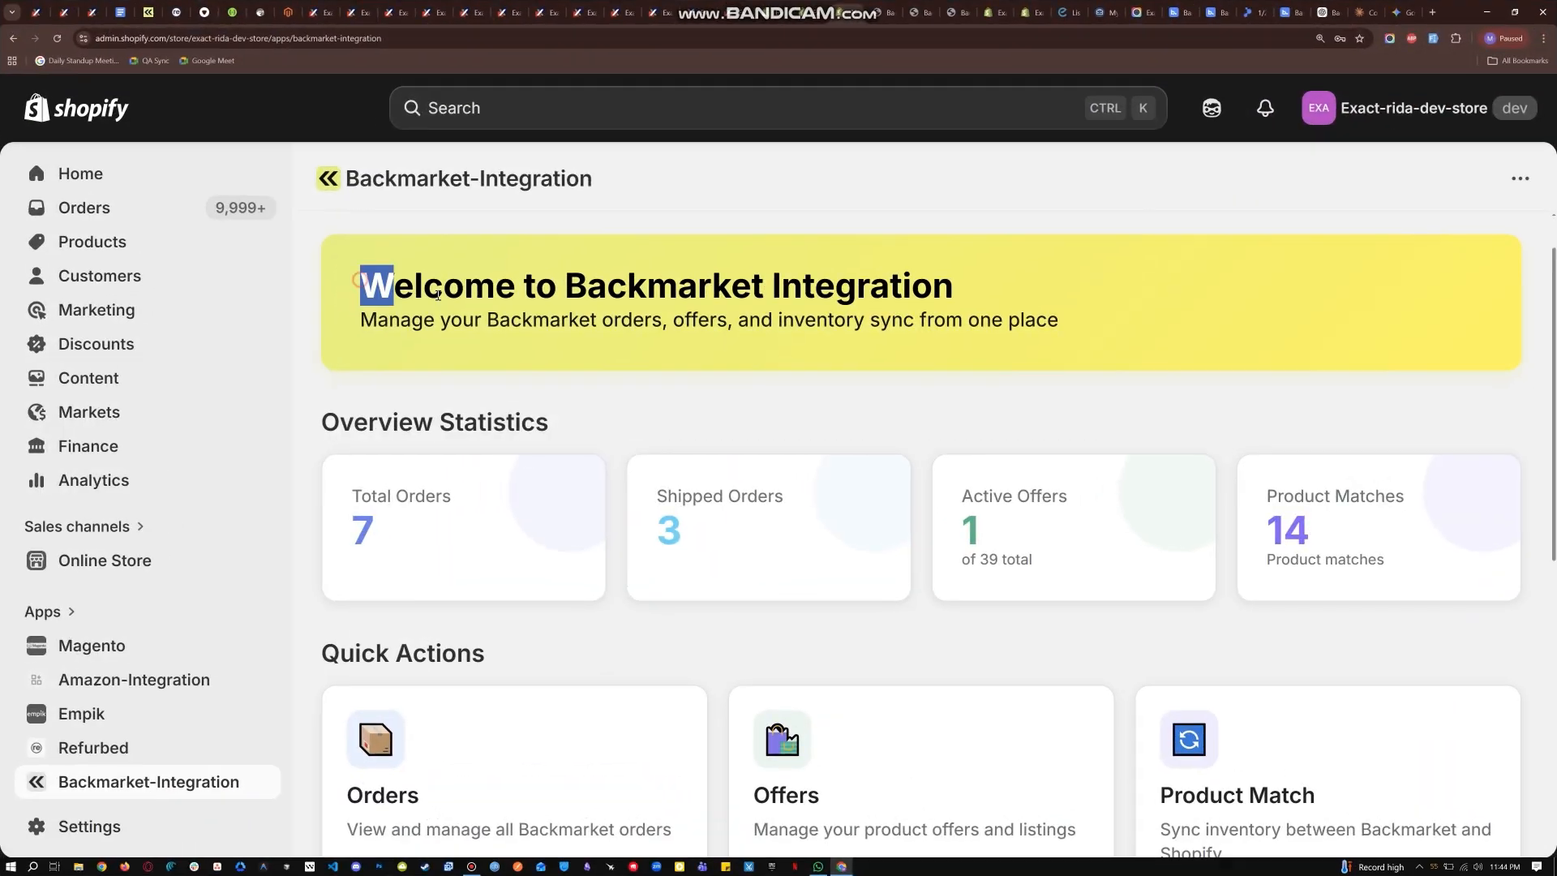
{"action": "left_click_drag", "start_coordinate": [438, 295], "coordinate": [1103, 327]}
{"action": "left_click", "coordinate": [1087, 344]}
{"action": "scroll", "coordinate": [933, 426], "scroll_direction": "down", "scroll_amount": 2}
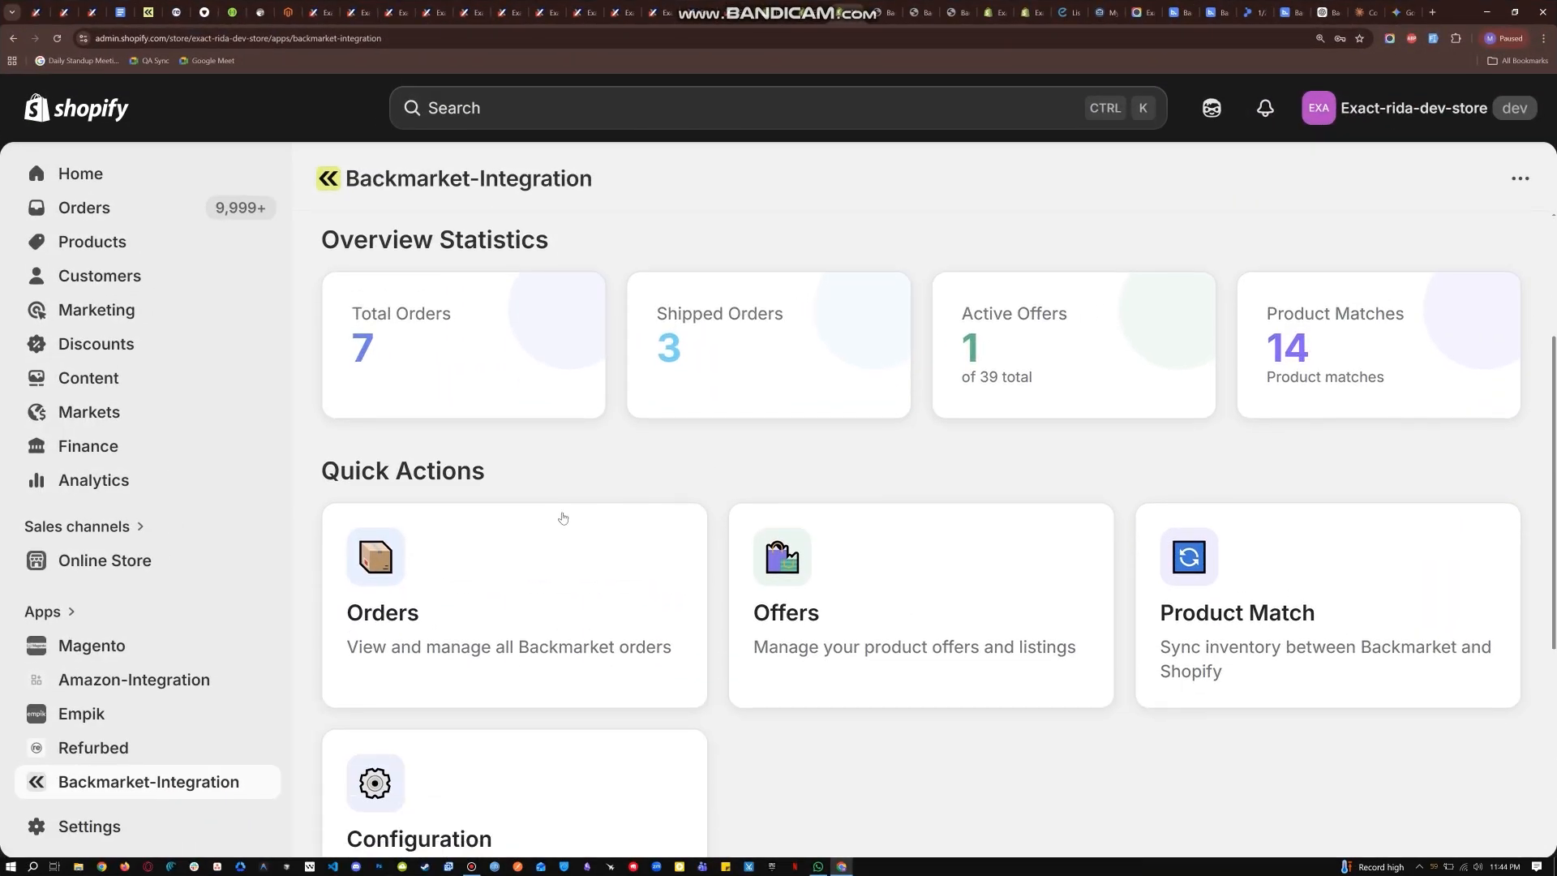
- Examine the dashboard's Total Orders, Shipped Orders, Active Offers and Product Matches statistics and the Quick Actions section
{"action": "left_click_drag", "start_coordinate": [341, 331], "coordinate": [479, 357]}
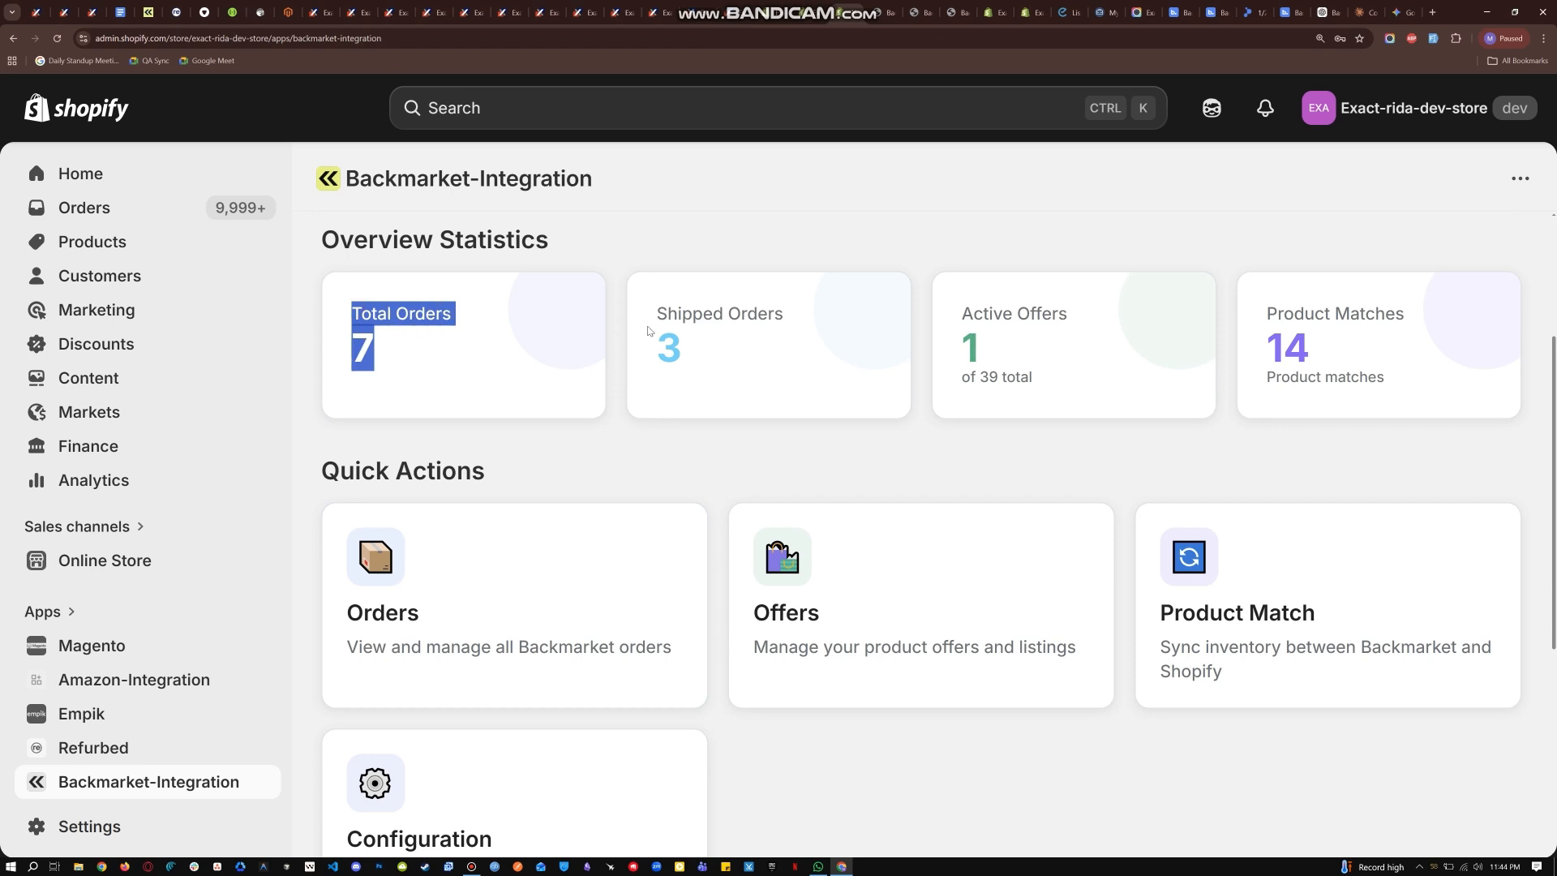
{"action": "left_click", "coordinate": [572, 315]}
{"action": "left_click_drag", "start_coordinate": [646, 302], "coordinate": [757, 357]}
{"action": "left_click", "coordinate": [760, 357]}
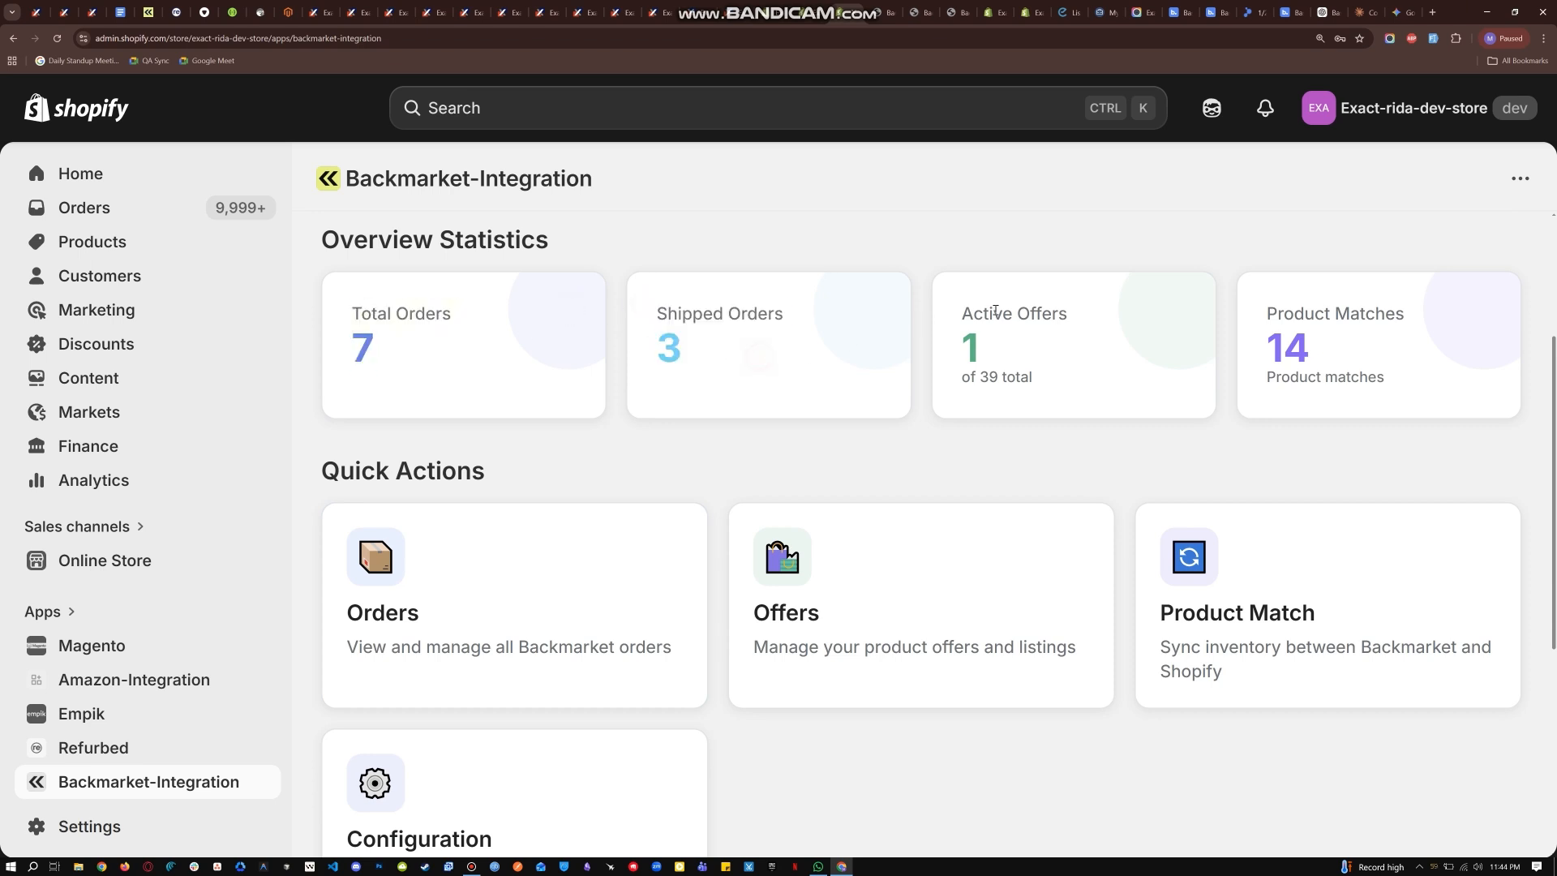
{"action": "left_click_drag", "start_coordinate": [950, 305], "coordinate": [1055, 363]}
{"action": "left_click", "coordinate": [1063, 366]}
{"action": "left_click_drag", "start_coordinate": [1257, 308], "coordinate": [1416, 394]}
{"action": "left_click", "coordinate": [1425, 375]}
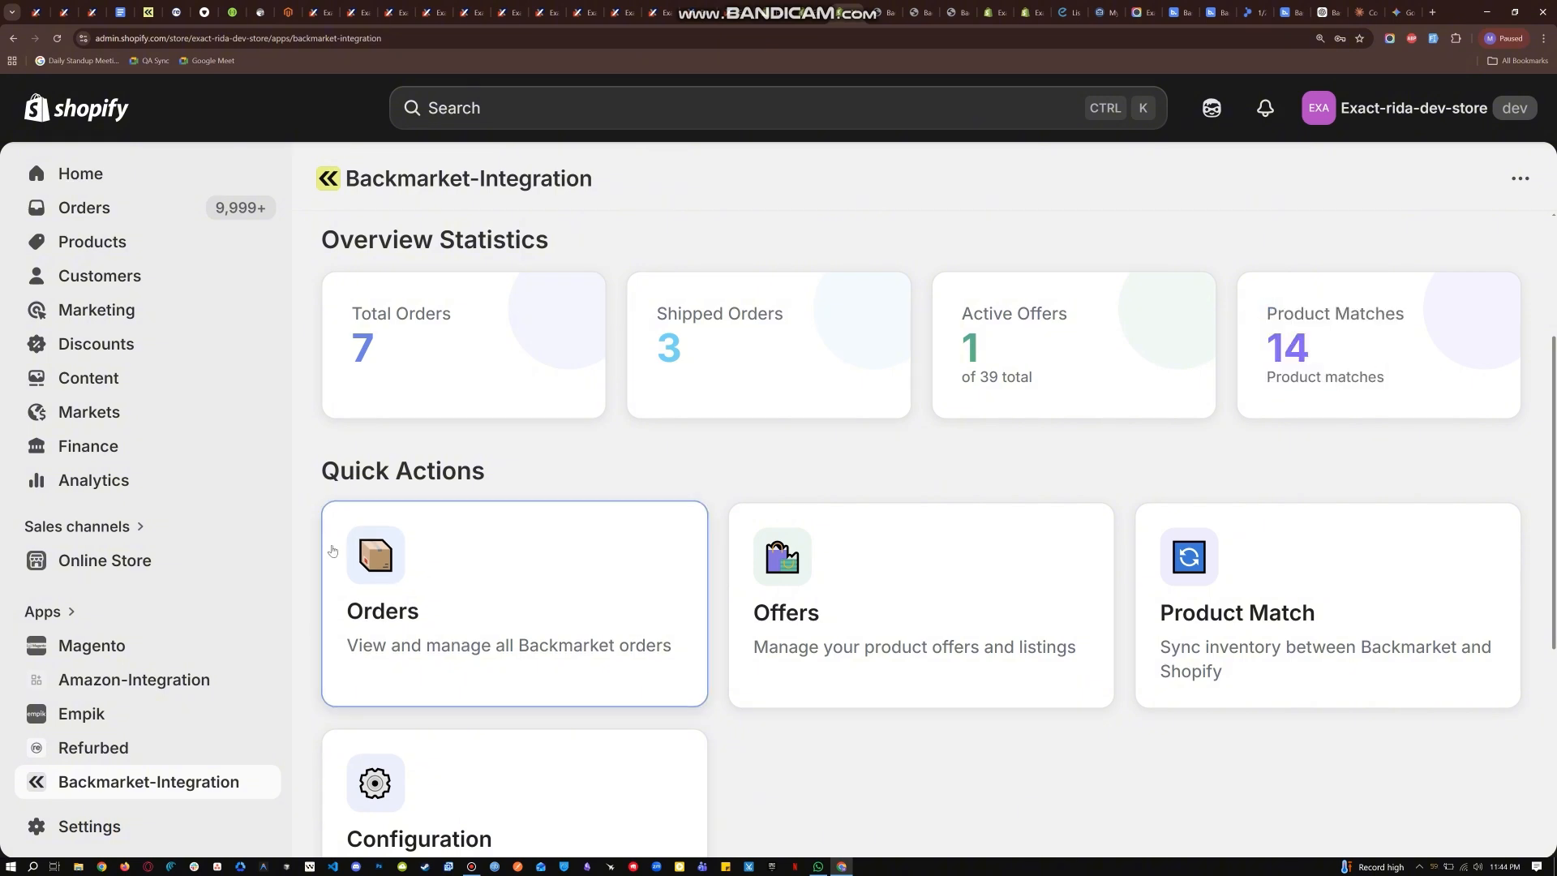
{"action": "left_click_drag", "start_coordinate": [313, 466], "coordinate": [567, 522]}
{"action": "left_click", "coordinate": [574, 476]}
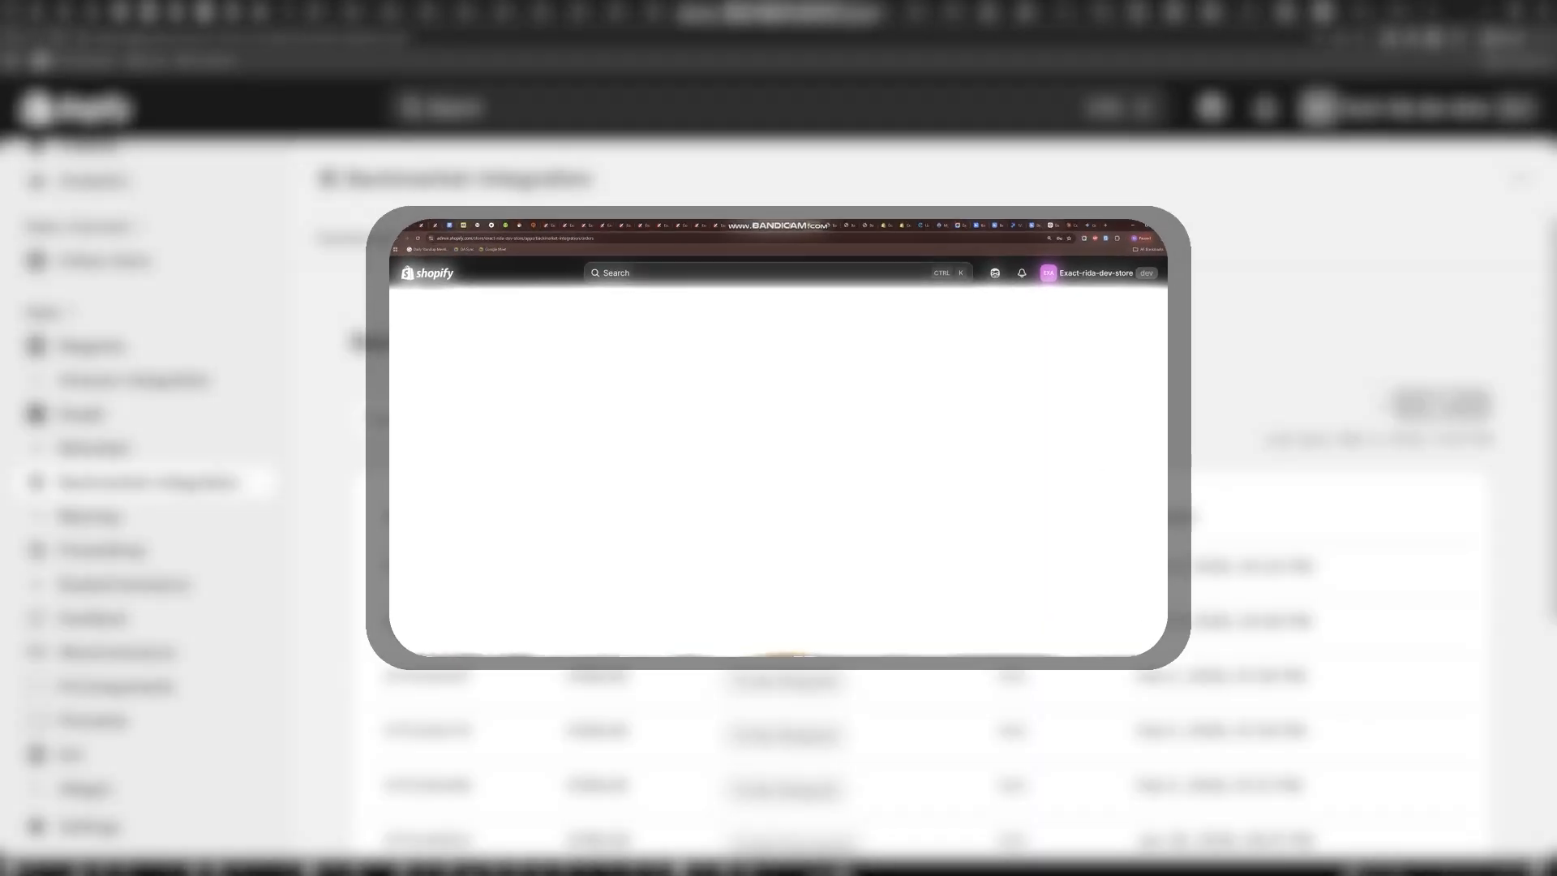
- Review the states and tracking entries in the Backmarket orders list while it syncs
{"action": "scroll", "coordinate": [1045, 460], "scroll_direction": "down", "scroll_amount": 3}
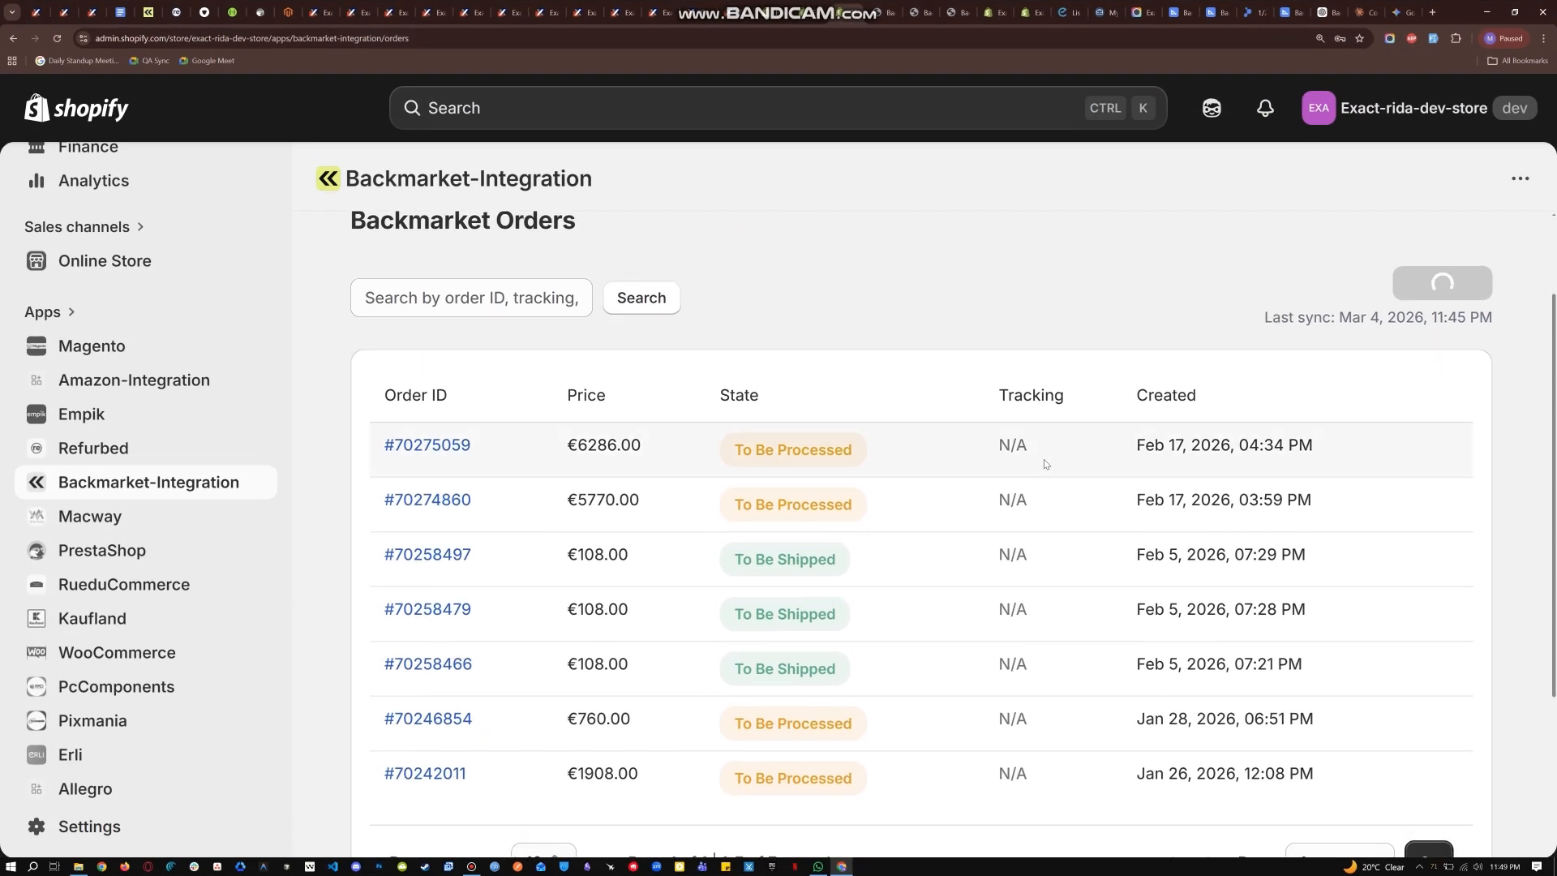
{"action": "scroll", "coordinate": [1044, 467], "scroll_direction": "down", "scroll_amount": 1}
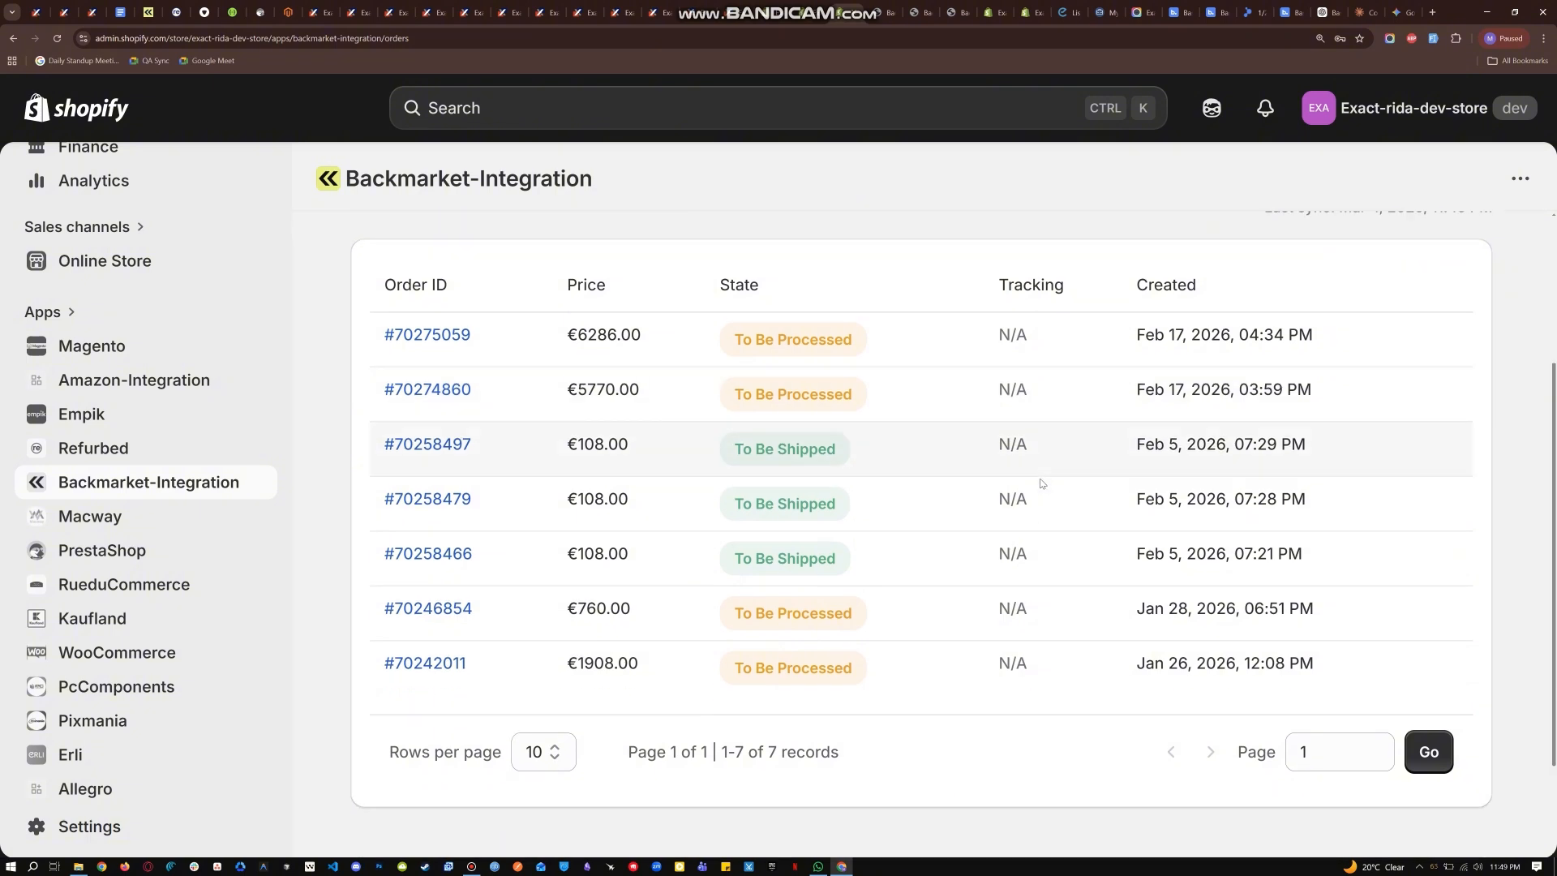
{"action": "scroll", "coordinate": [1042, 478], "scroll_direction": "up", "scroll_amount": 2}
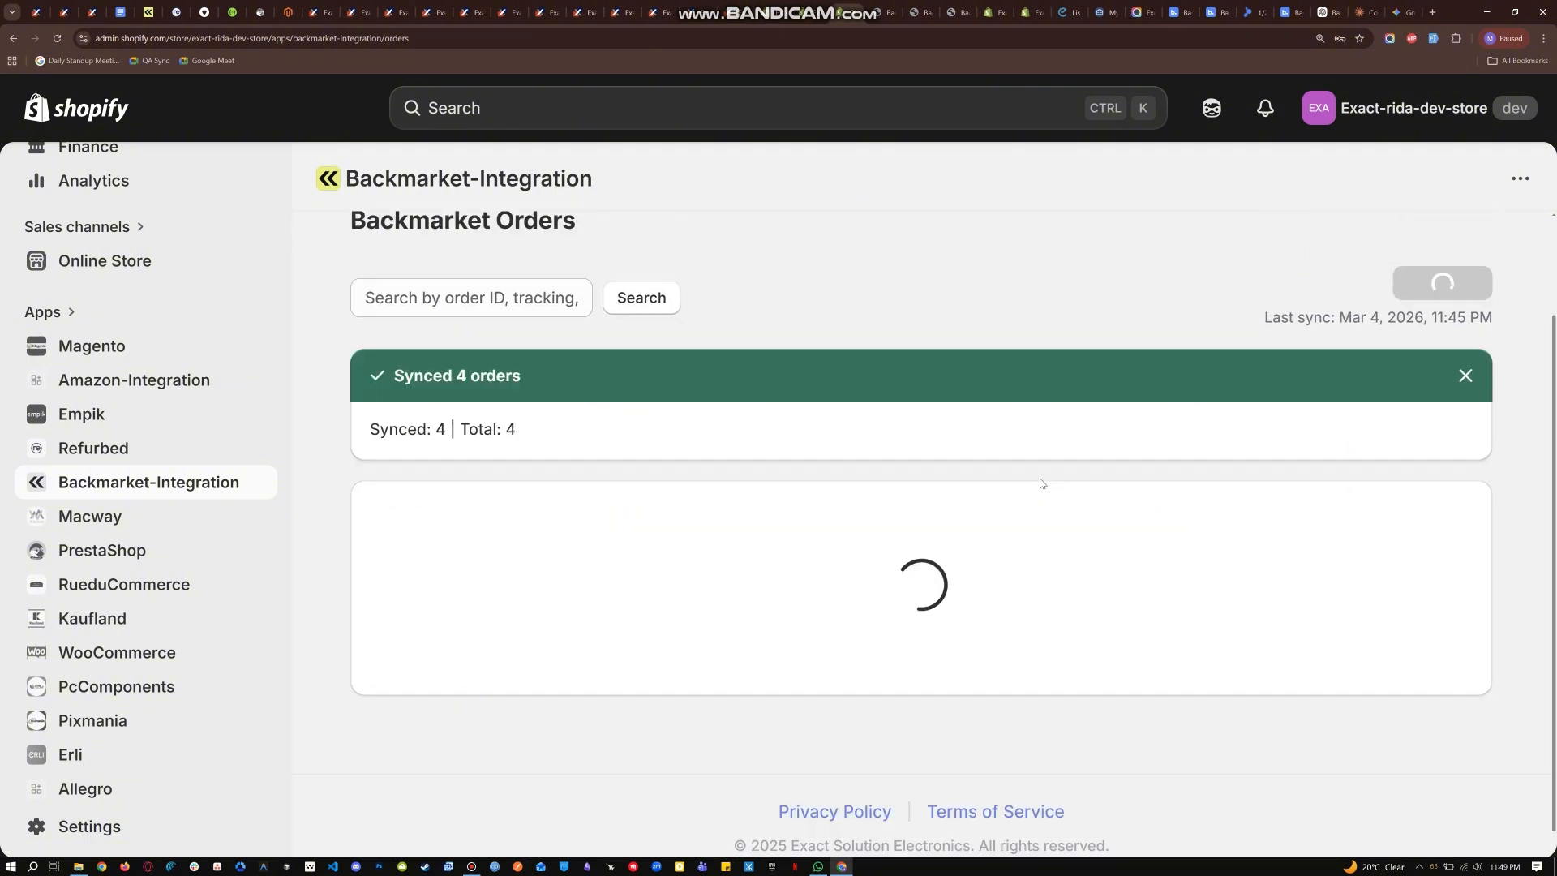
{"action": "scroll", "coordinate": [1041, 485], "scroll_direction": "down", "scroll_amount": 3}
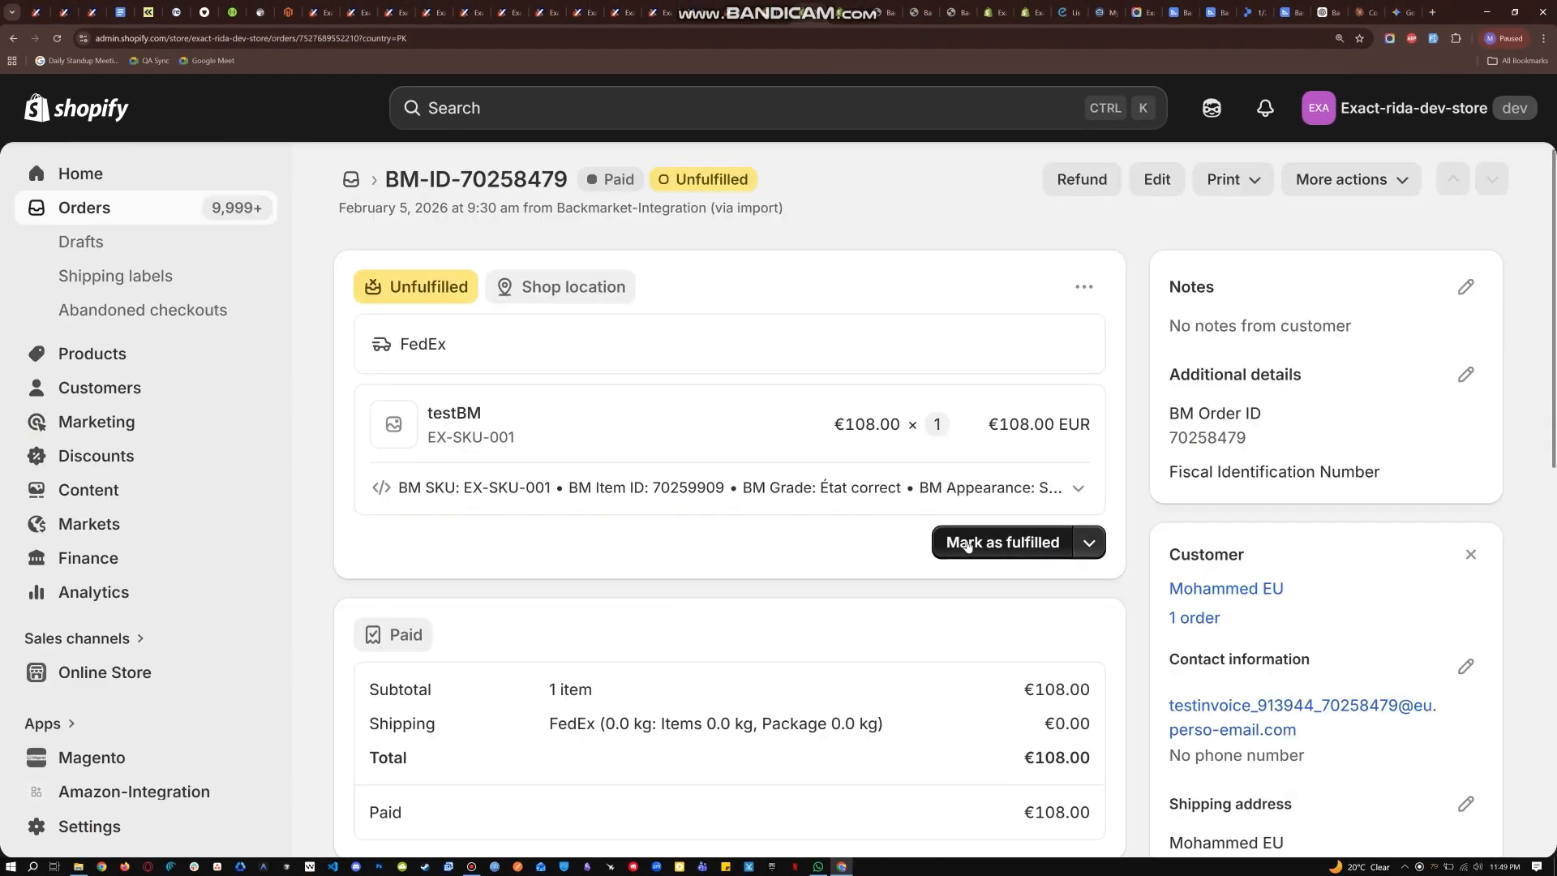
- Mark the Backmarket order's testBM item as fulfilled with tracking number 11223344 and DHL Express as the shipping carrier
{"action": "left_click_drag", "start_coordinate": [459, 182], "coordinate": [567, 183]}
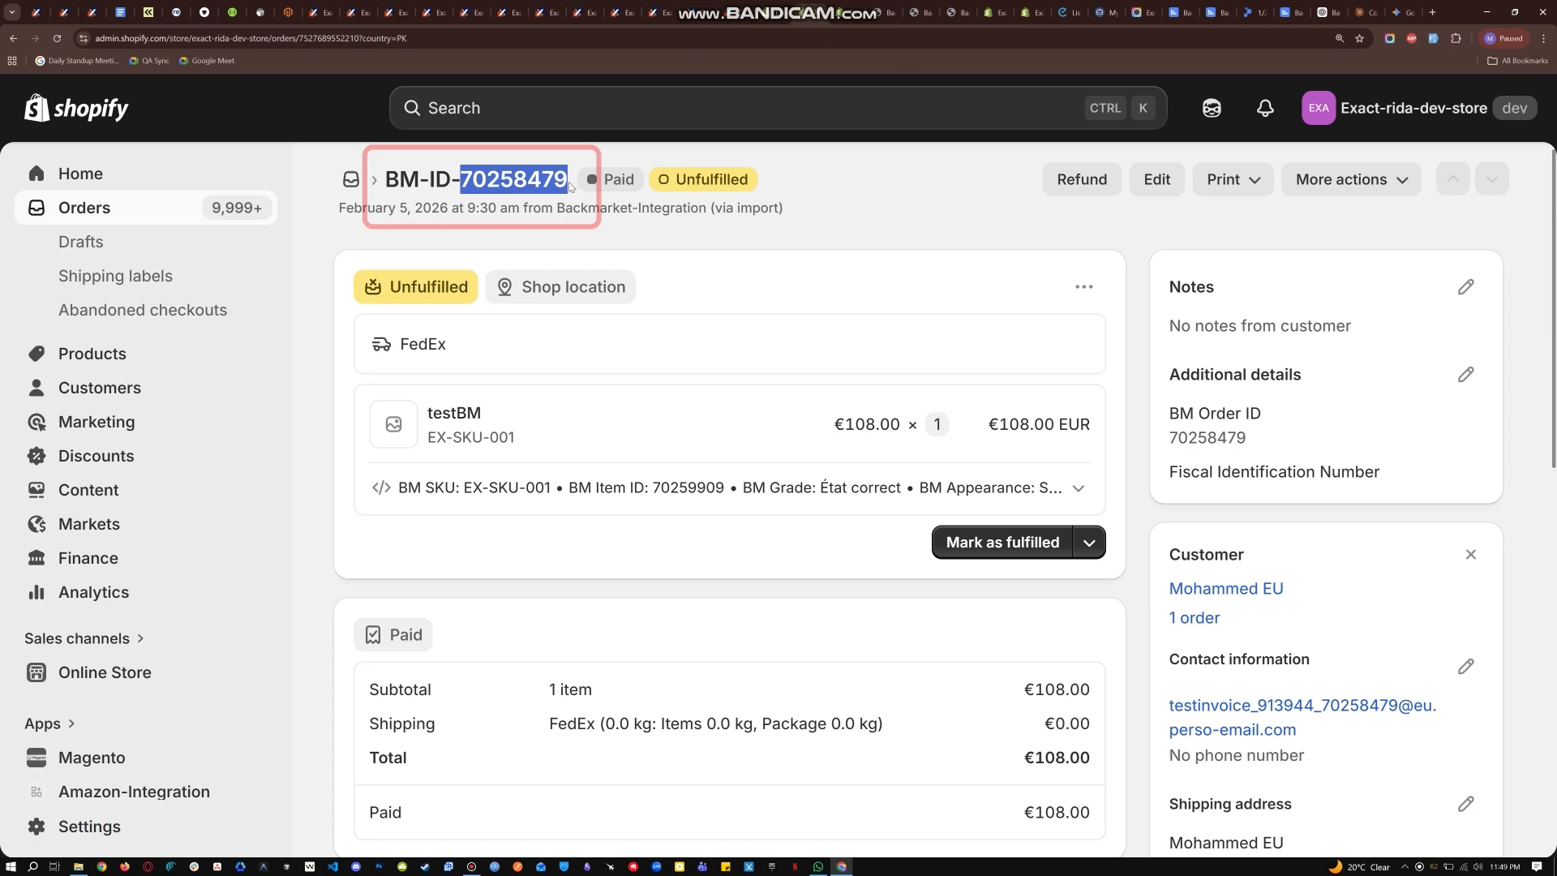
{"action": "left_click", "coordinate": [866, 162]}
{"action": "left_click", "coordinate": [965, 542]}
{"action": "left_click", "coordinate": [479, 573]}
{"action": "type", "text": "11223344"}
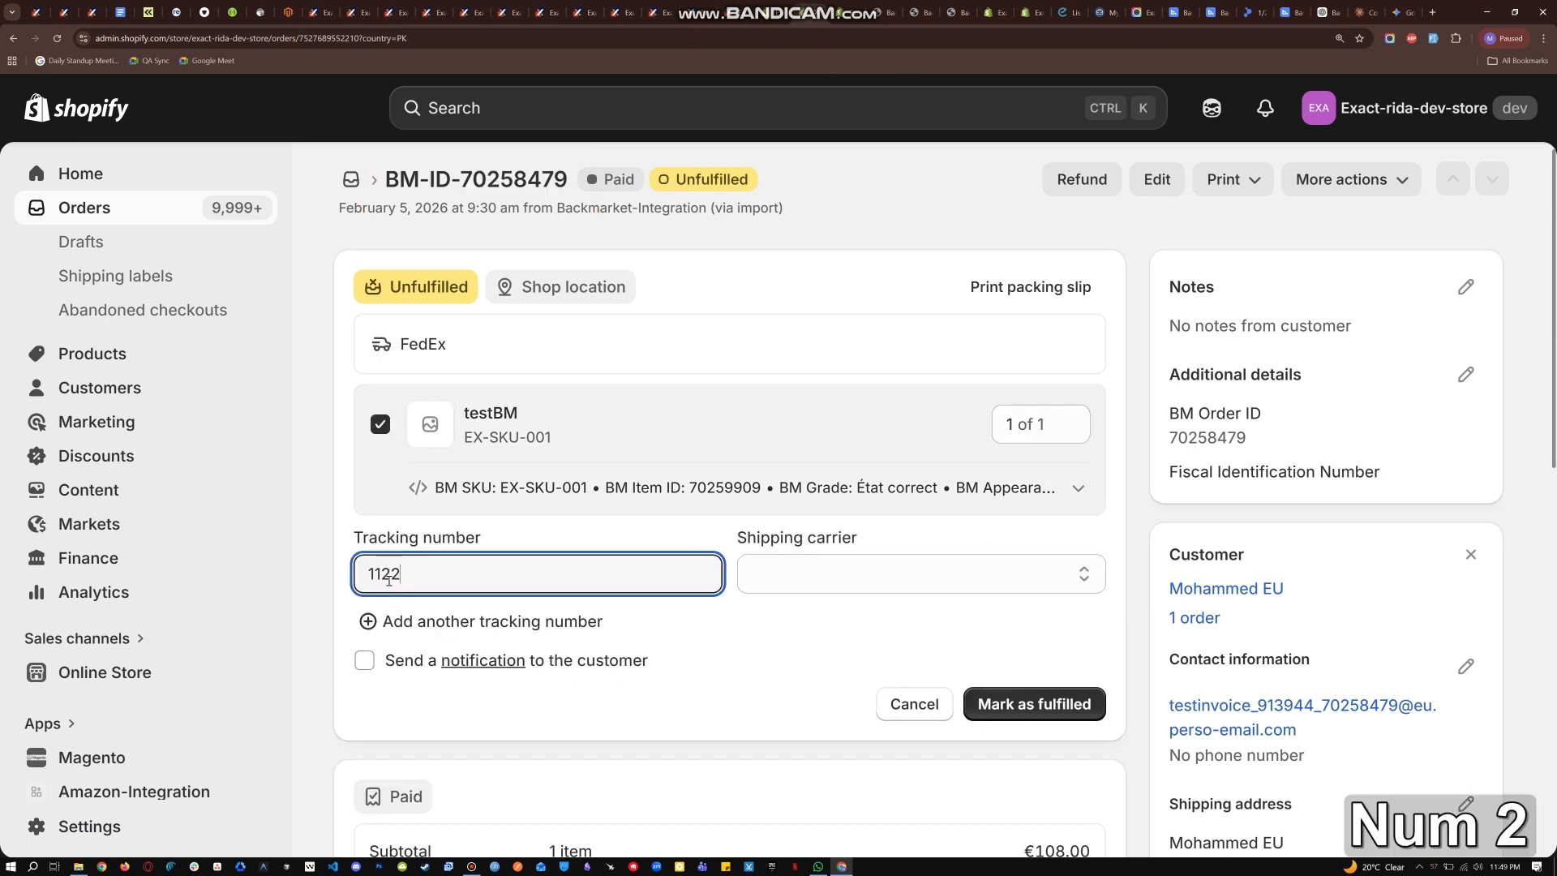
{"action": "left_click", "coordinate": [790, 560]}
{"action": "left_click", "coordinate": [806, 212]}
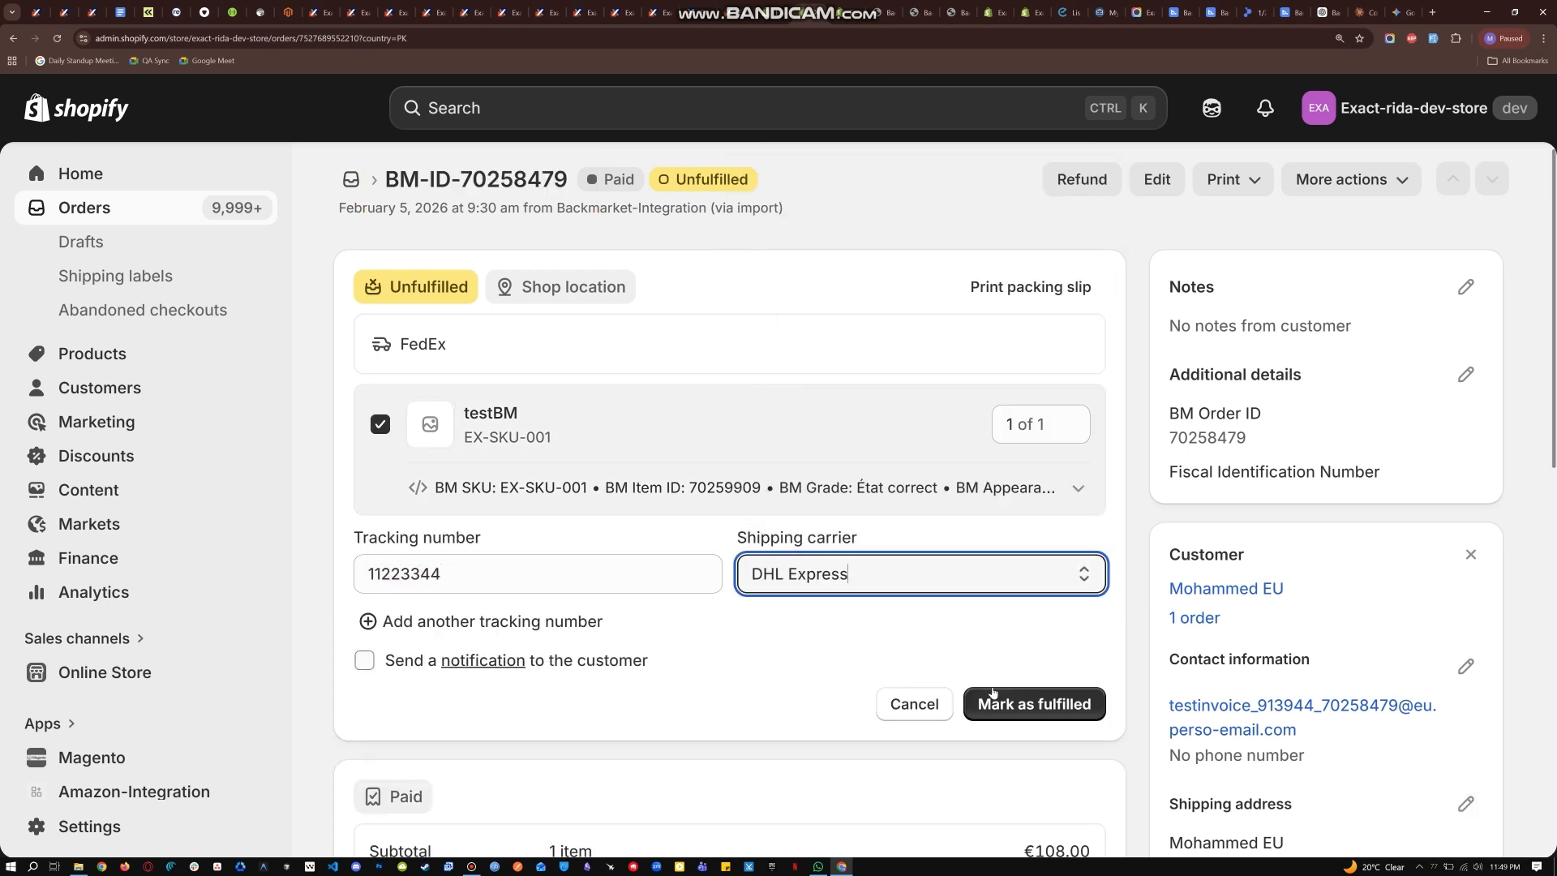
{"action": "left_click", "coordinate": [984, 702]}
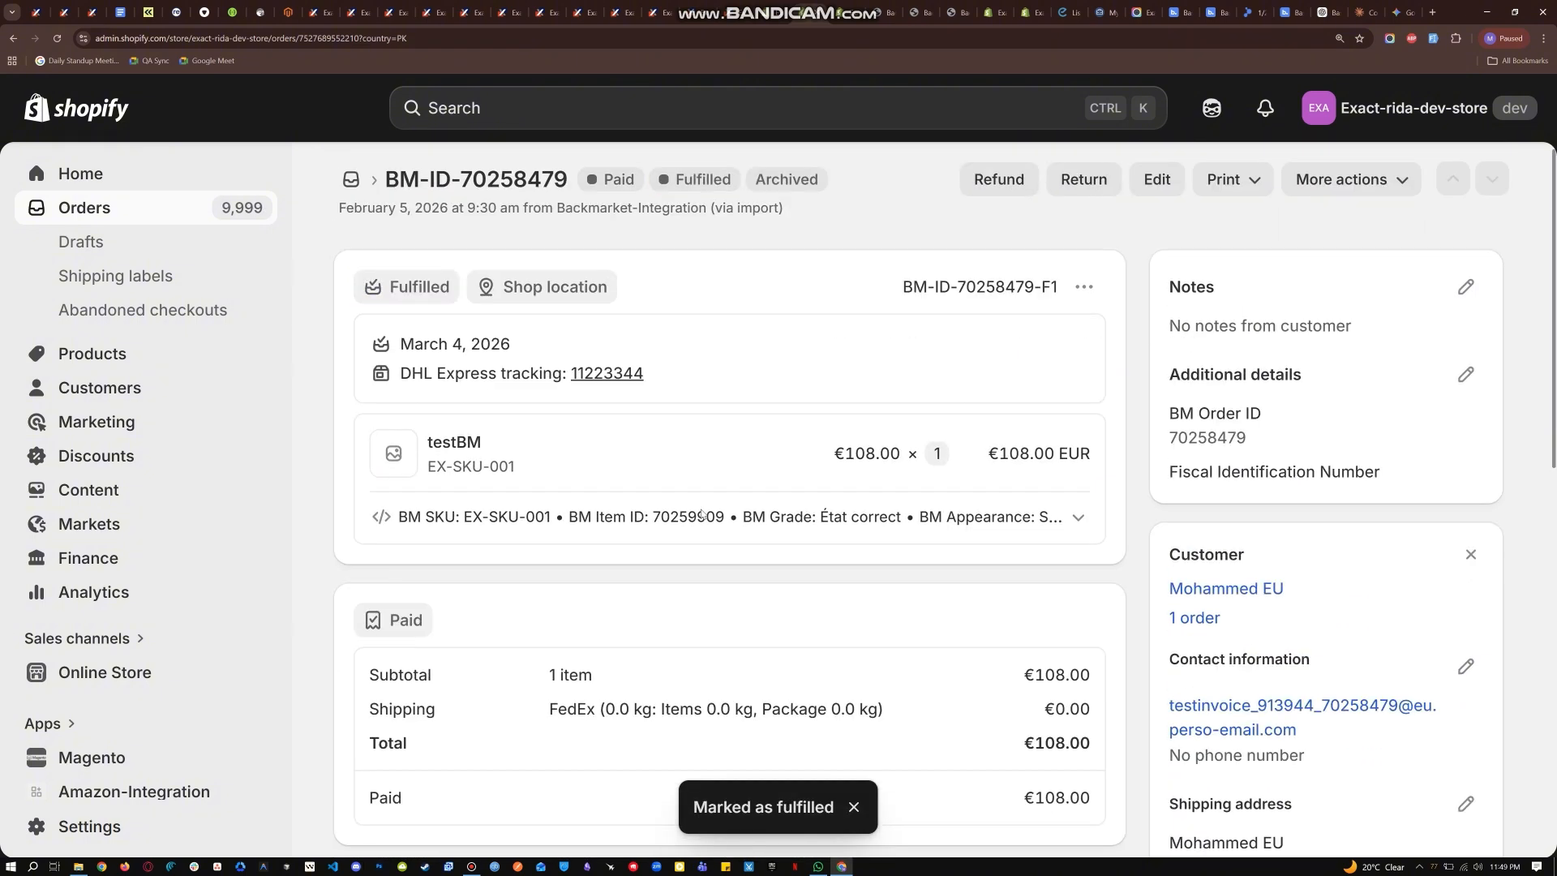
- Return to the integration's Backmarket Orders list and sync the orders again
{"action": "left_click", "coordinate": [852, 14]}
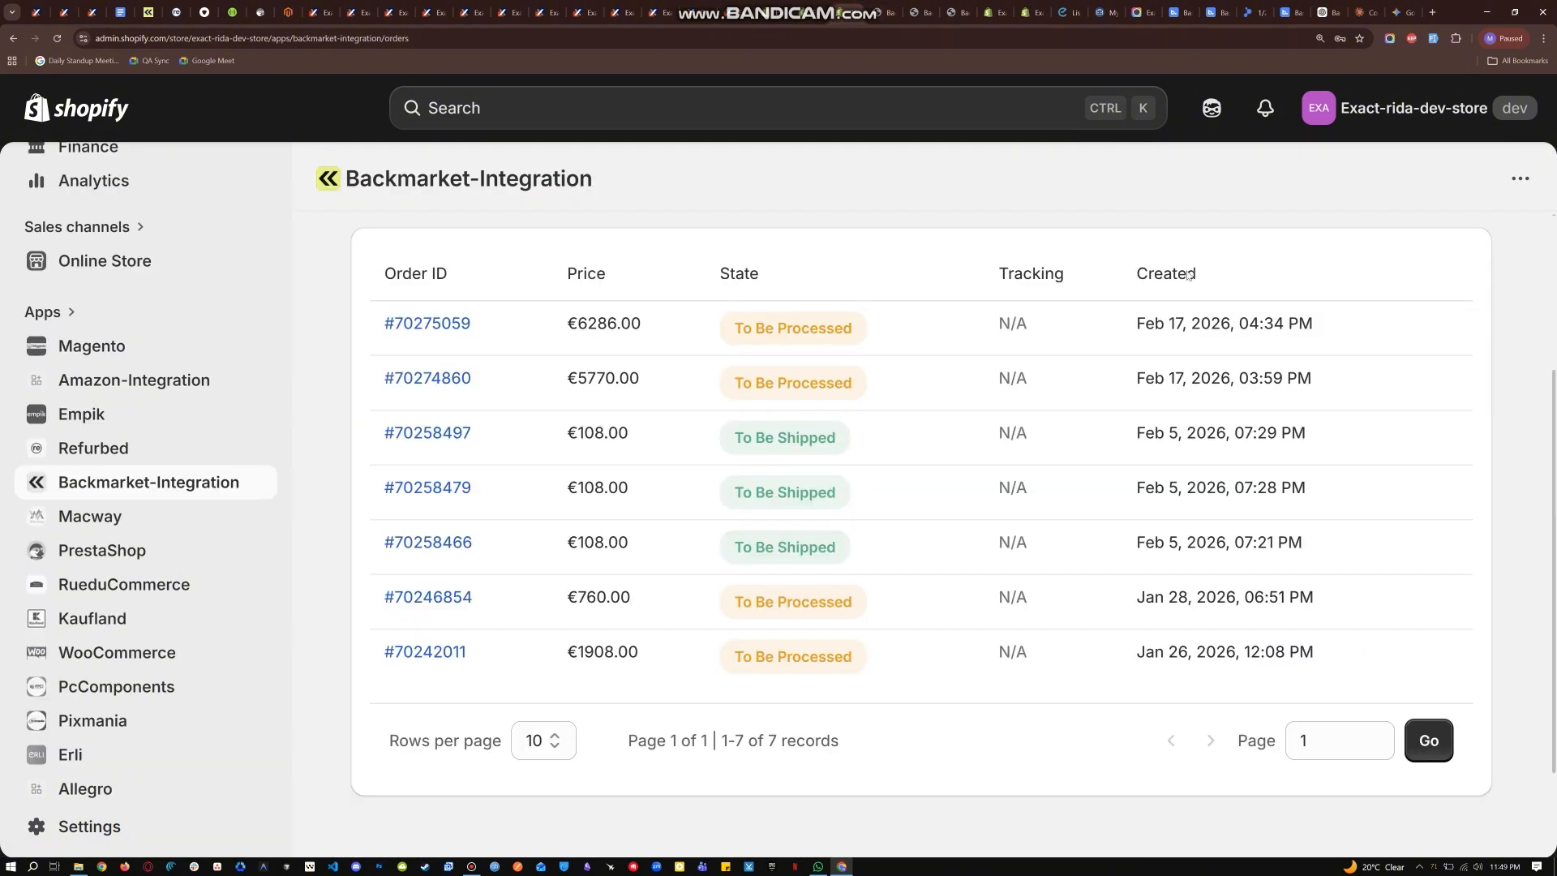
{"action": "scroll", "coordinate": [1046, 459], "scroll_direction": "up", "scroll_amount": 3}
{"action": "left_click", "coordinate": [1434, 405]}
{"action": "scroll", "coordinate": [1043, 478], "scroll_direction": "down", "scroll_amount": 2}
{"action": "scroll", "coordinate": [1041, 483], "scroll_direction": "down", "scroll_amount": 2}
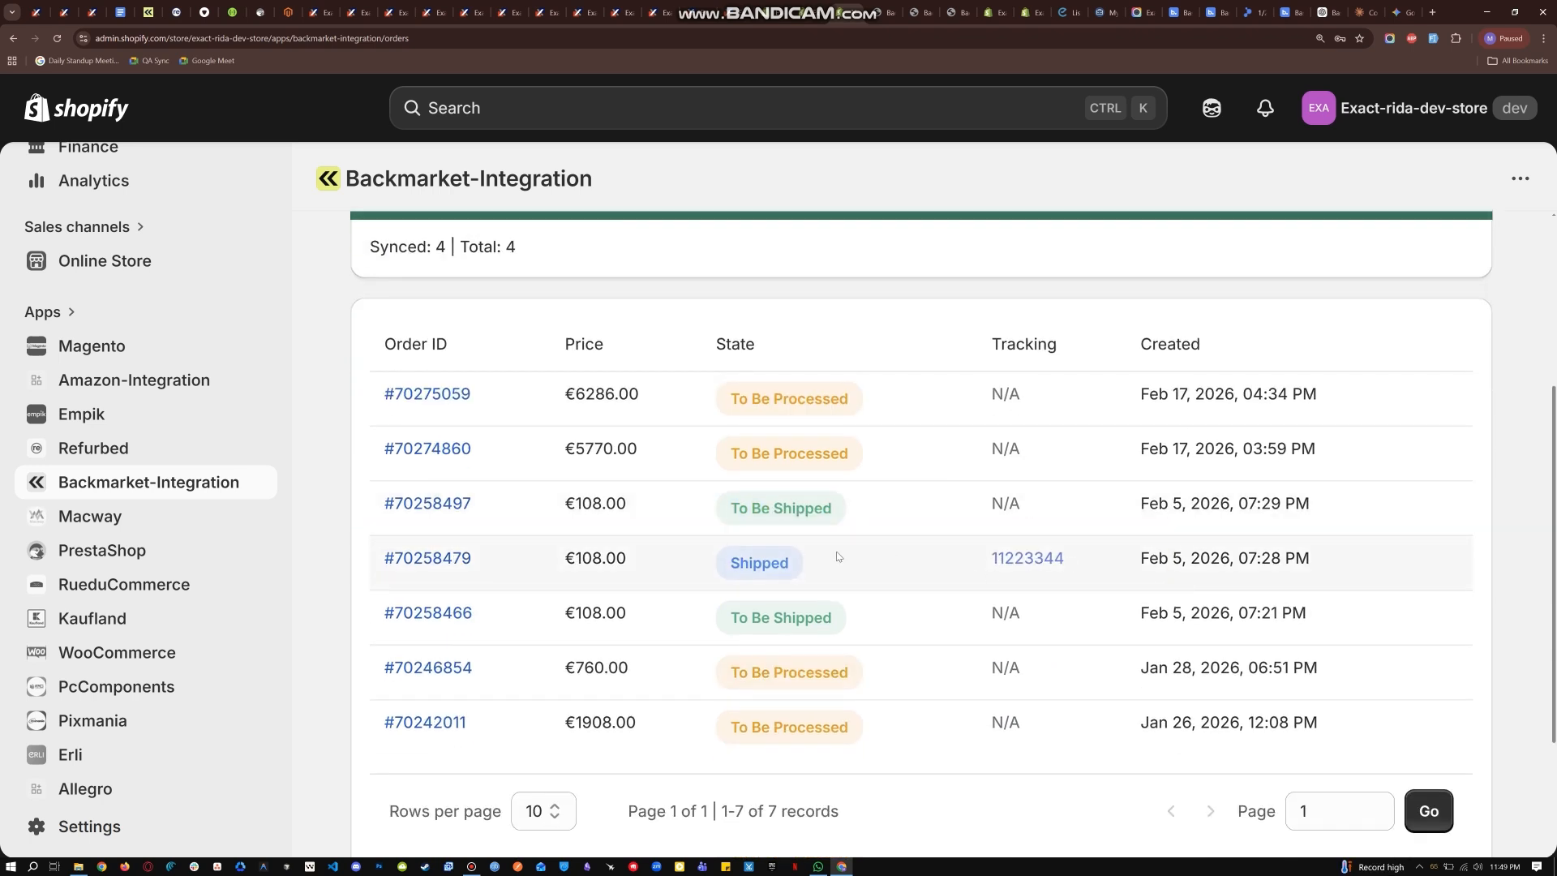
- Open the details of the shipped Backmarket order and check its state, shipper and tracking
{"action": "left_click", "coordinate": [442, 564]}
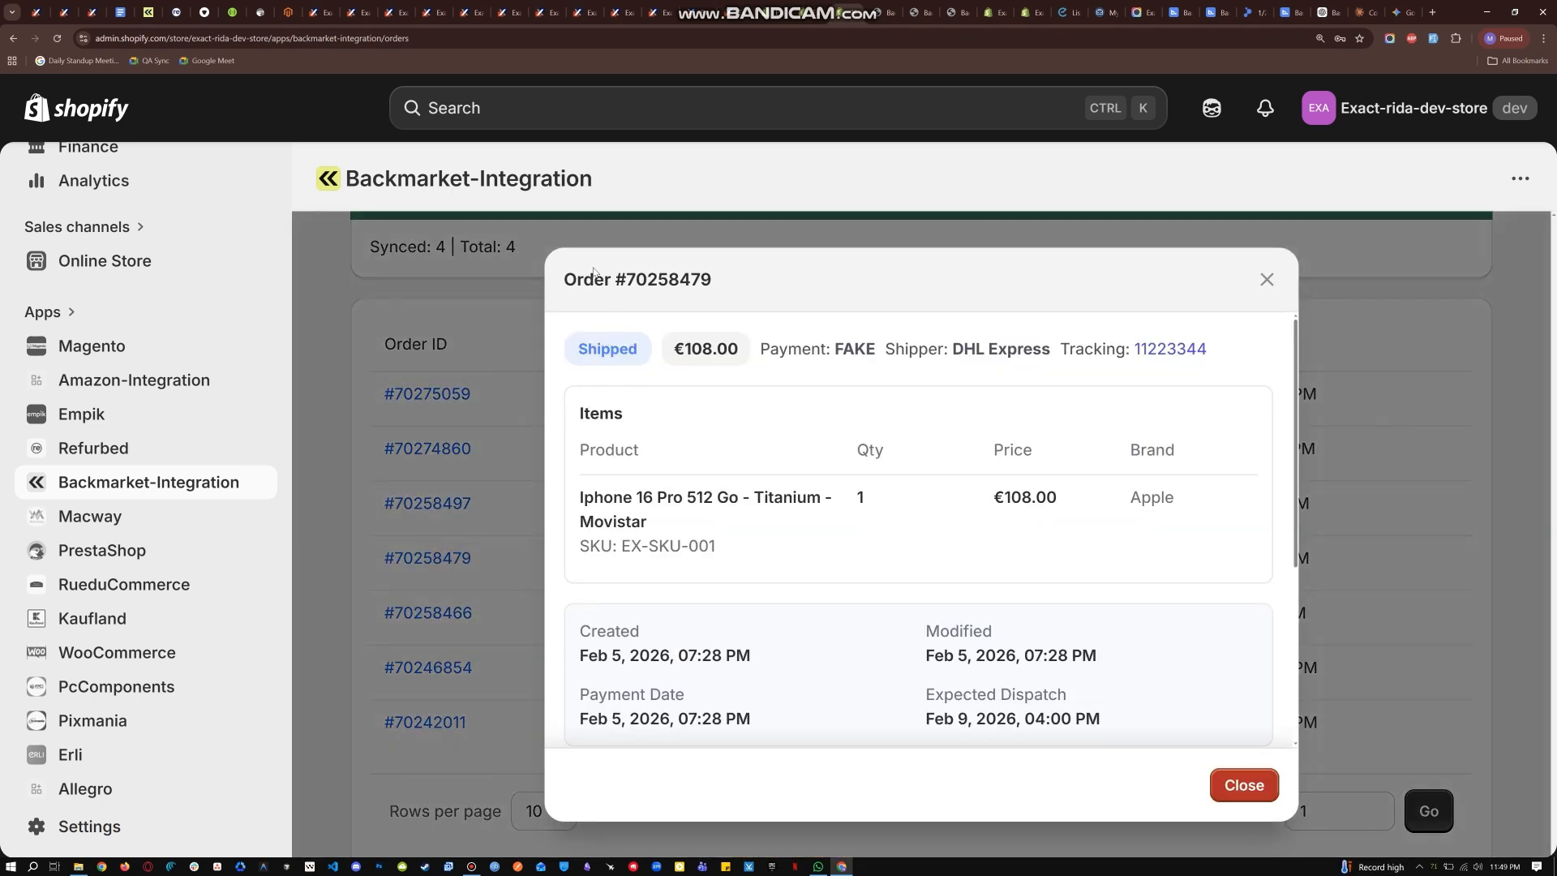
{"action": "left_click_drag", "start_coordinate": [565, 289], "coordinate": [747, 290]}
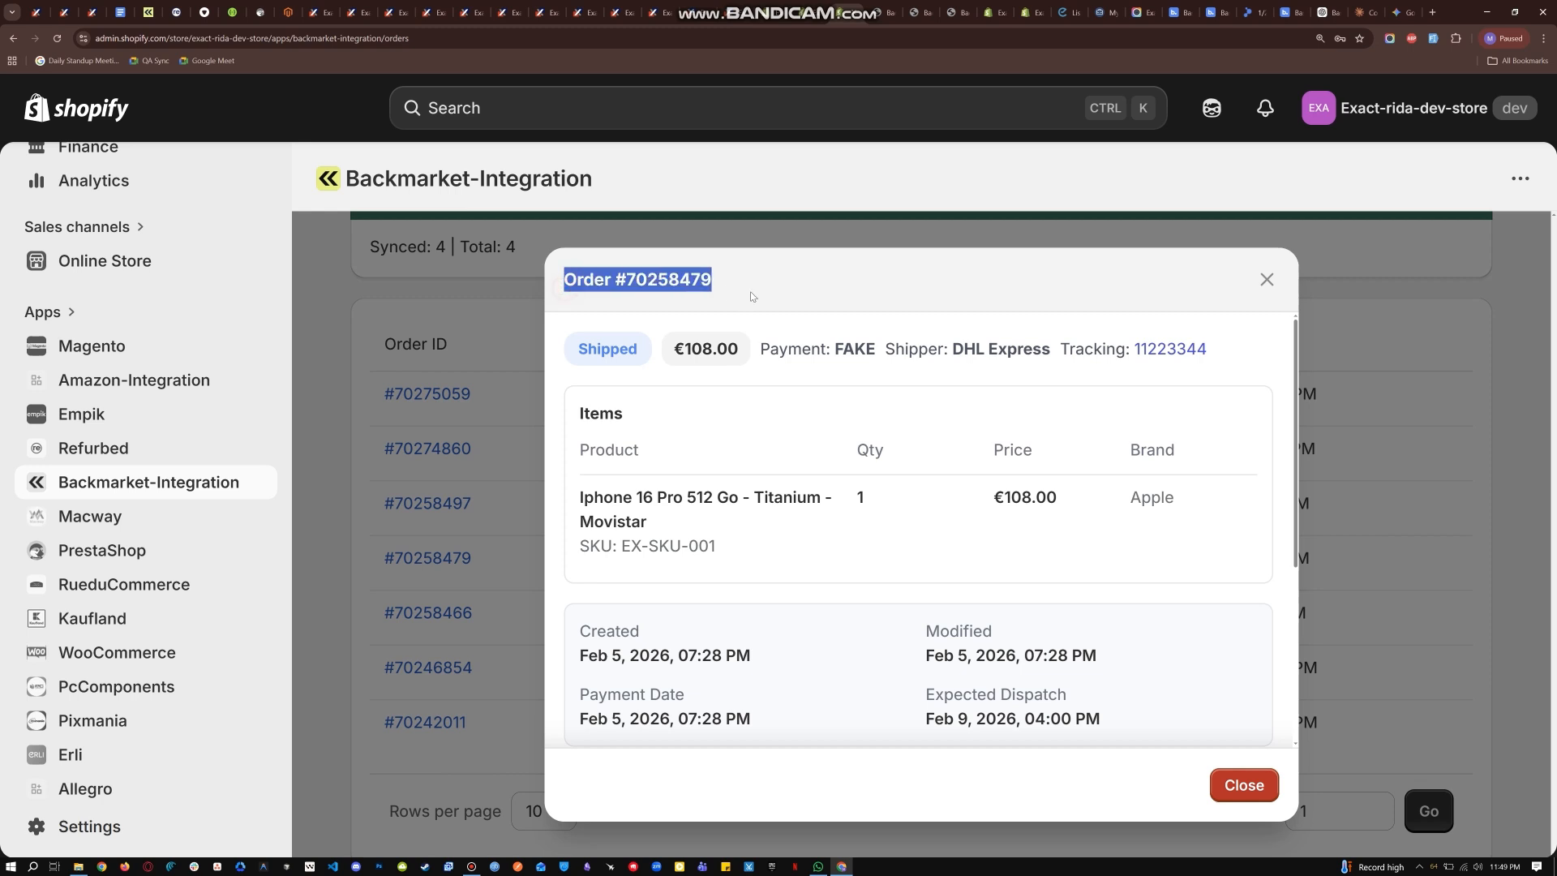
{"action": "left_click_drag", "start_coordinate": [651, 348], "coordinate": [576, 355]}
{"action": "left_click", "coordinate": [664, 355]}
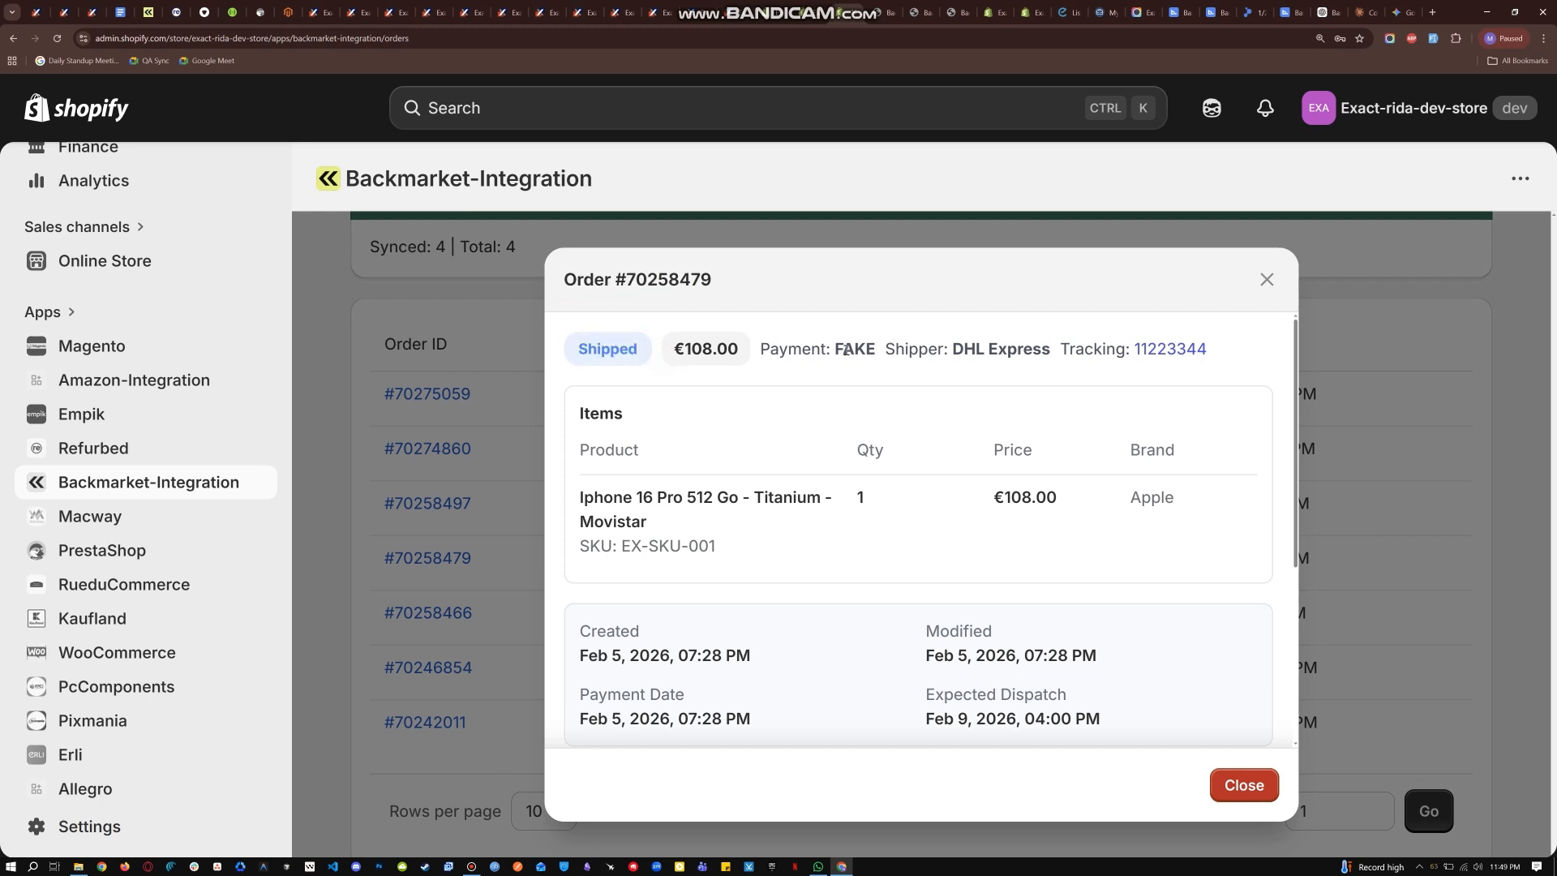
{"action": "left_click_drag", "start_coordinate": [947, 350], "coordinate": [1055, 351]}
{"action": "left_click", "coordinate": [1072, 390]}
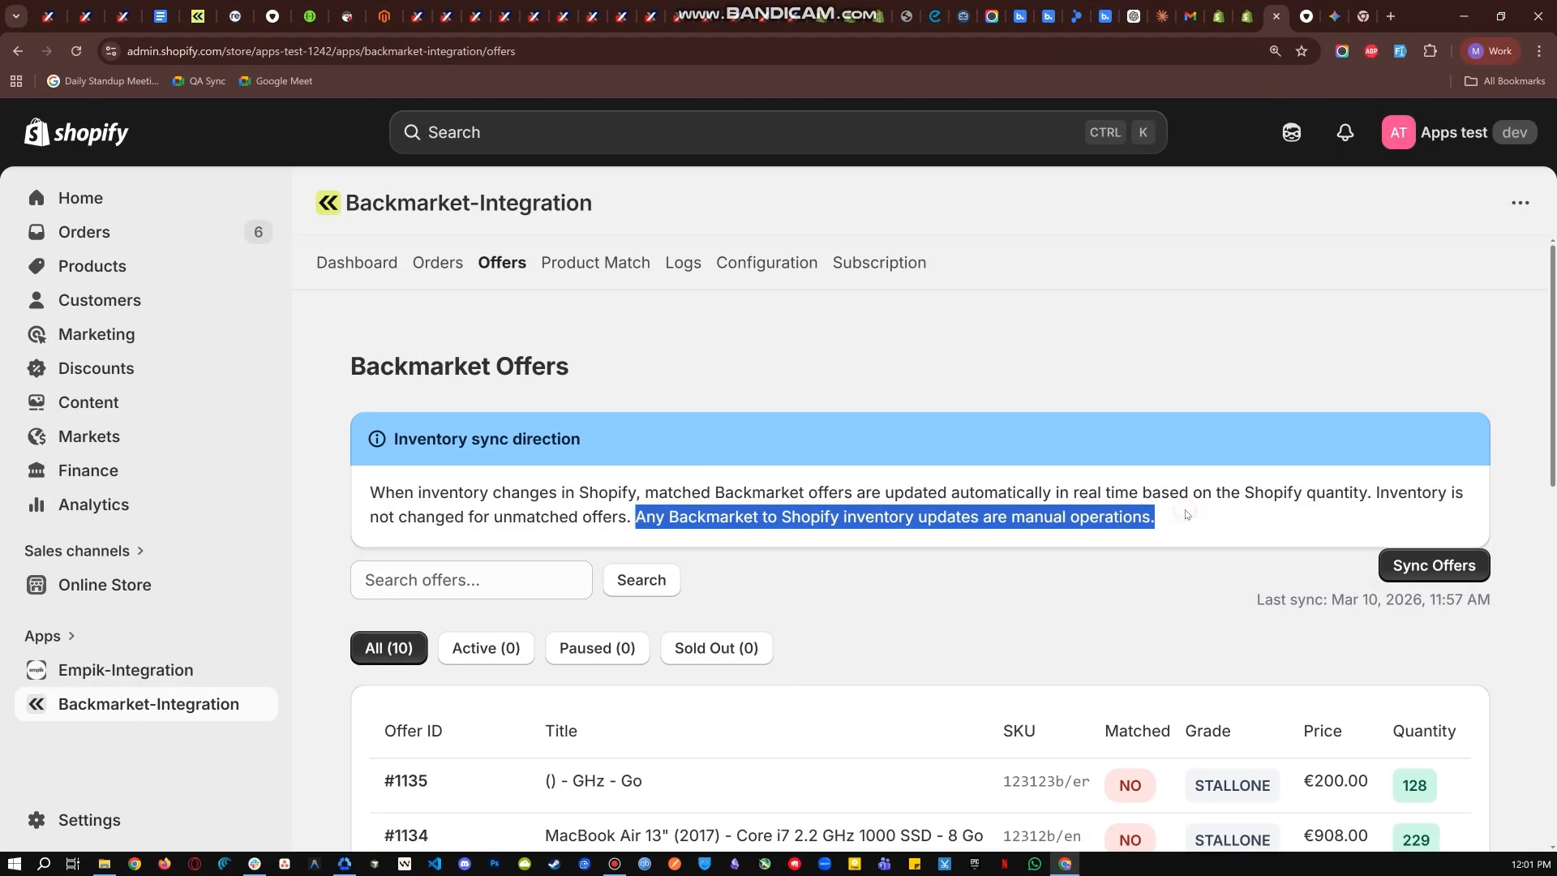
- Examine the Backmarket Offers page, including the offer ID, title, SKU, price and quantity columns
{"action": "left_click", "coordinate": [1189, 532]}
{"action": "scroll", "coordinate": [375, 463], "scroll_direction": "down", "scroll_amount": 4}
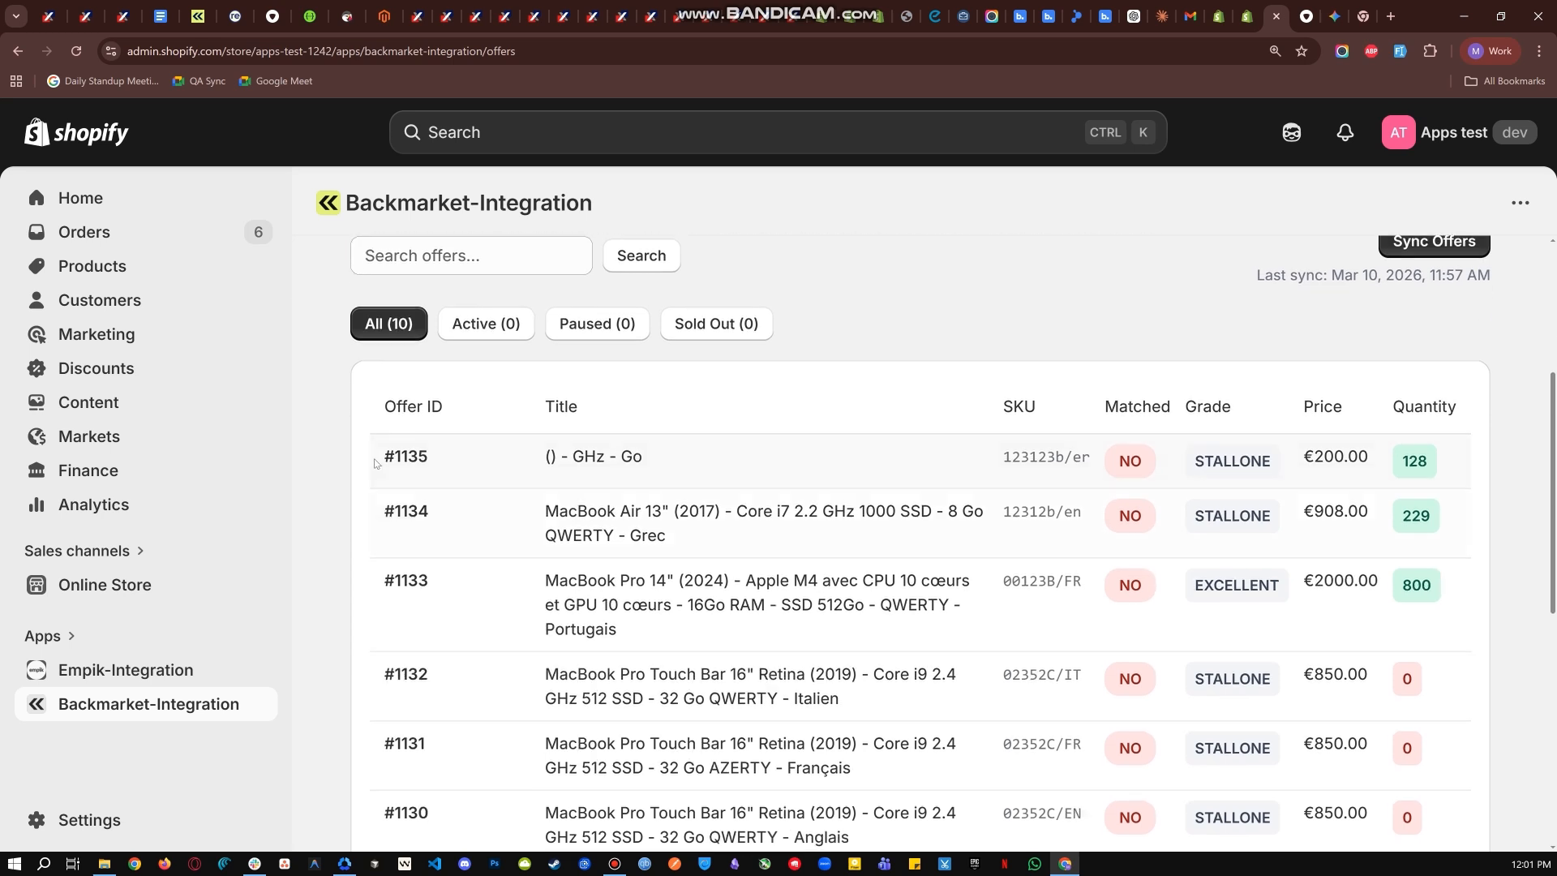
{"action": "left_click_drag", "start_coordinate": [373, 409], "coordinate": [655, 417]}
{"action": "left_click", "coordinate": [490, 418]}
{"action": "left_click", "coordinate": [652, 412]}
{"action": "left_click_drag", "start_coordinate": [1012, 400], "coordinate": [1073, 403]}
{"action": "left_click_drag", "start_coordinate": [1299, 407], "coordinate": [1403, 408]}
{"action": "left_click", "coordinate": [1366, 409]}
{"action": "left_click", "coordinate": [1402, 408]}
{"action": "scroll", "coordinate": [890, 508], "scroll_direction": "down", "scroll_amount": 1}
{"action": "scroll", "coordinate": [1453, 383], "scroll_direction": "up", "scroll_amount": 3}
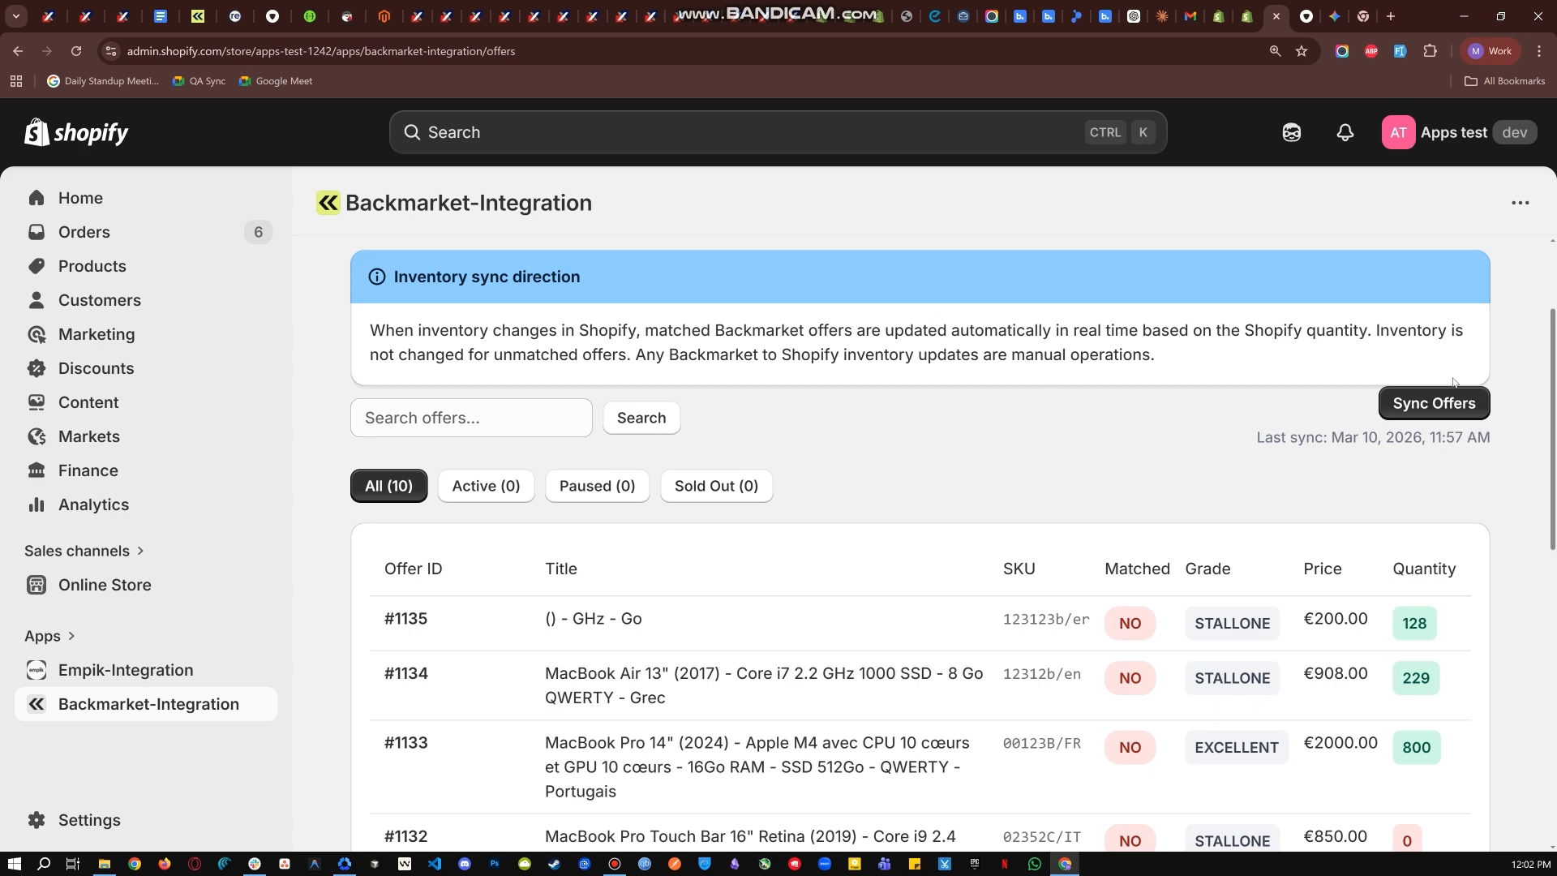
- Check the matched status of offer #1133 and copy its SKU, 00123B/FR
{"action": "scroll", "coordinate": [588, 436], "scroll_direction": "down", "scroll_amount": 4}
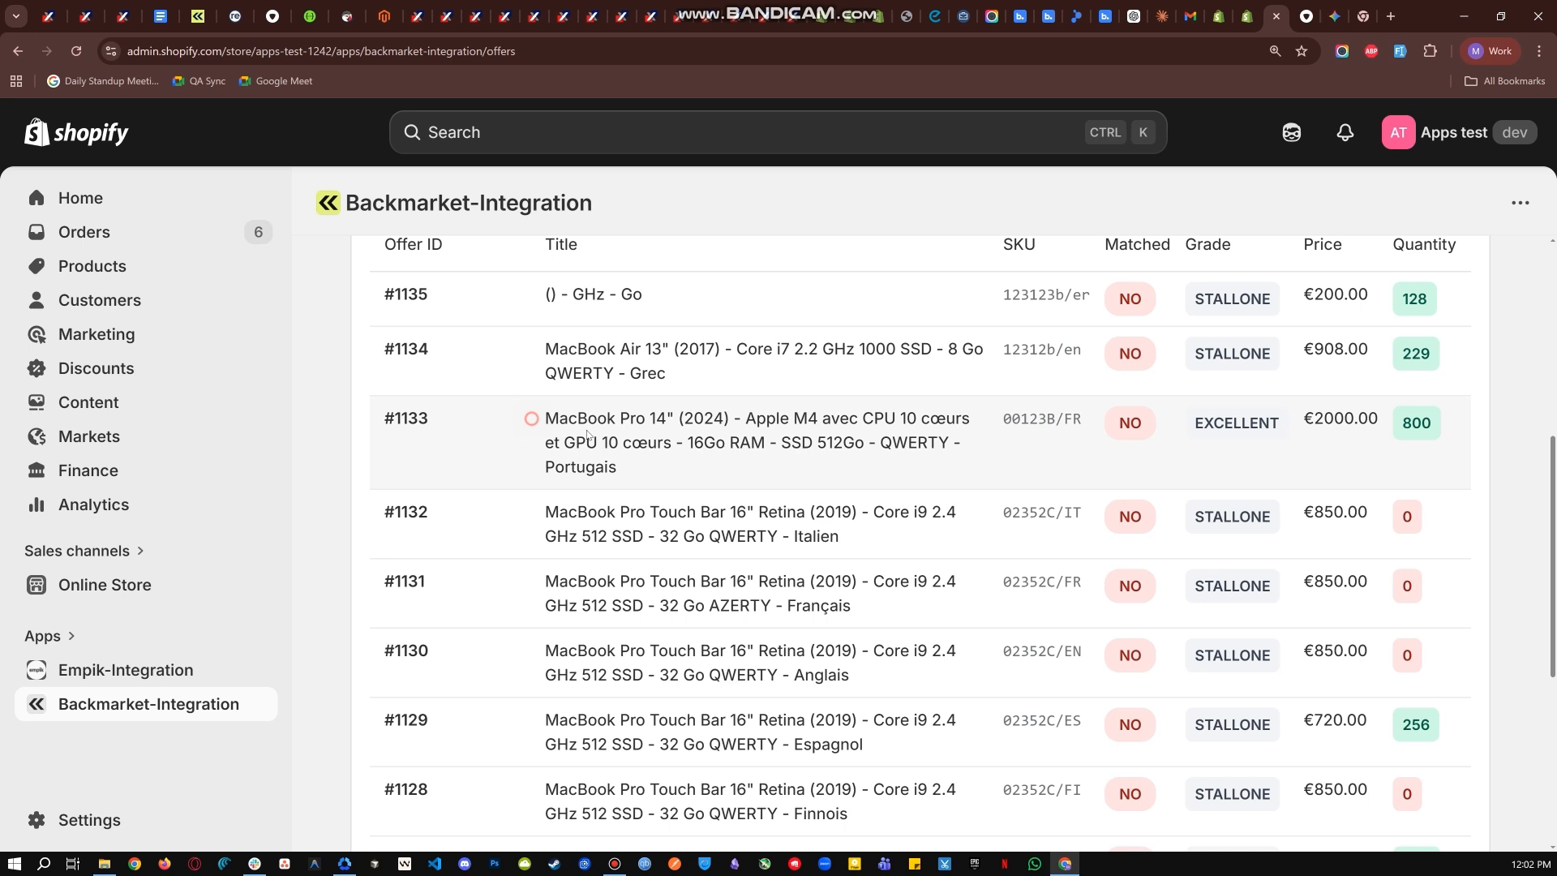
{"action": "left_click_drag", "start_coordinate": [1108, 421], "coordinate": [1152, 426]}
{"action": "left_click", "coordinate": [1191, 427]}
{"action": "left_click_drag", "start_coordinate": [979, 416], "coordinate": [1094, 421]}
{"action": "left_click", "coordinate": [1050, 415]}
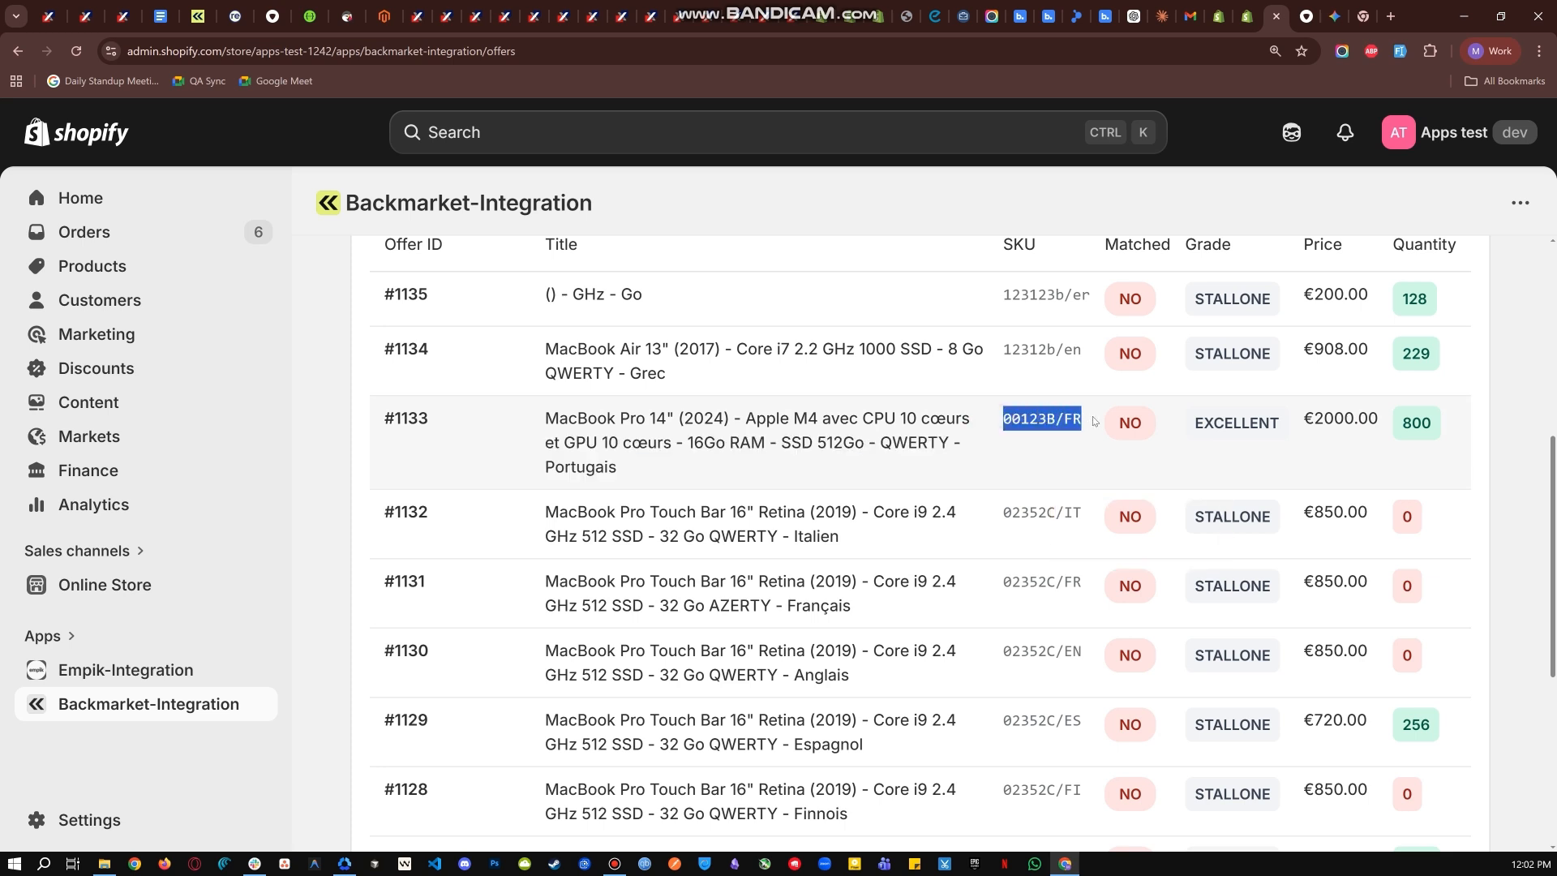
{"action": "key", "text": "ctrl+c"}
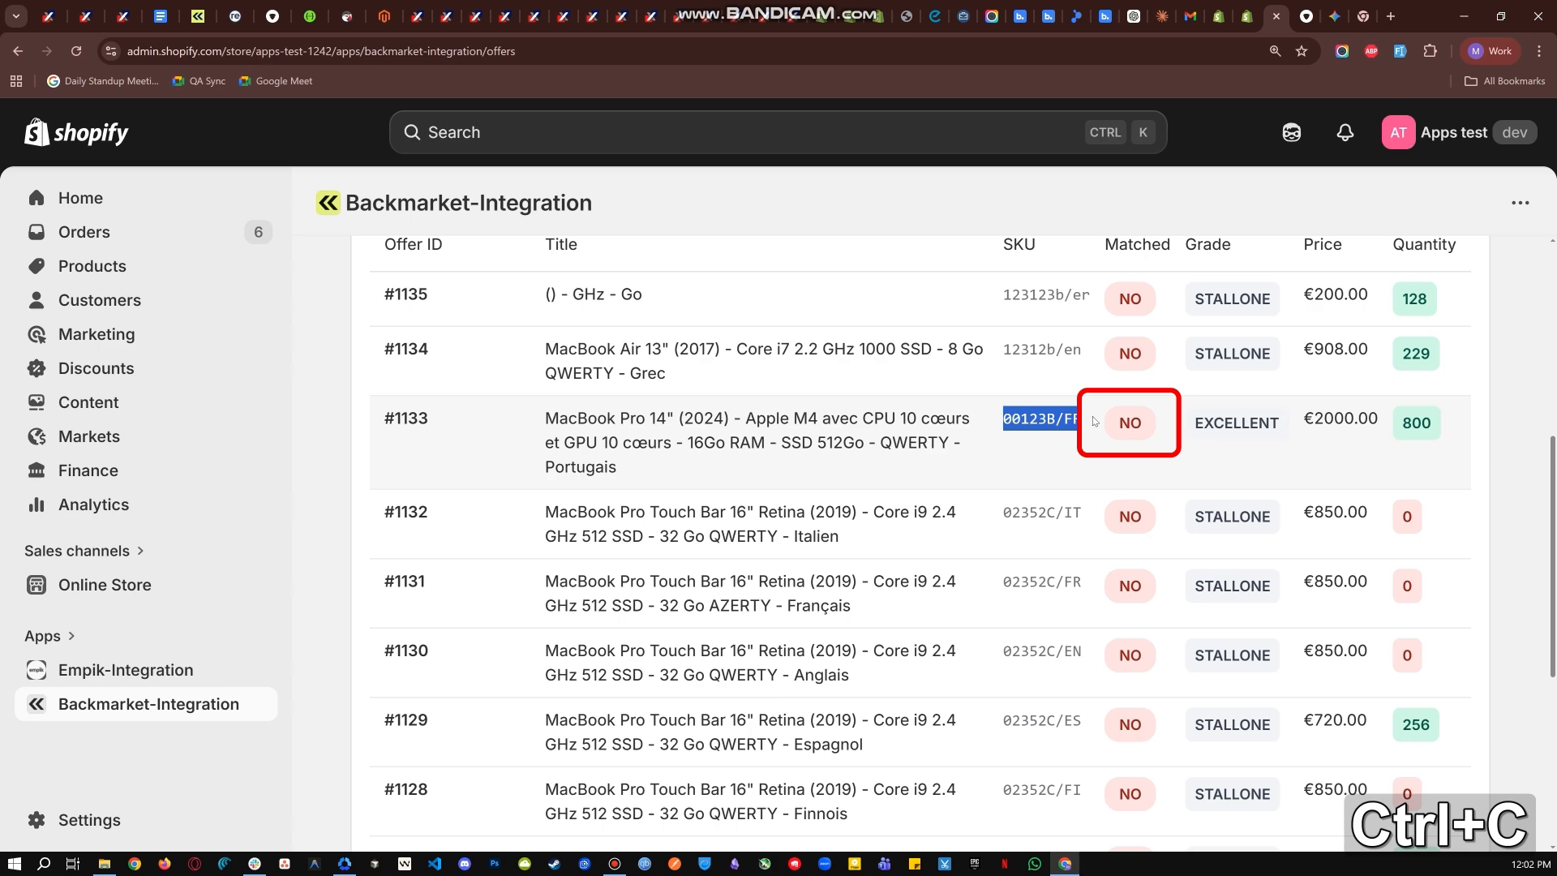
- Start a new Shopify product and title it "Sample Product BM"
{"action": "left_click", "coordinate": [1219, 16]}
{"action": "left_click", "coordinate": [81, 373]}
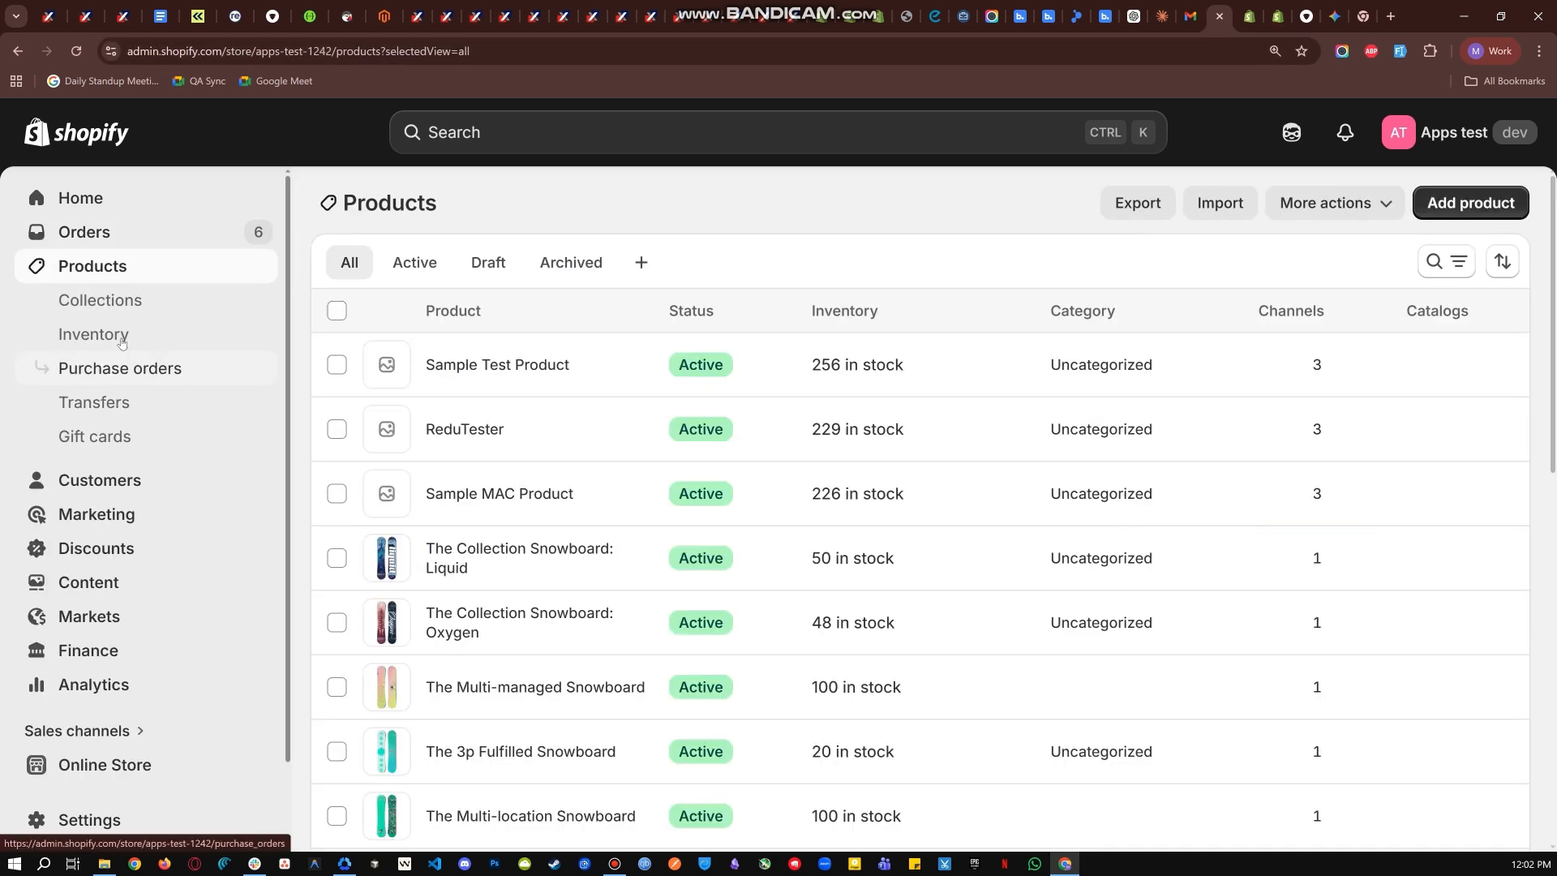
{"action": "left_click", "coordinate": [1455, 201]}
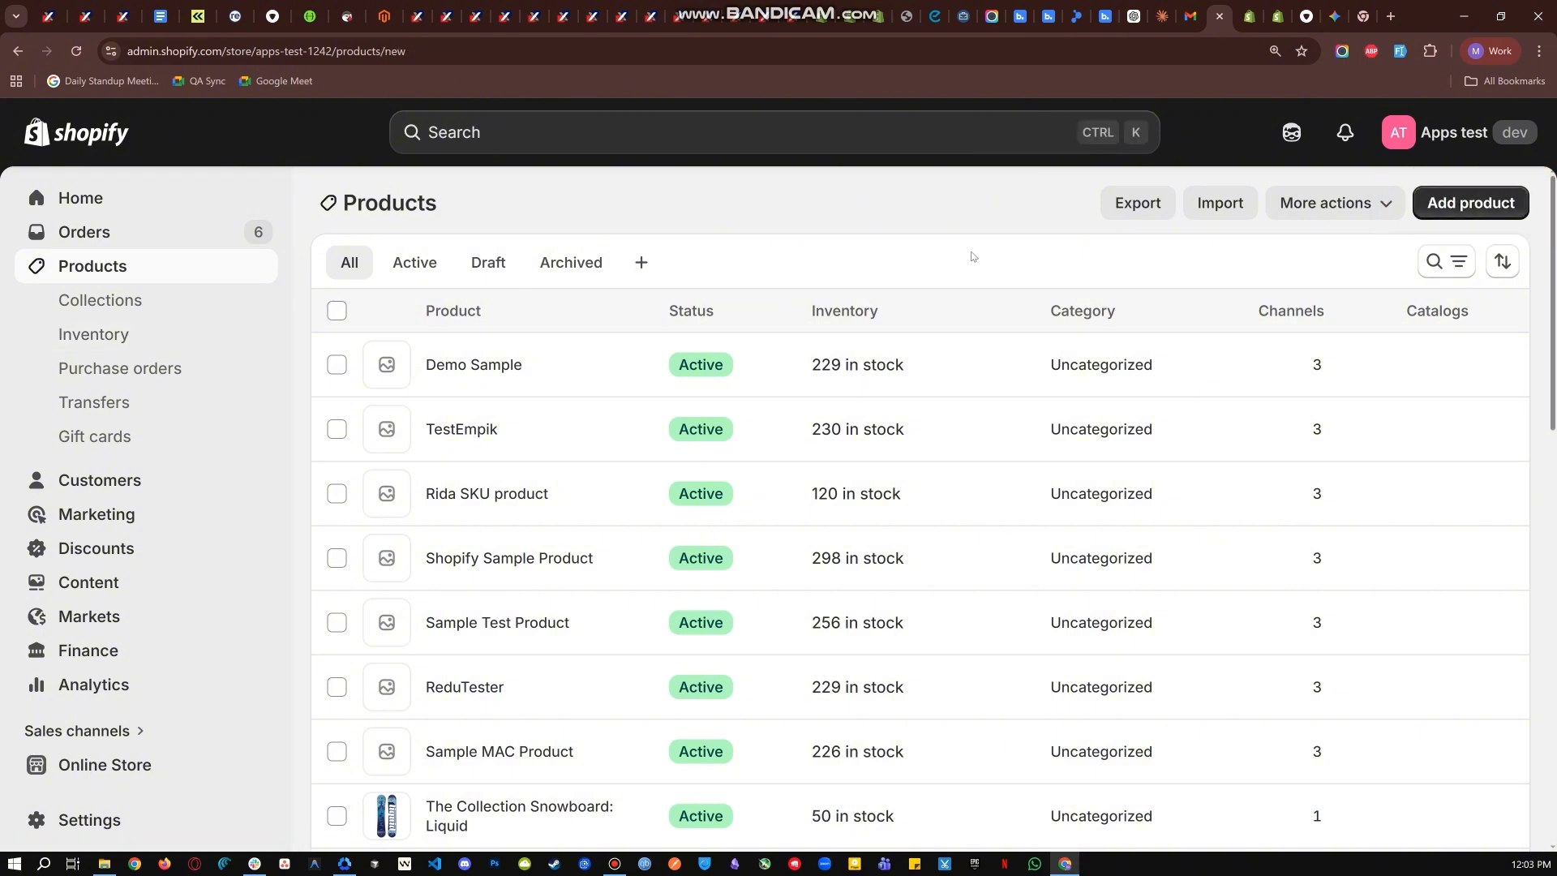
{"action": "type", "text": "Dsmplr"}
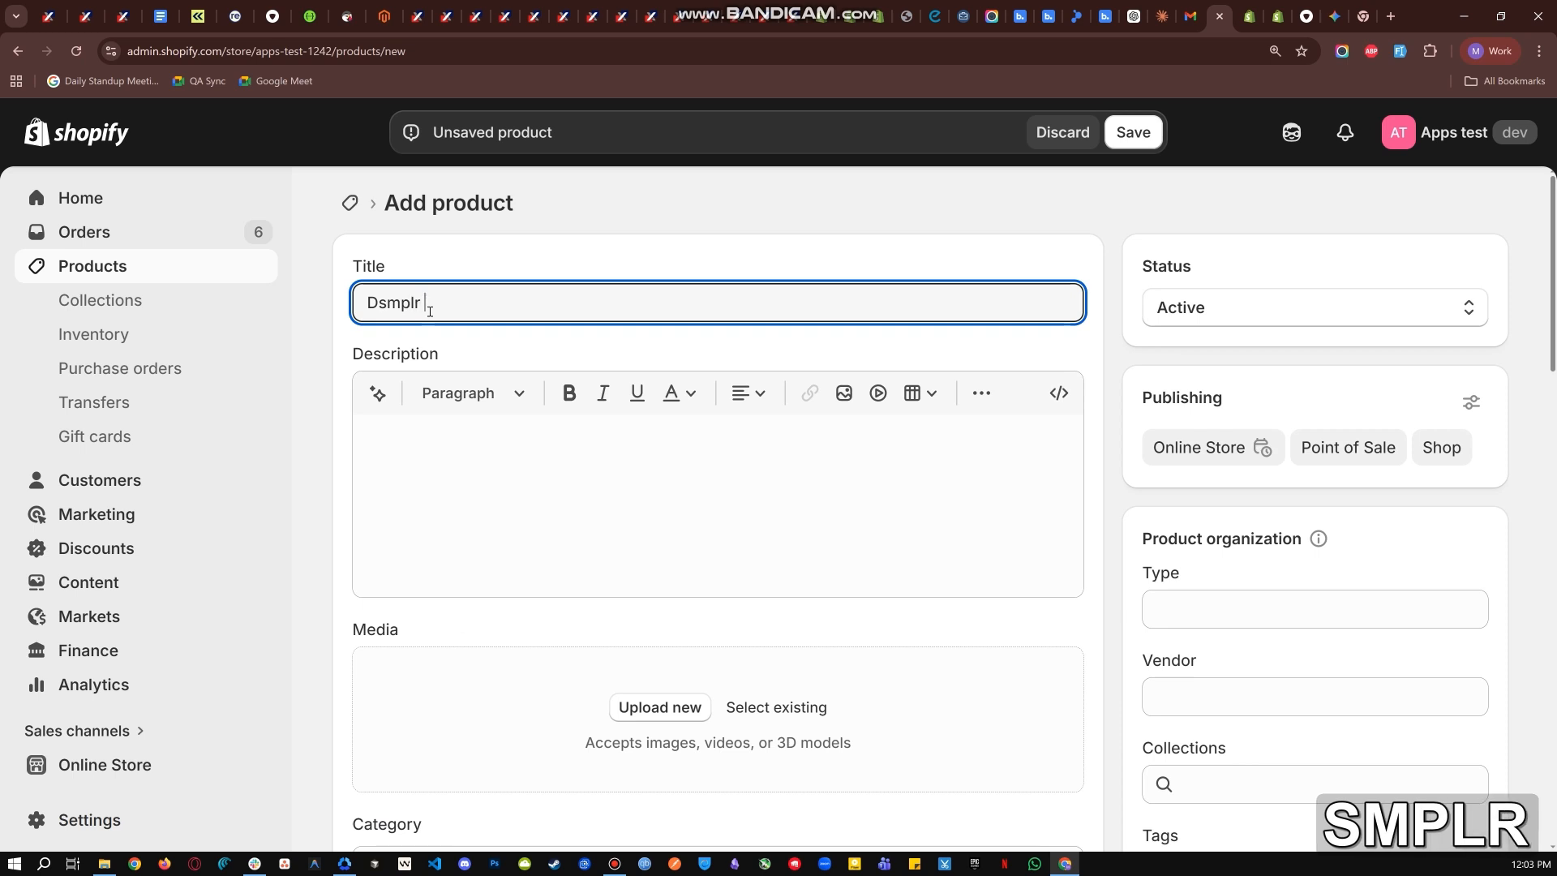
{"action": "key", "text": "ctrl+a"}
{"action": "key", "text": "BackSpace"}
{"action": "type", "text": "Sample "}
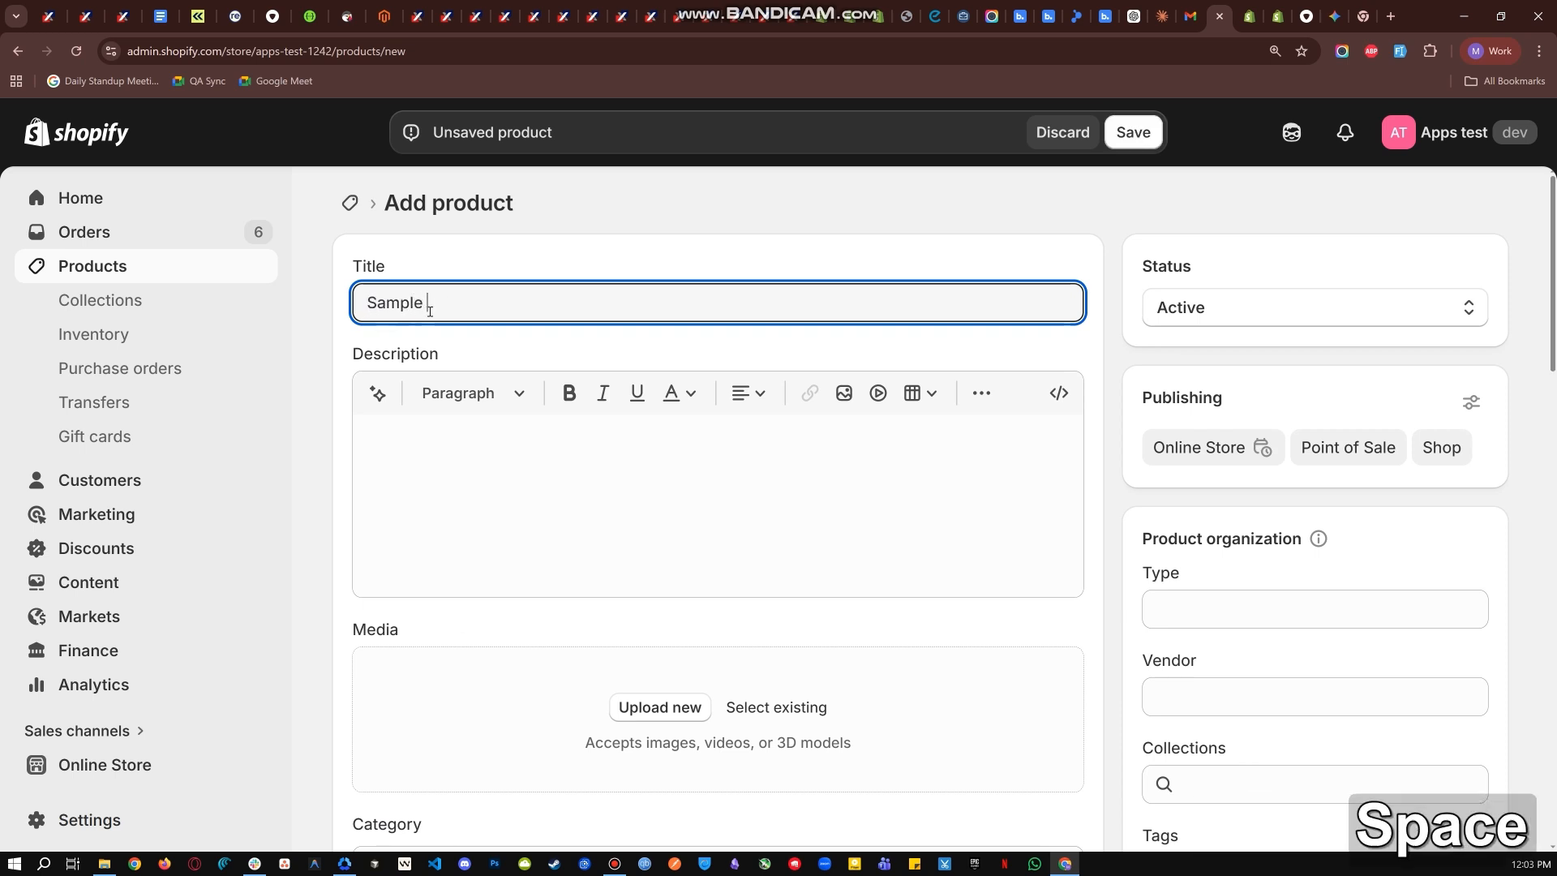
{"action": "type", "text": "Product"}
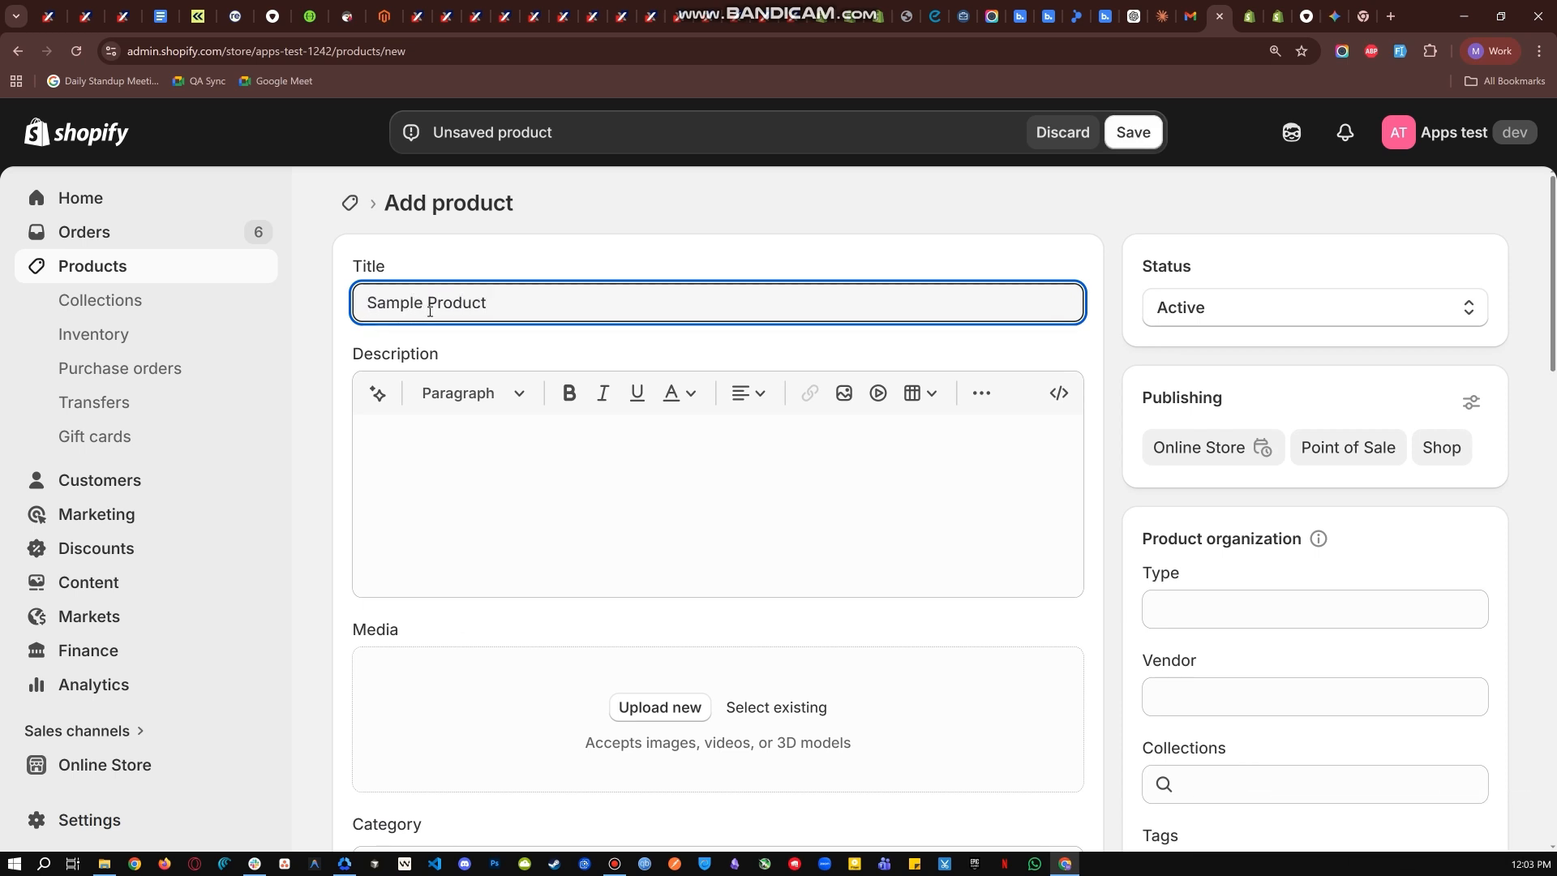
{"action": "type", "text": " BM"}
- Enter the copied SKU 00123B/FR in the new product's inventory details and save the product
{"action": "scroll", "coordinate": [567, 271], "scroll_direction": "down", "scroll_amount": 1}
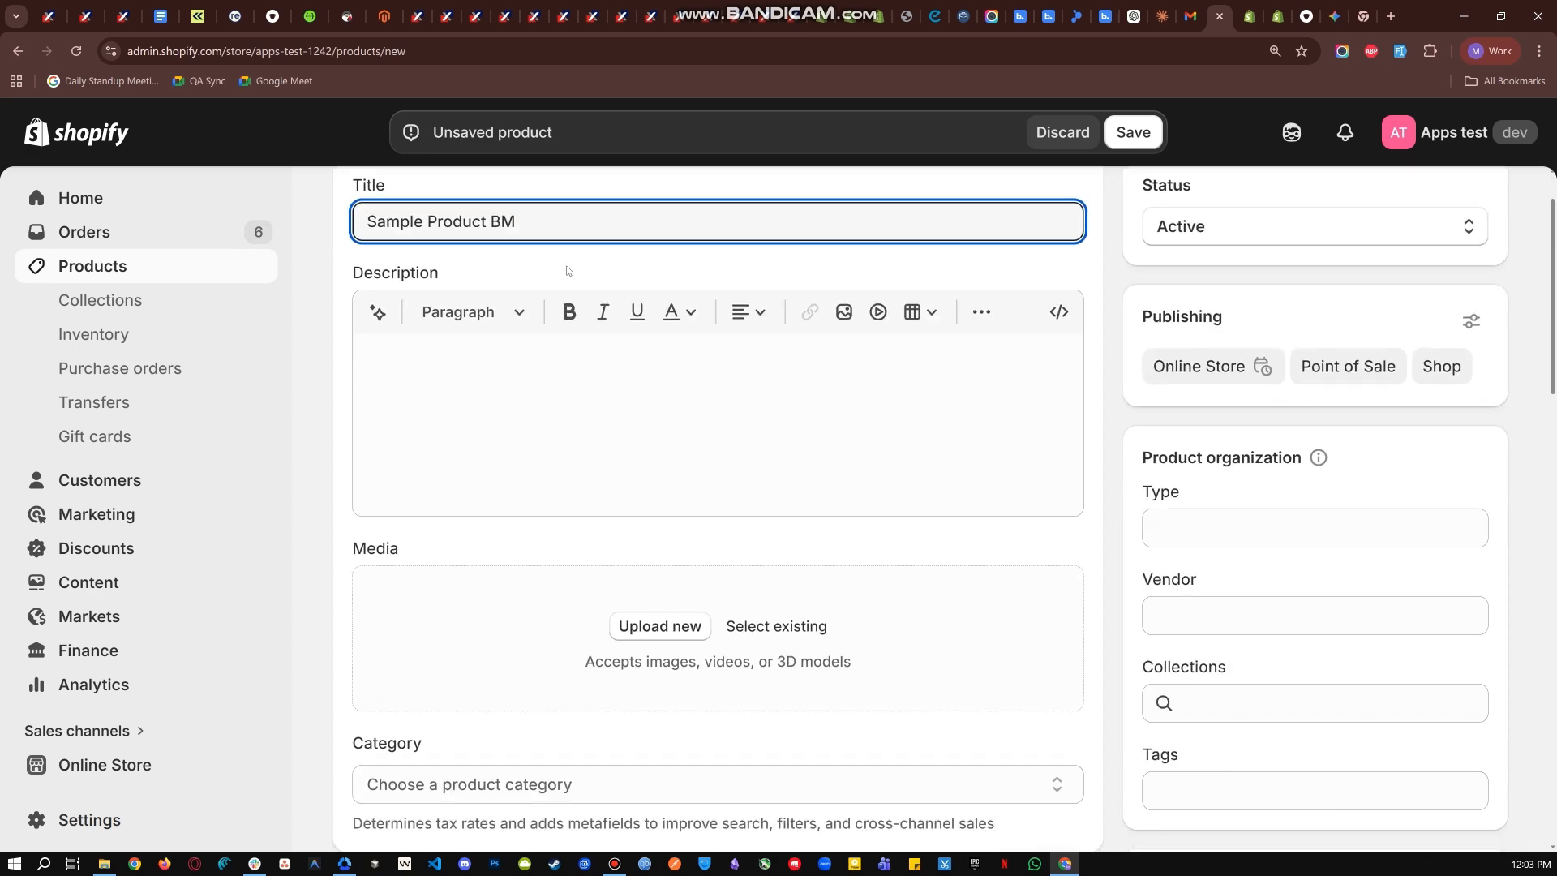
{"action": "scroll", "coordinate": [568, 271], "scroll_direction": "down", "scroll_amount": 9}
{"action": "left_click", "coordinate": [384, 643]}
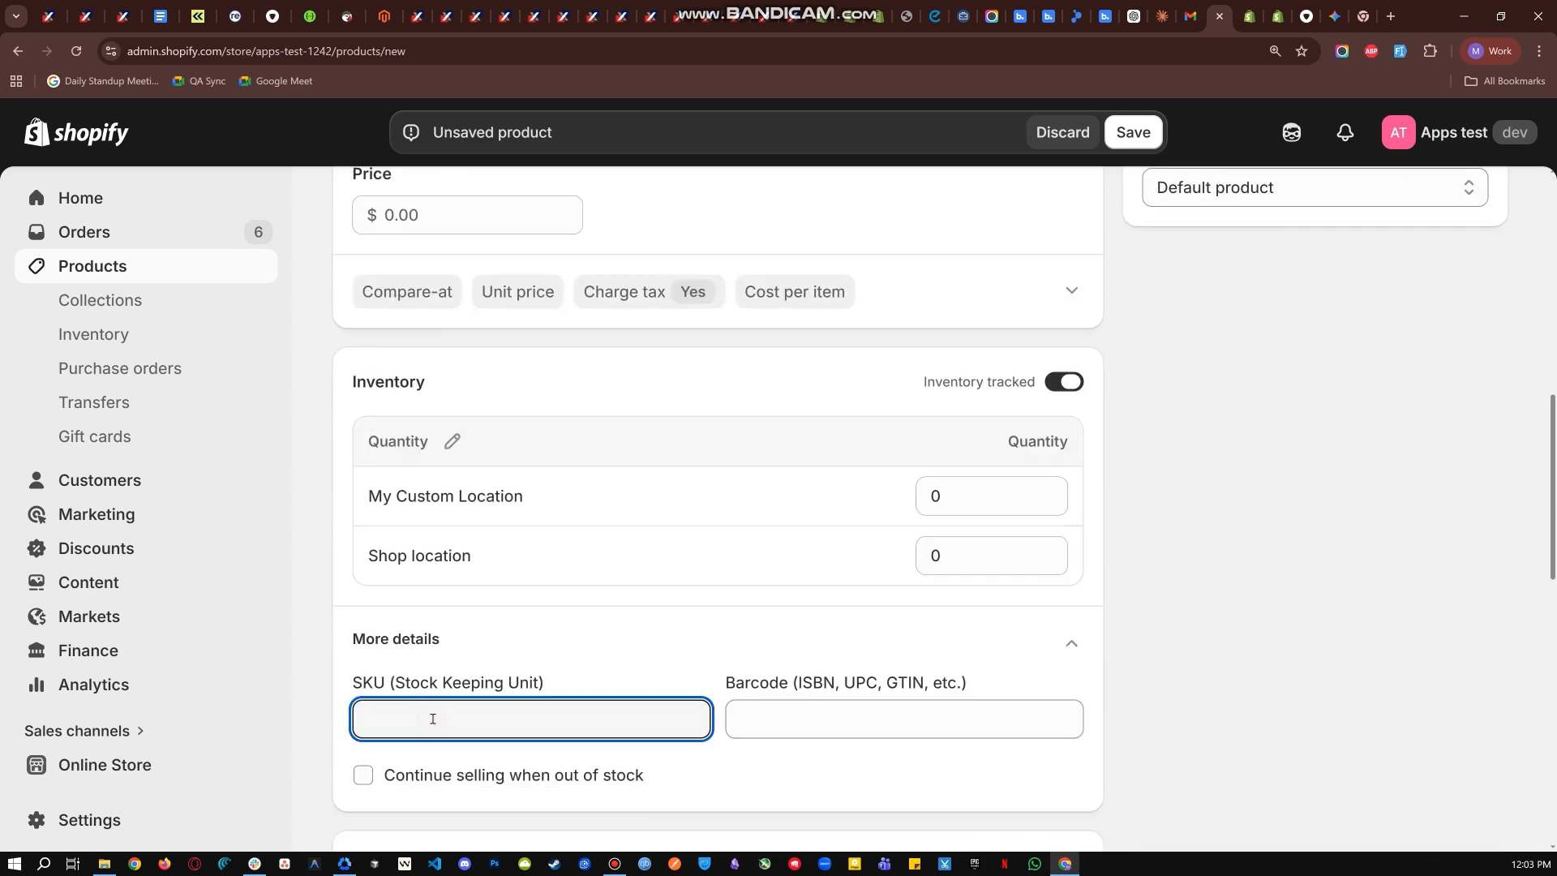
{"action": "key", "text": "ctrl+v"}
{"action": "key", "text": "BackSpace"}
{"action": "scroll", "coordinate": [1012, 459], "scroll_direction": "up", "scroll_amount": 4}
{"action": "left_click", "coordinate": [1142, 125]}
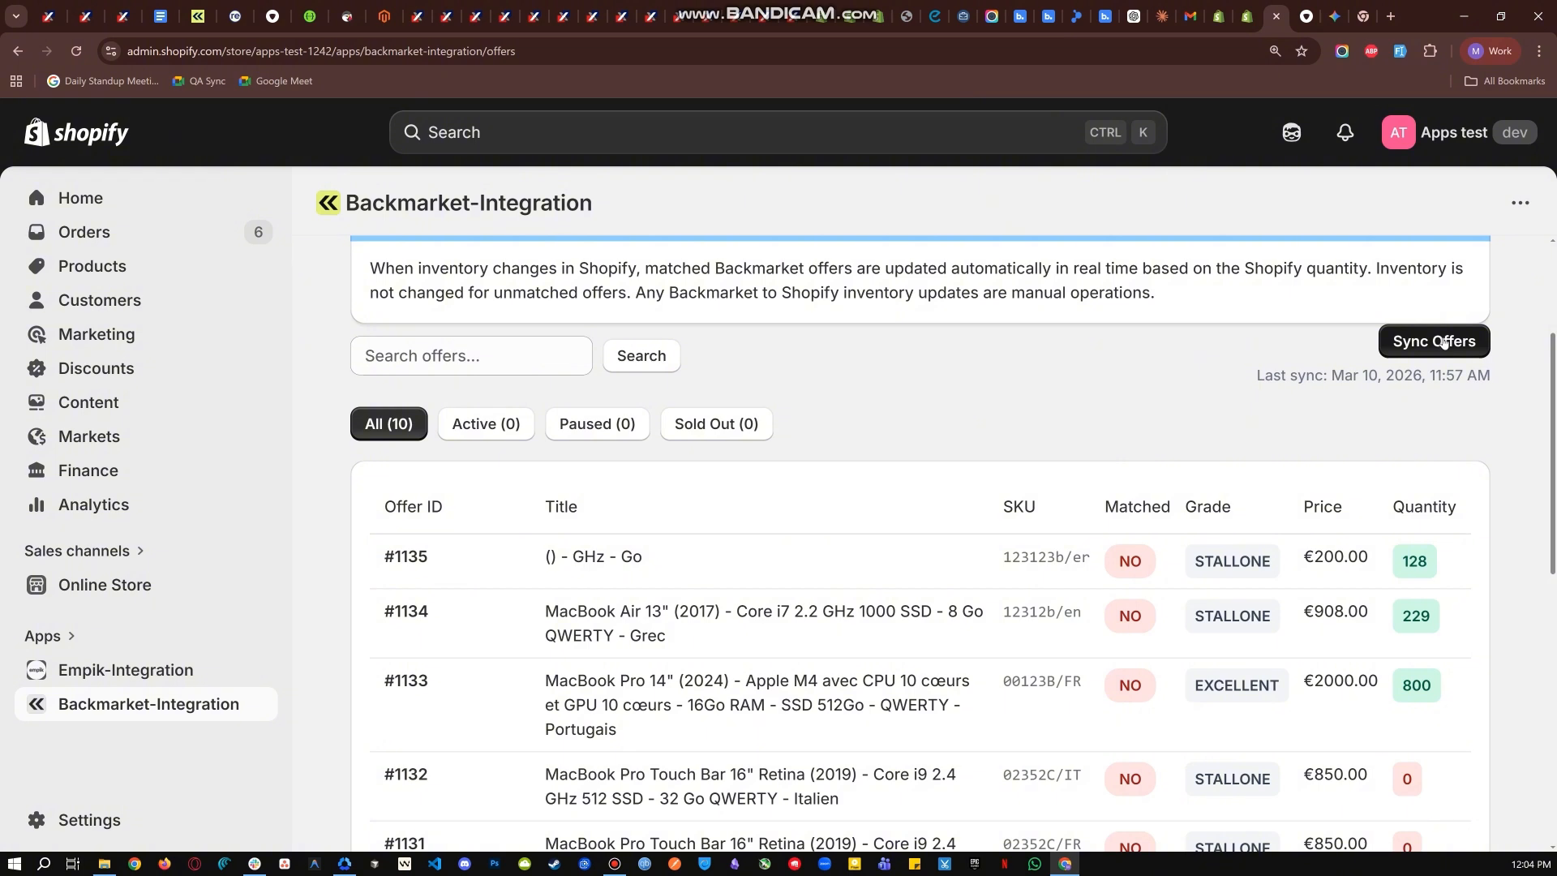
- Return to the Backmarket Offers page, sync the offers and check the matched status of offer #1133
{"action": "left_click", "coordinate": [1443, 341]}
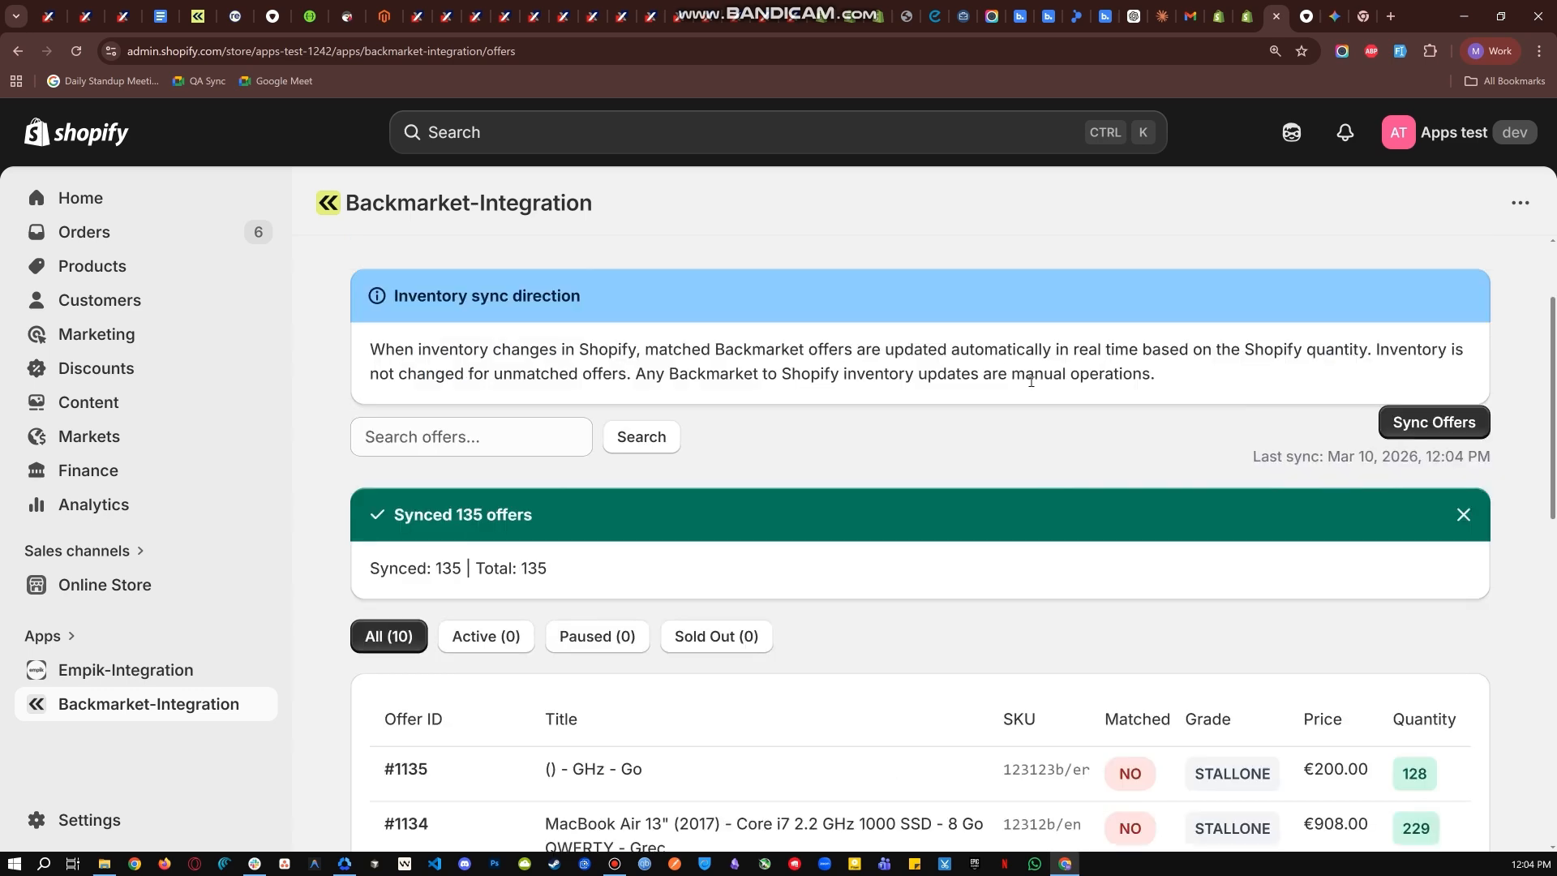
{"action": "scroll", "coordinate": [1031, 380], "scroll_direction": "down", "scroll_amount": 4}
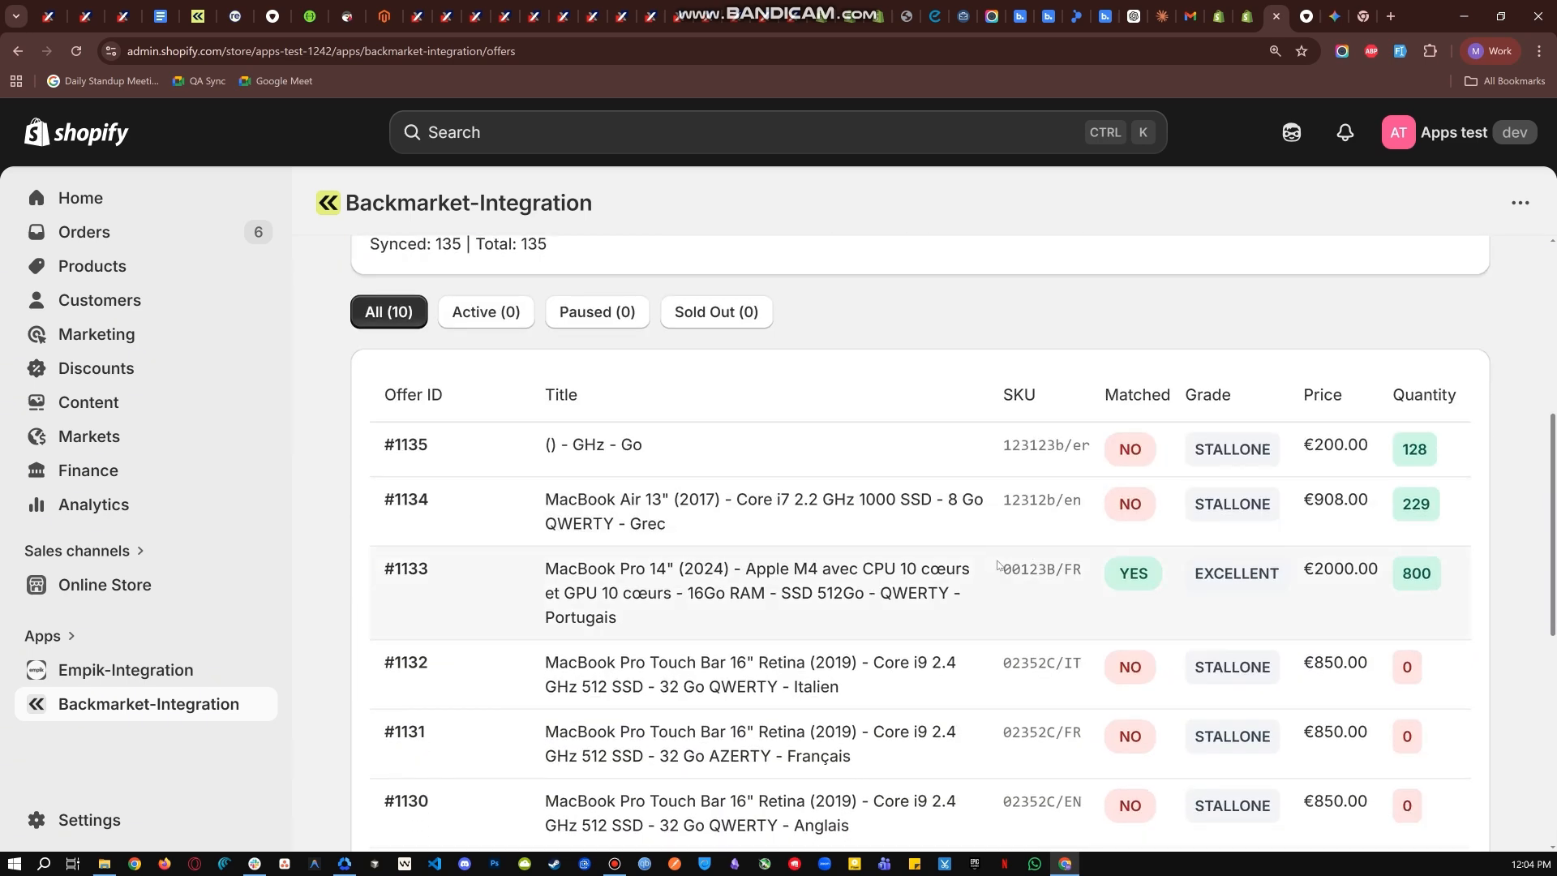
{"action": "left_click_drag", "start_coordinate": [1003, 571], "coordinate": [1153, 577]}
{"action": "left_click_drag", "start_coordinate": [1148, 574], "coordinate": [1128, 574]}
{"action": "left_click_drag", "start_coordinate": [1152, 572], "coordinate": [1137, 574]}
- Find SKU 00123B/FR in the Shopify inventory, set its available quantity at Shop location to 237 and save
{"action": "key", "text": "ctrl+shift+Tab"}
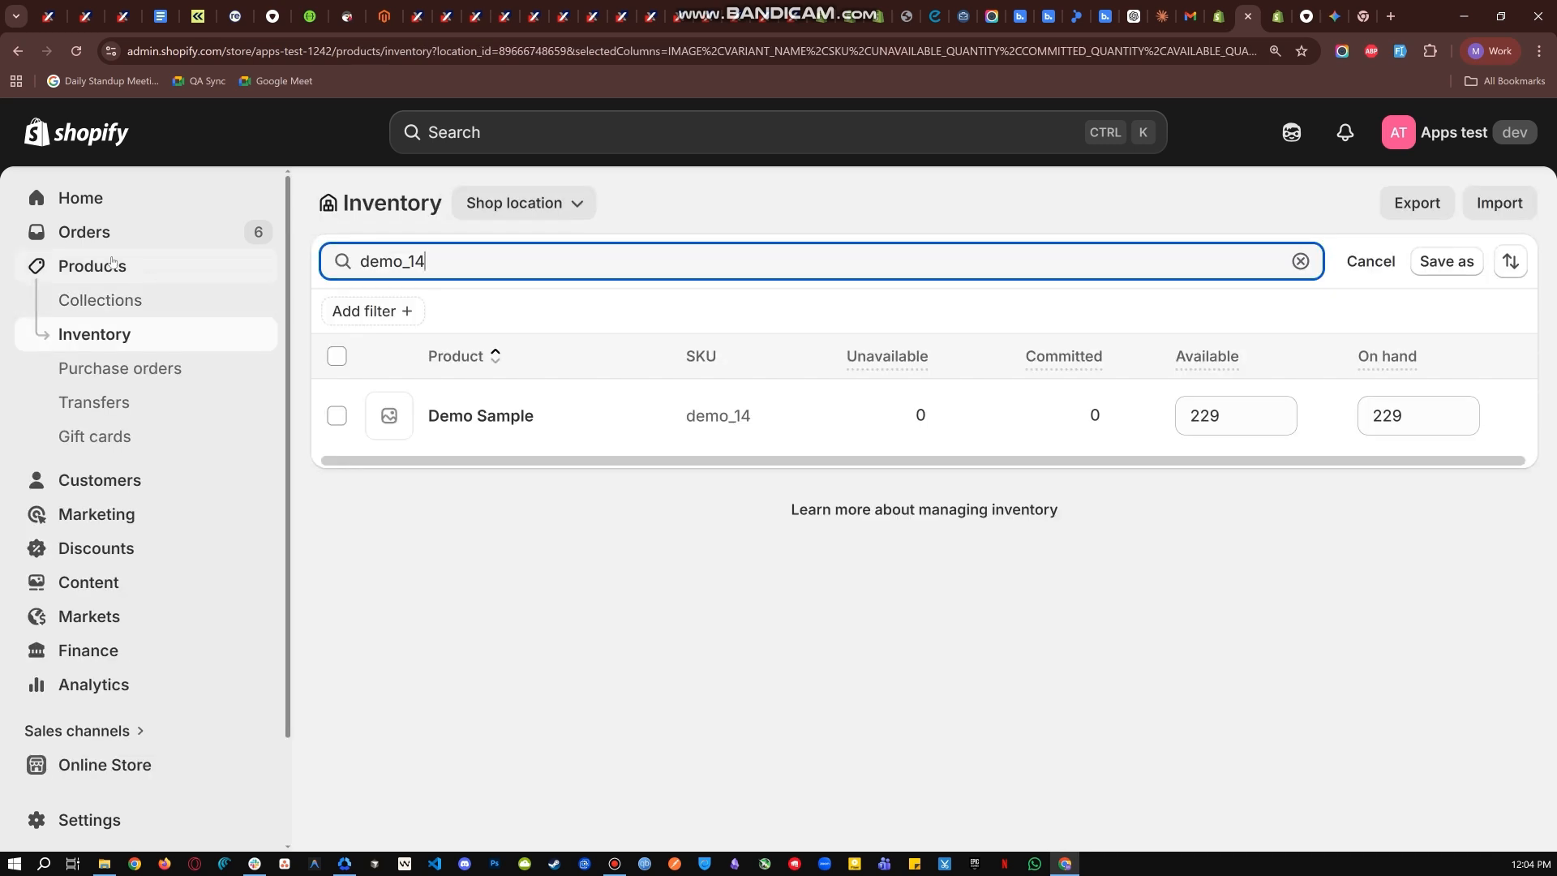
{"action": "left_click", "coordinate": [97, 267]}
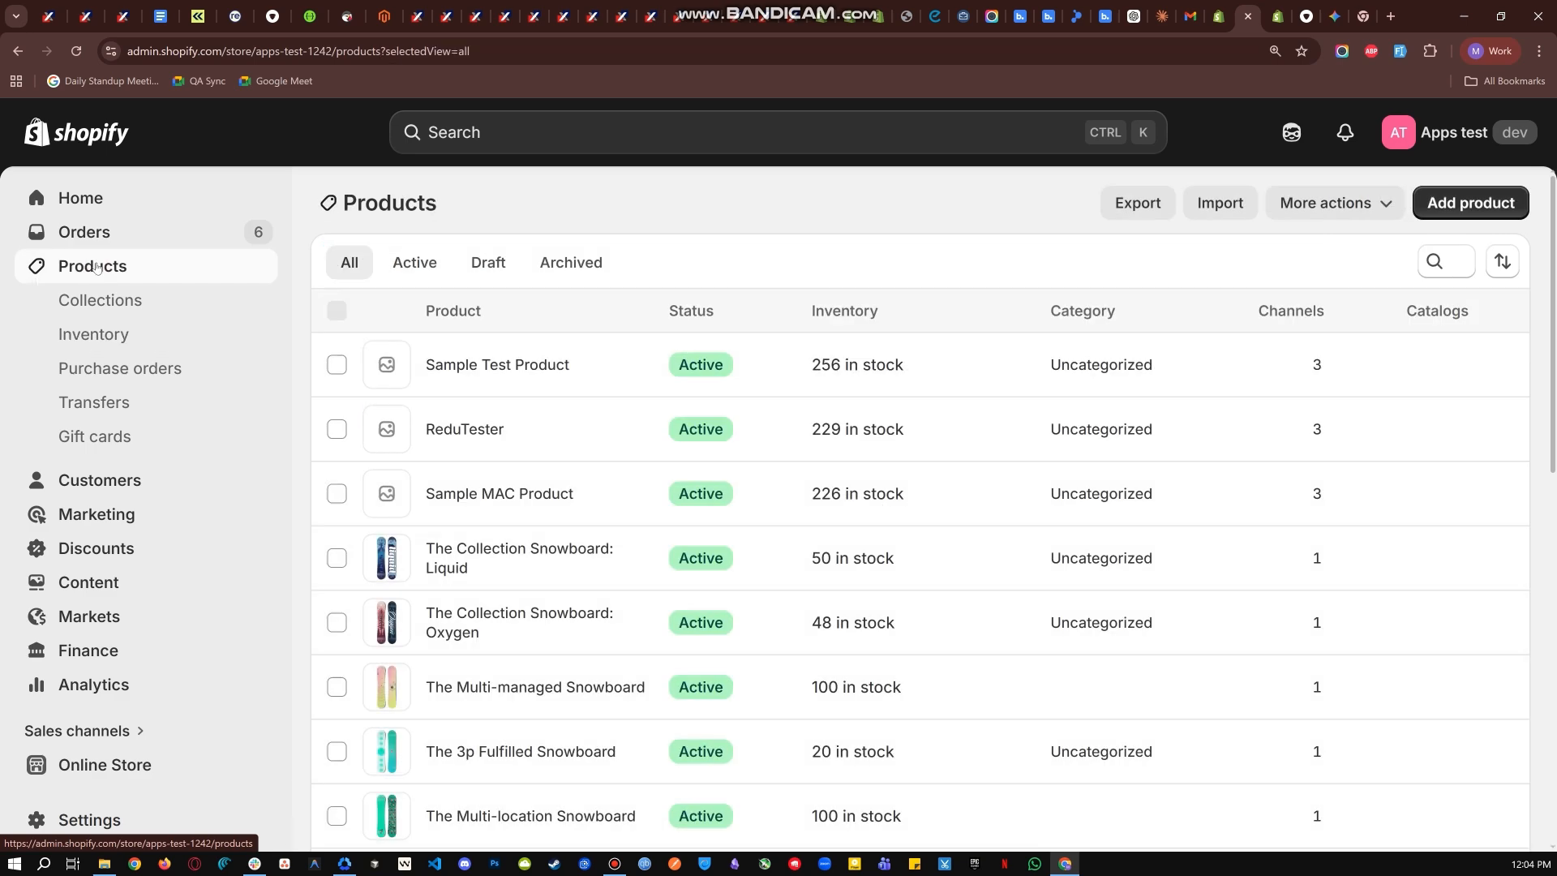
{"action": "left_click", "coordinate": [141, 335]}
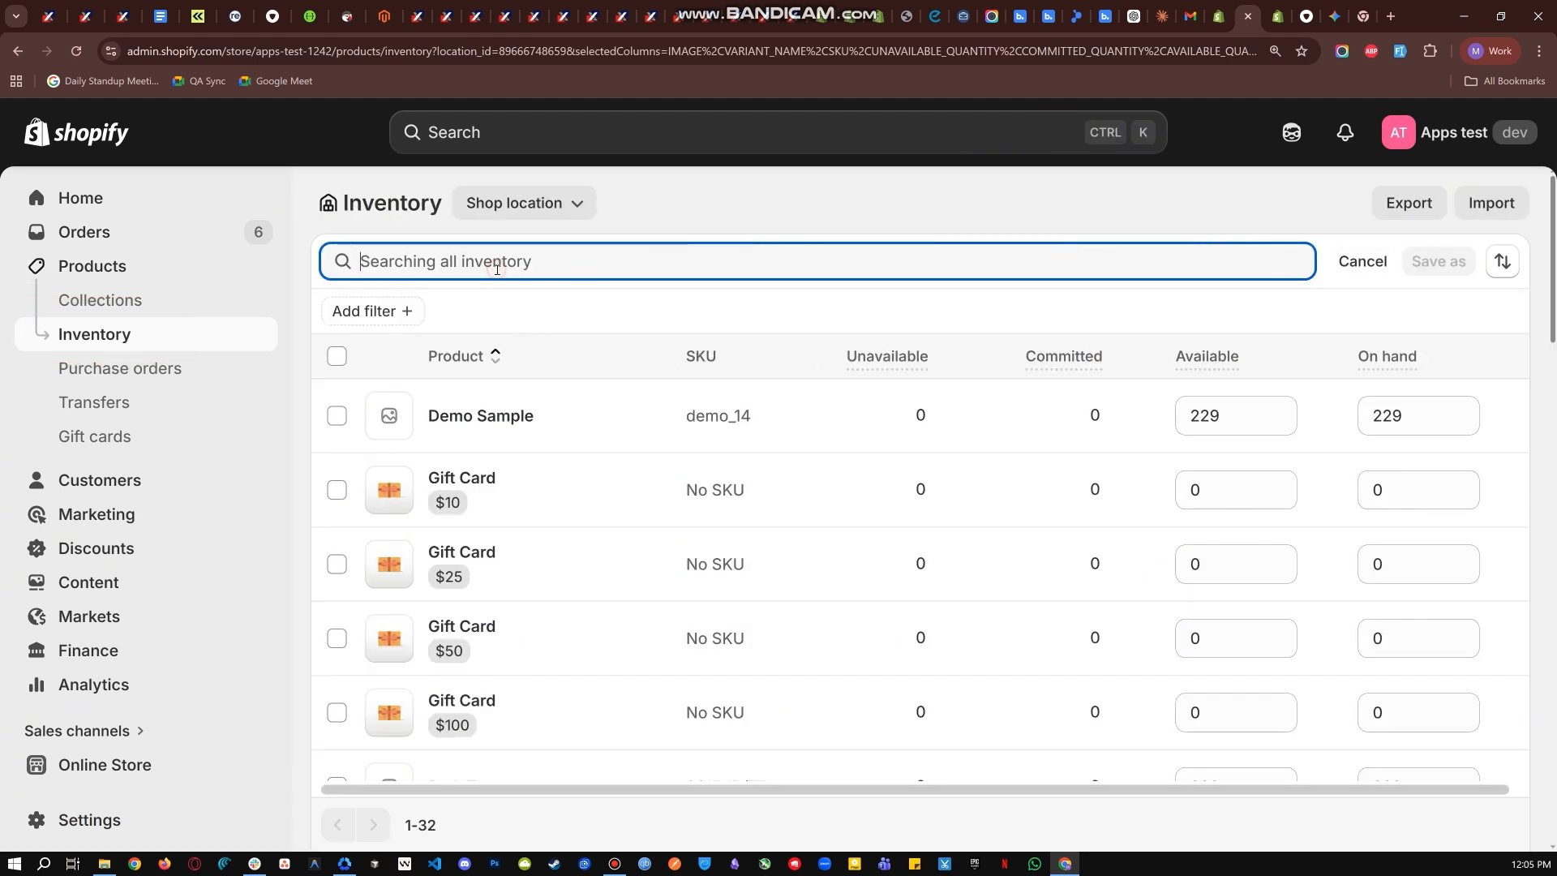
{"action": "key", "text": "ctrl"}
{"action": "key", "text": "ctrl+v"}
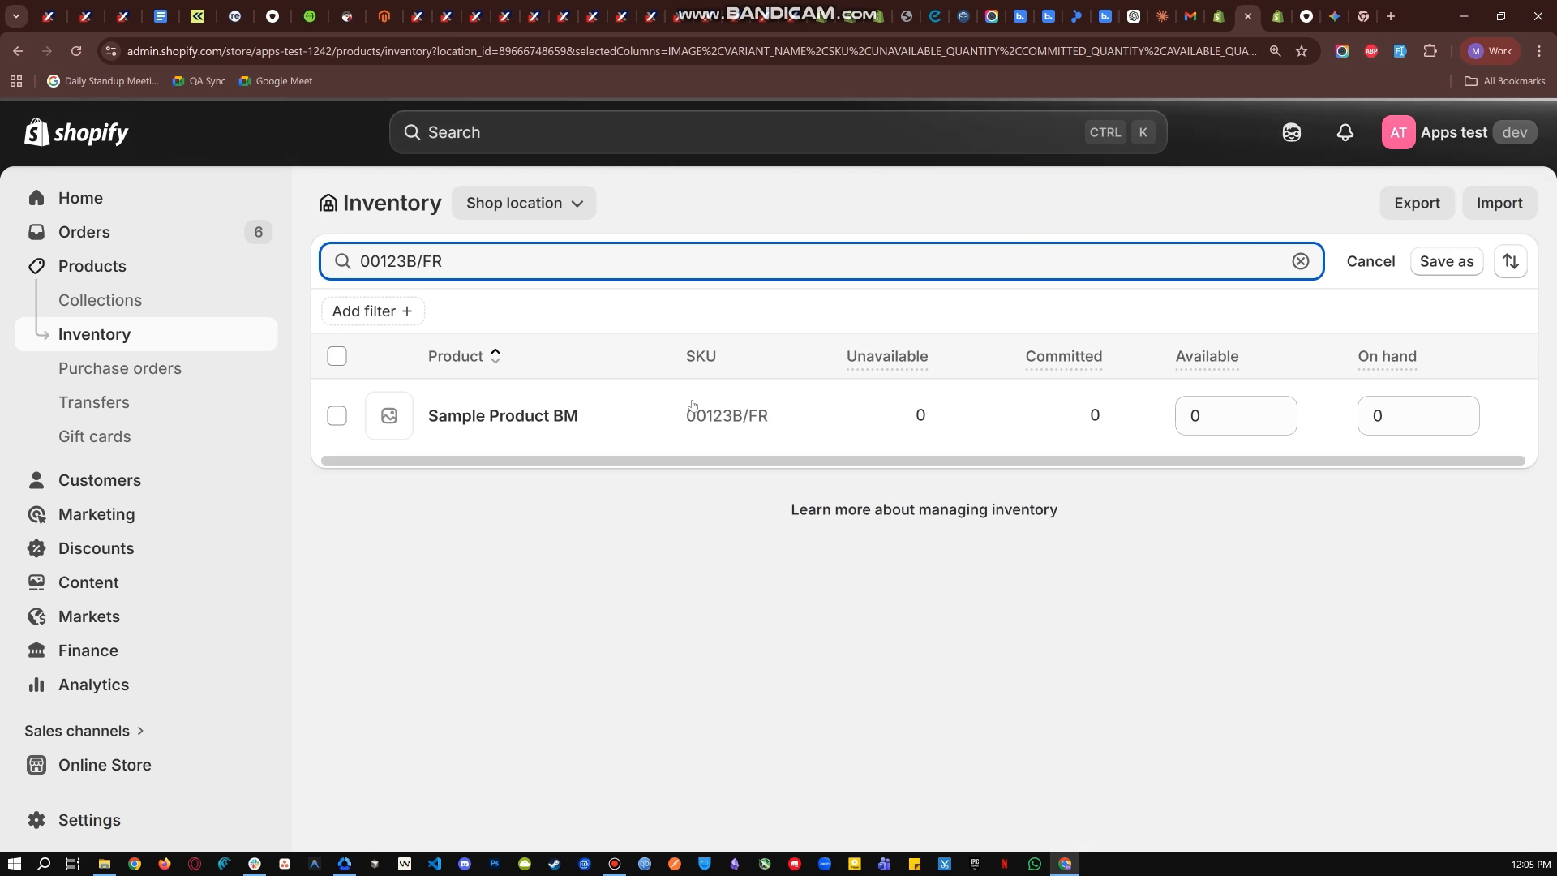
{"action": "left_click", "coordinate": [1212, 424]}
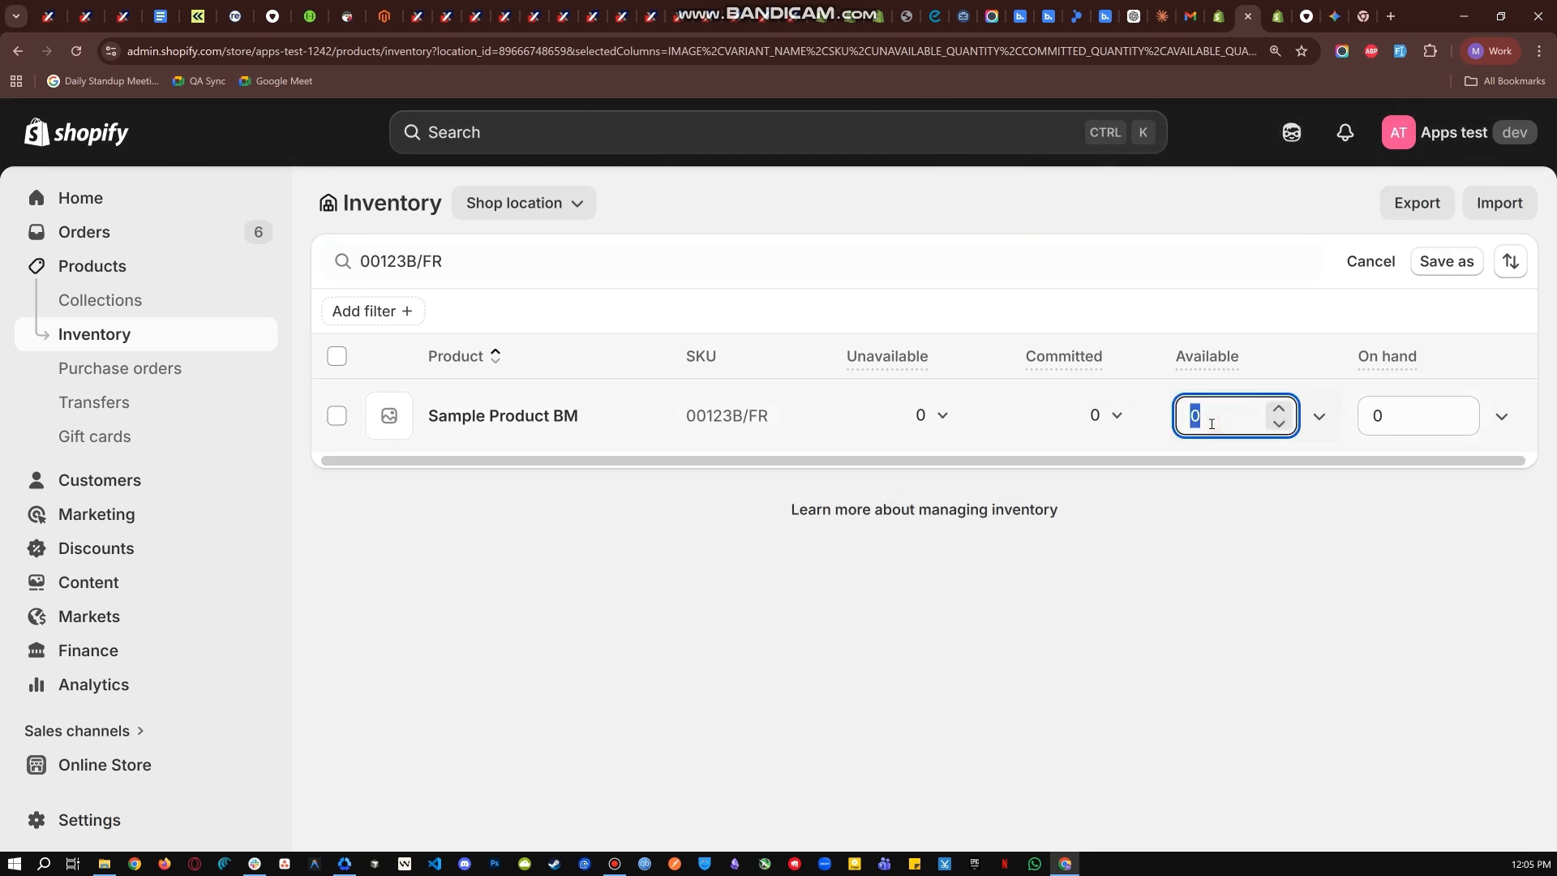
{"action": "type", "text": "237"}
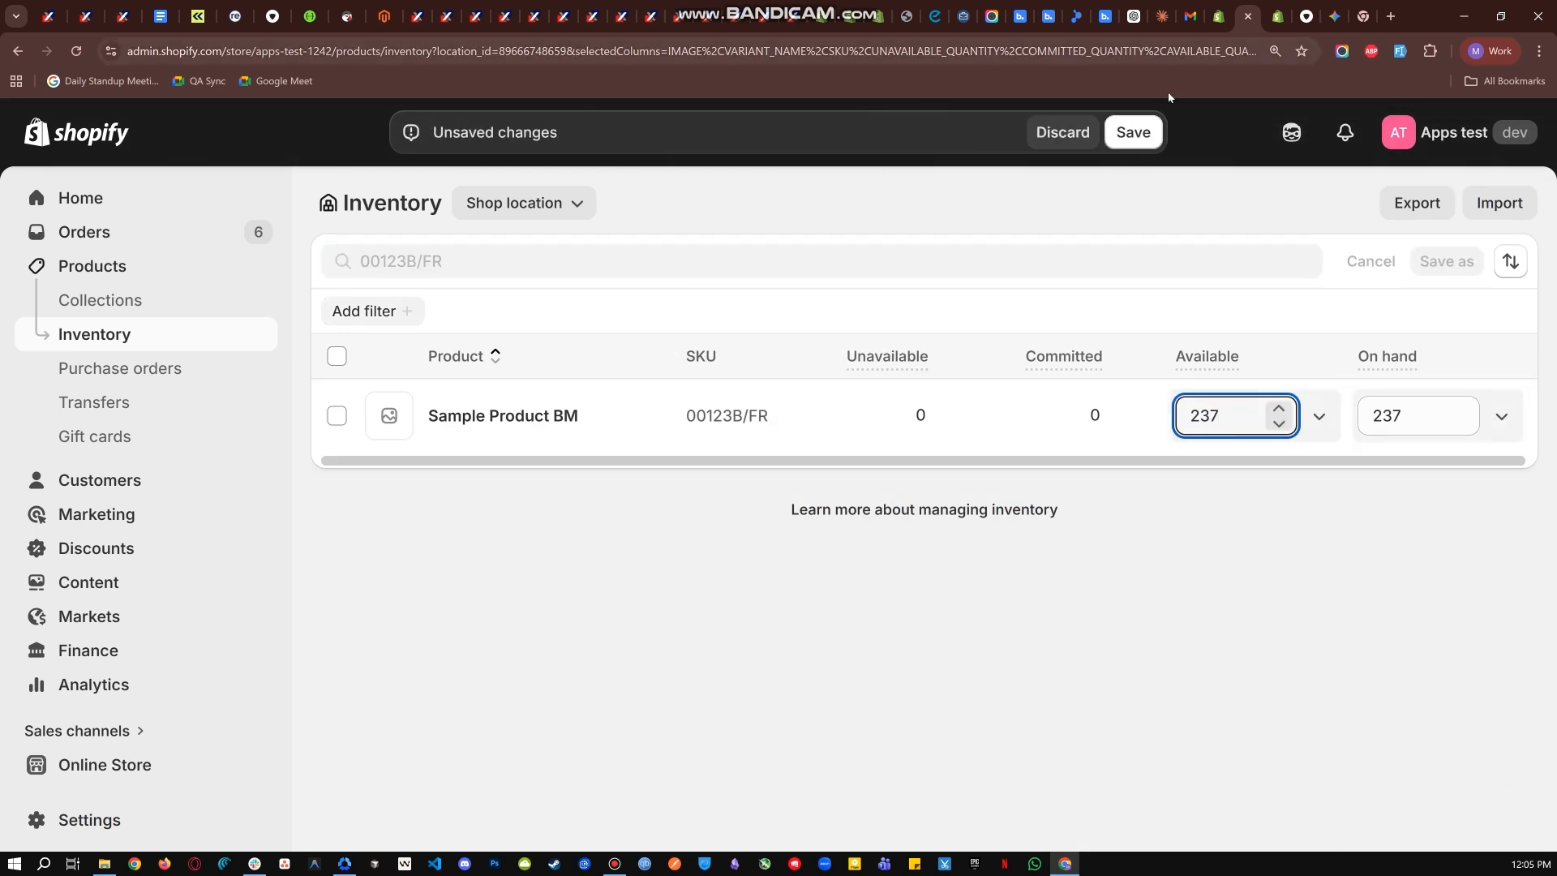
{"action": "left_click", "coordinate": [1150, 124]}
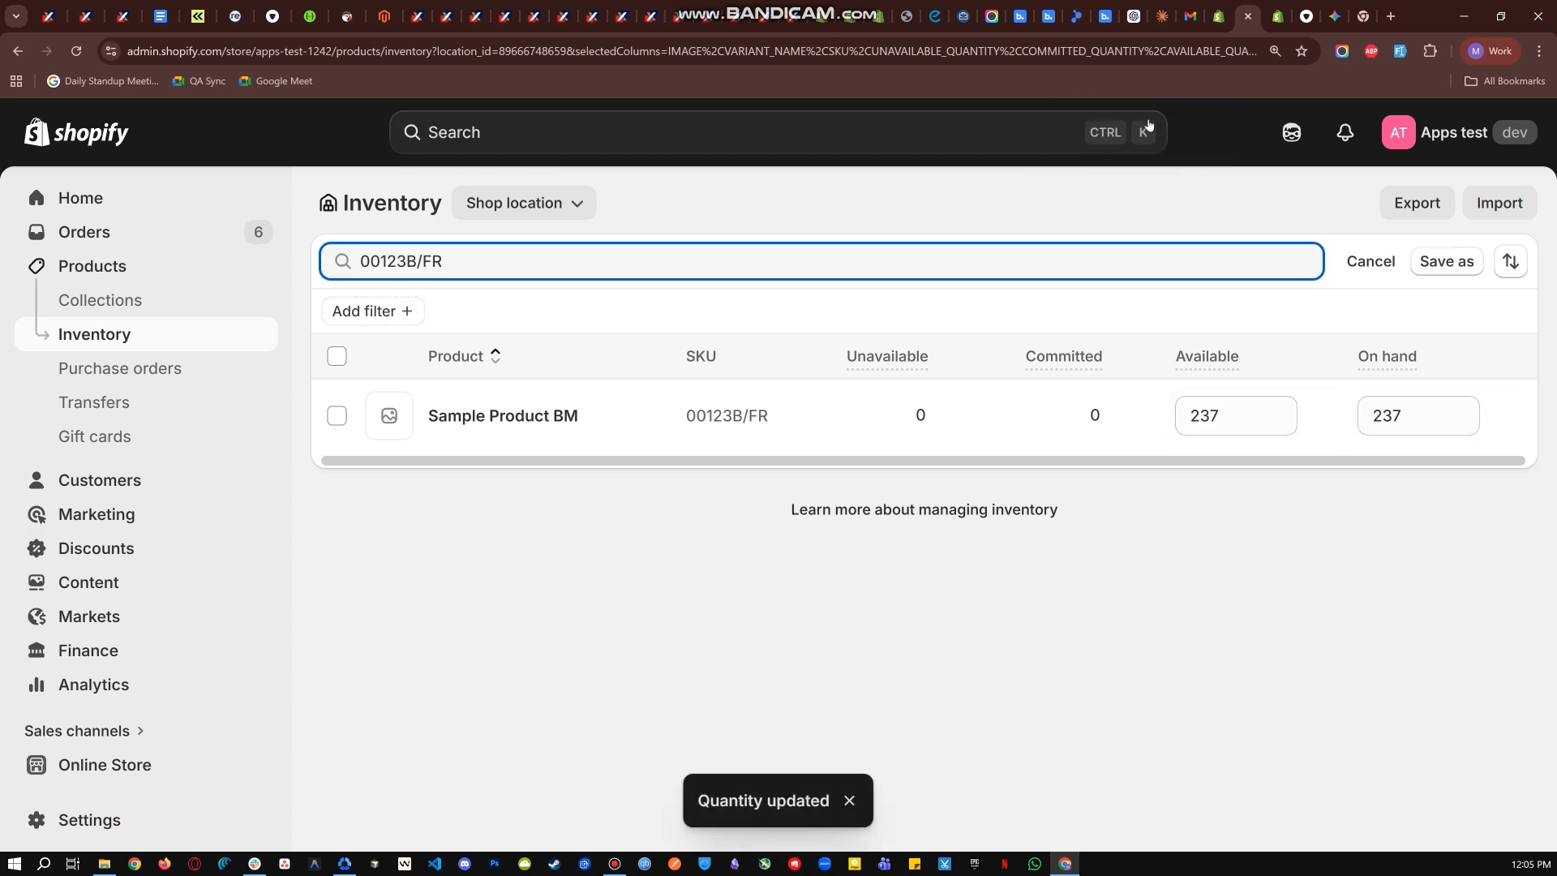
- Sync the Backmarket offers again and check the updated quantity of offer #1133
{"action": "left_click", "coordinate": [1277, 16]}
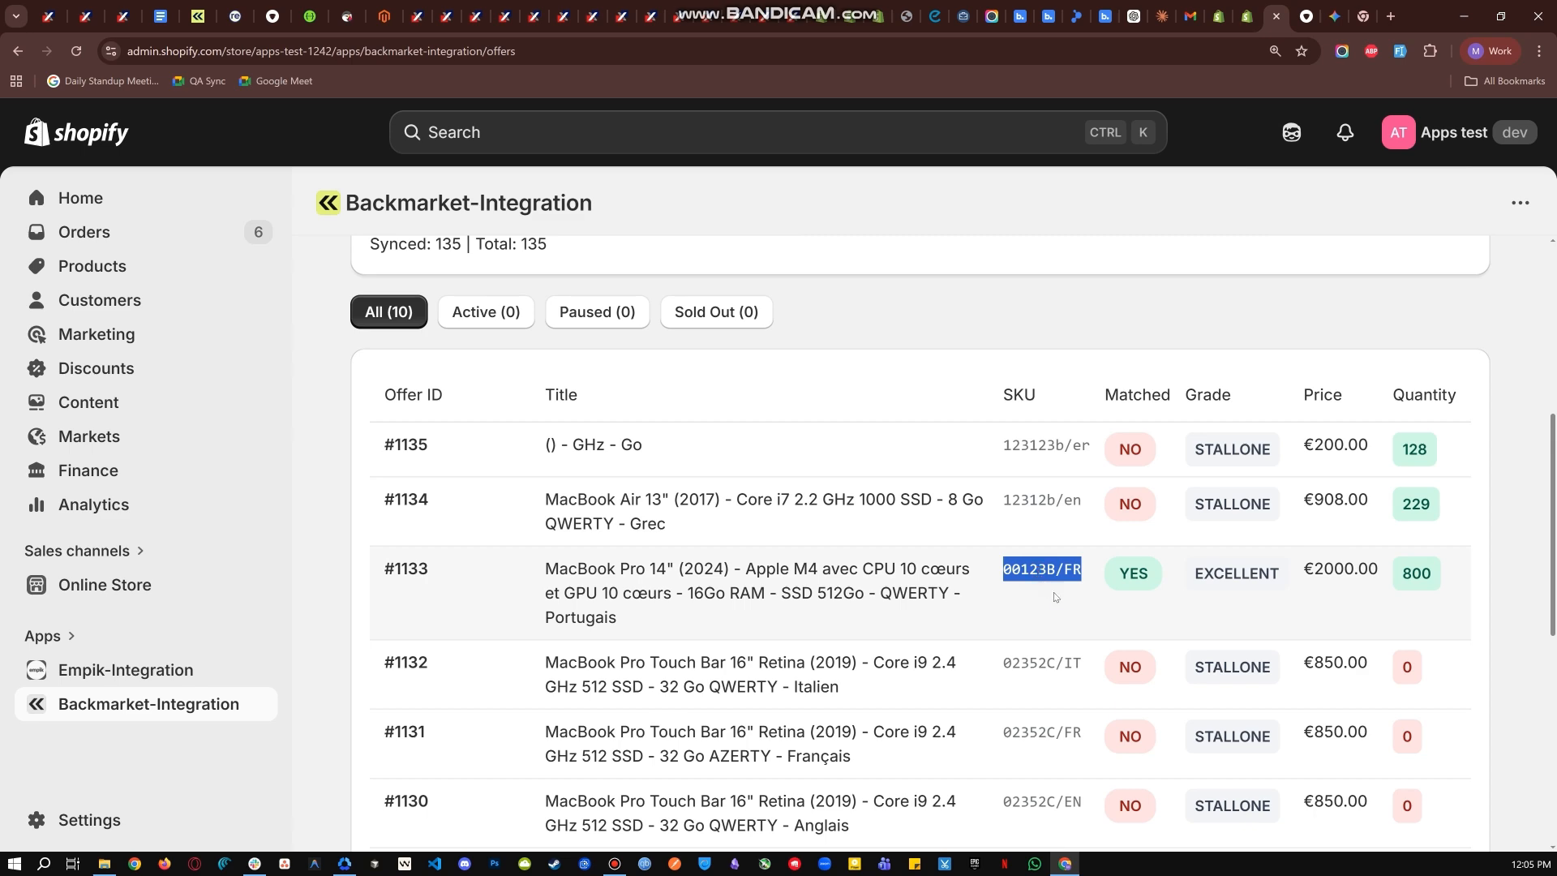
{"action": "left_click", "coordinate": [1057, 599]}
{"action": "scroll", "coordinate": [1057, 598], "scroll_direction": "up", "scroll_amount": 3}
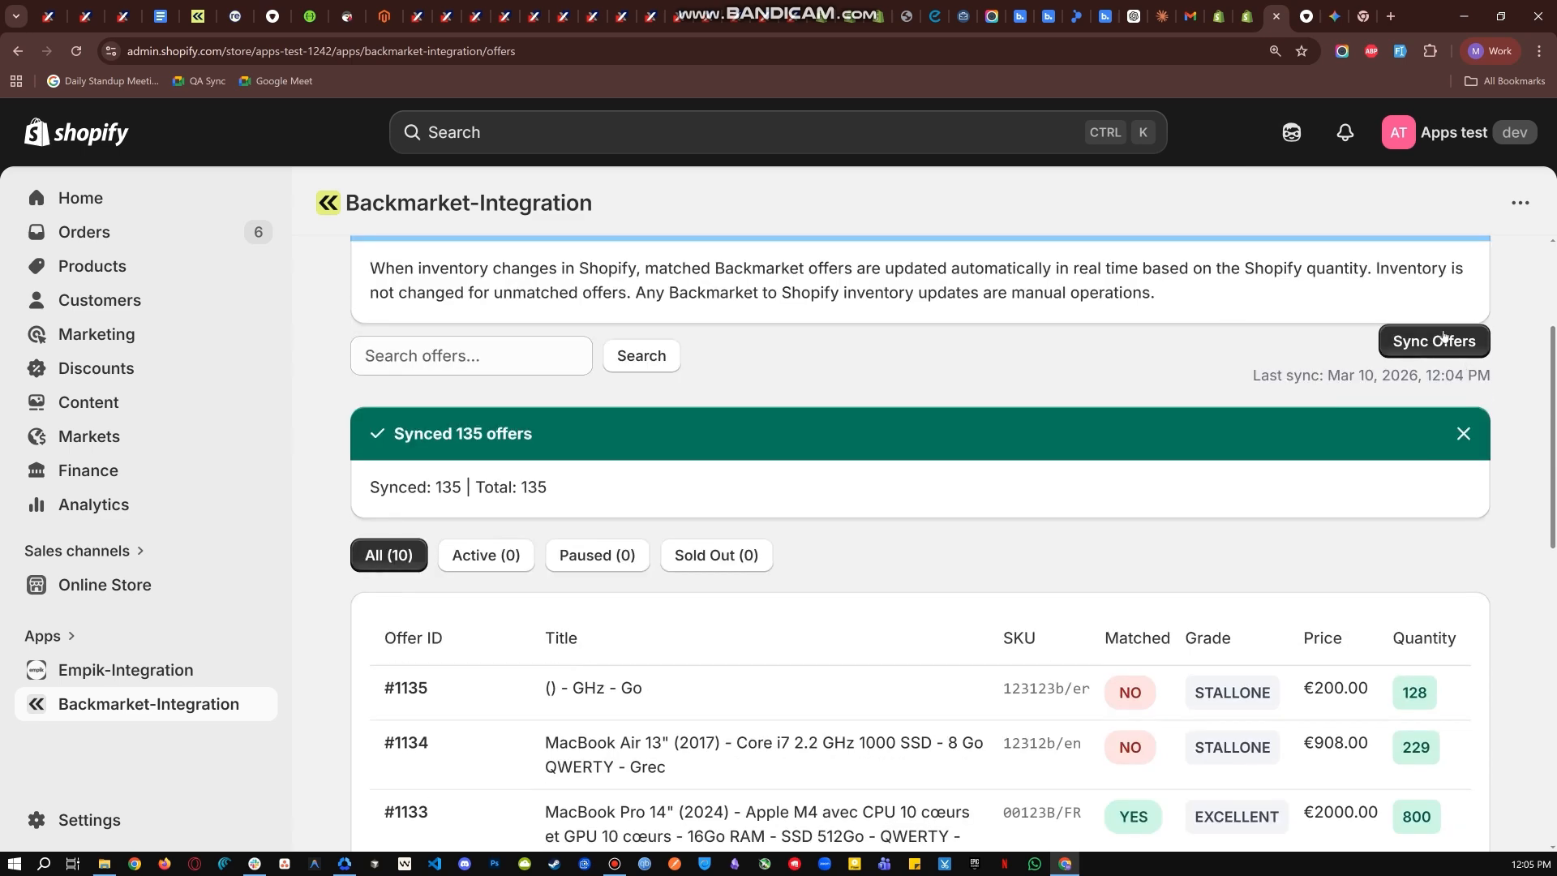
{"action": "left_click", "coordinate": [1444, 336]}
{"action": "scroll", "coordinate": [1324, 316], "scroll_direction": "down", "scroll_amount": 3}
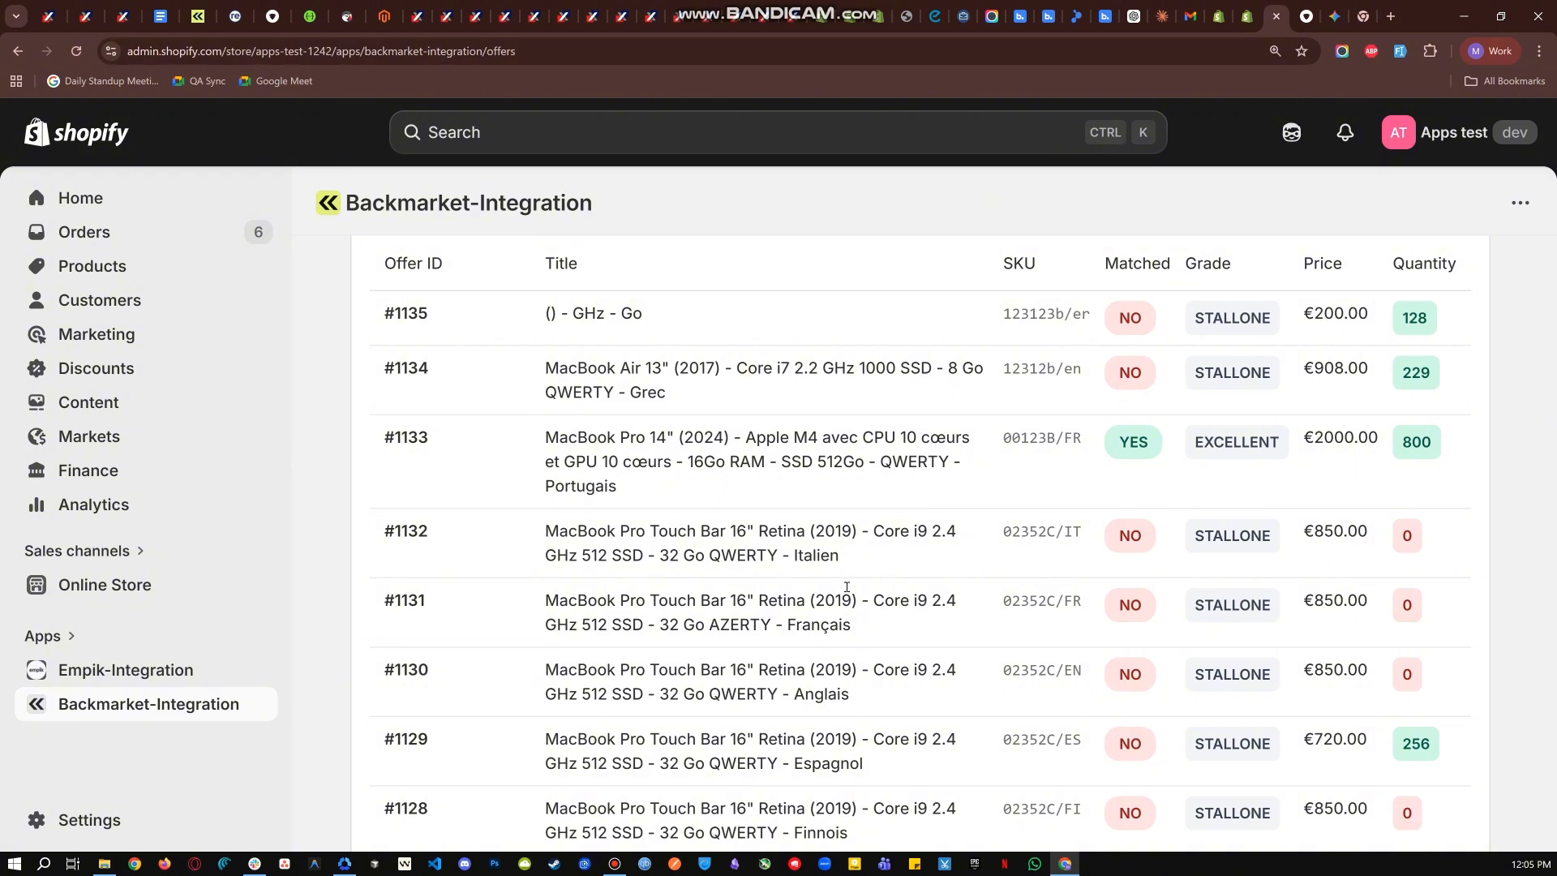
{"action": "scroll", "coordinate": [847, 586], "scroll_direction": "up", "scroll_amount": 2}
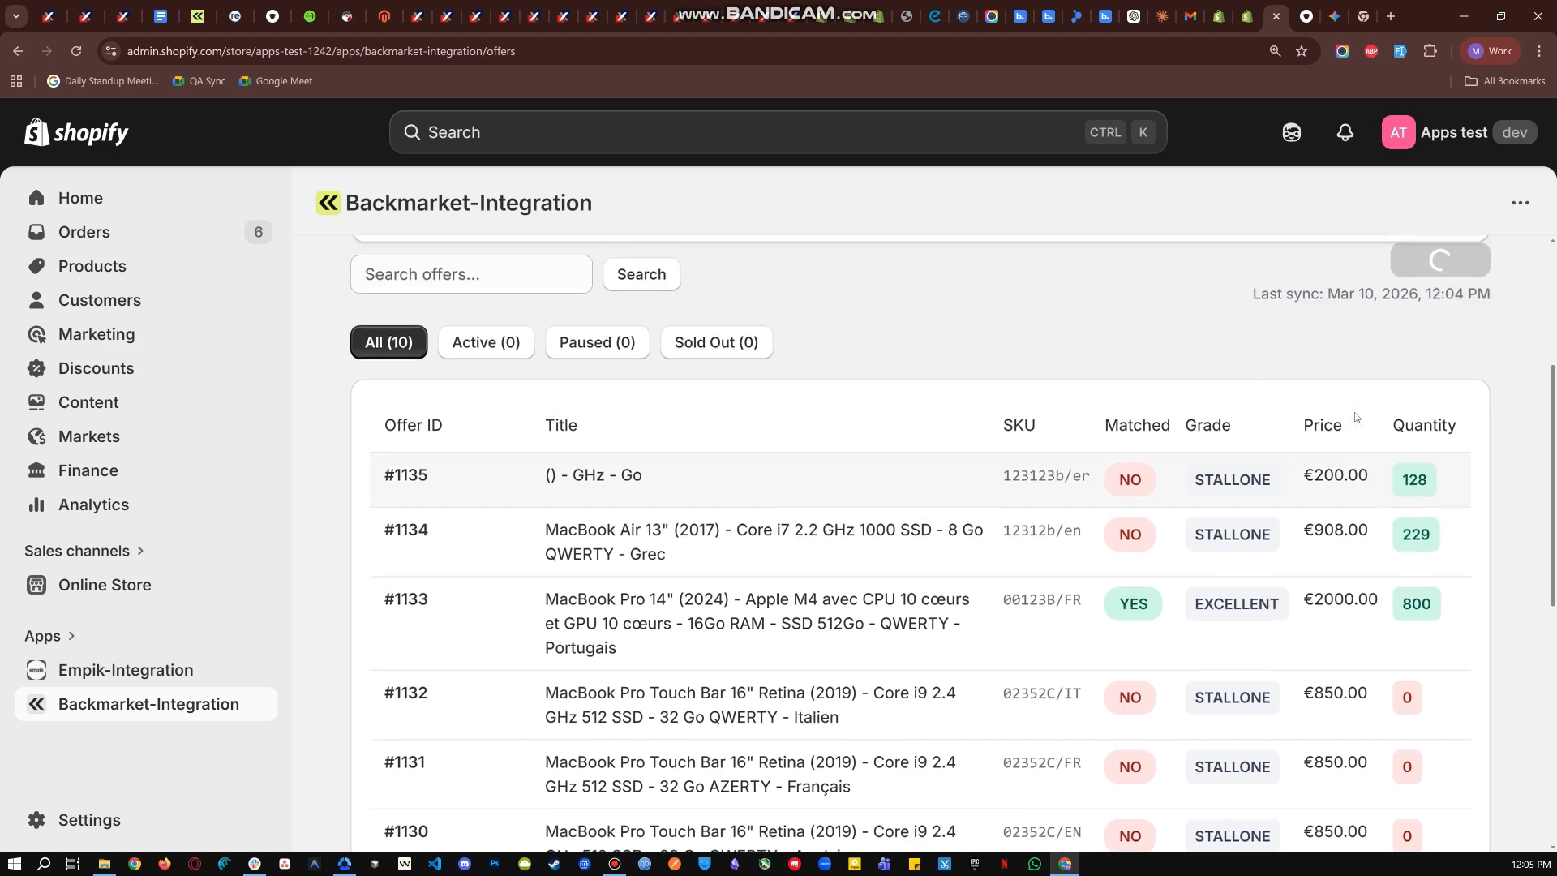
{"action": "scroll", "coordinate": [1371, 410], "scroll_direction": "up", "scroll_amount": 1}
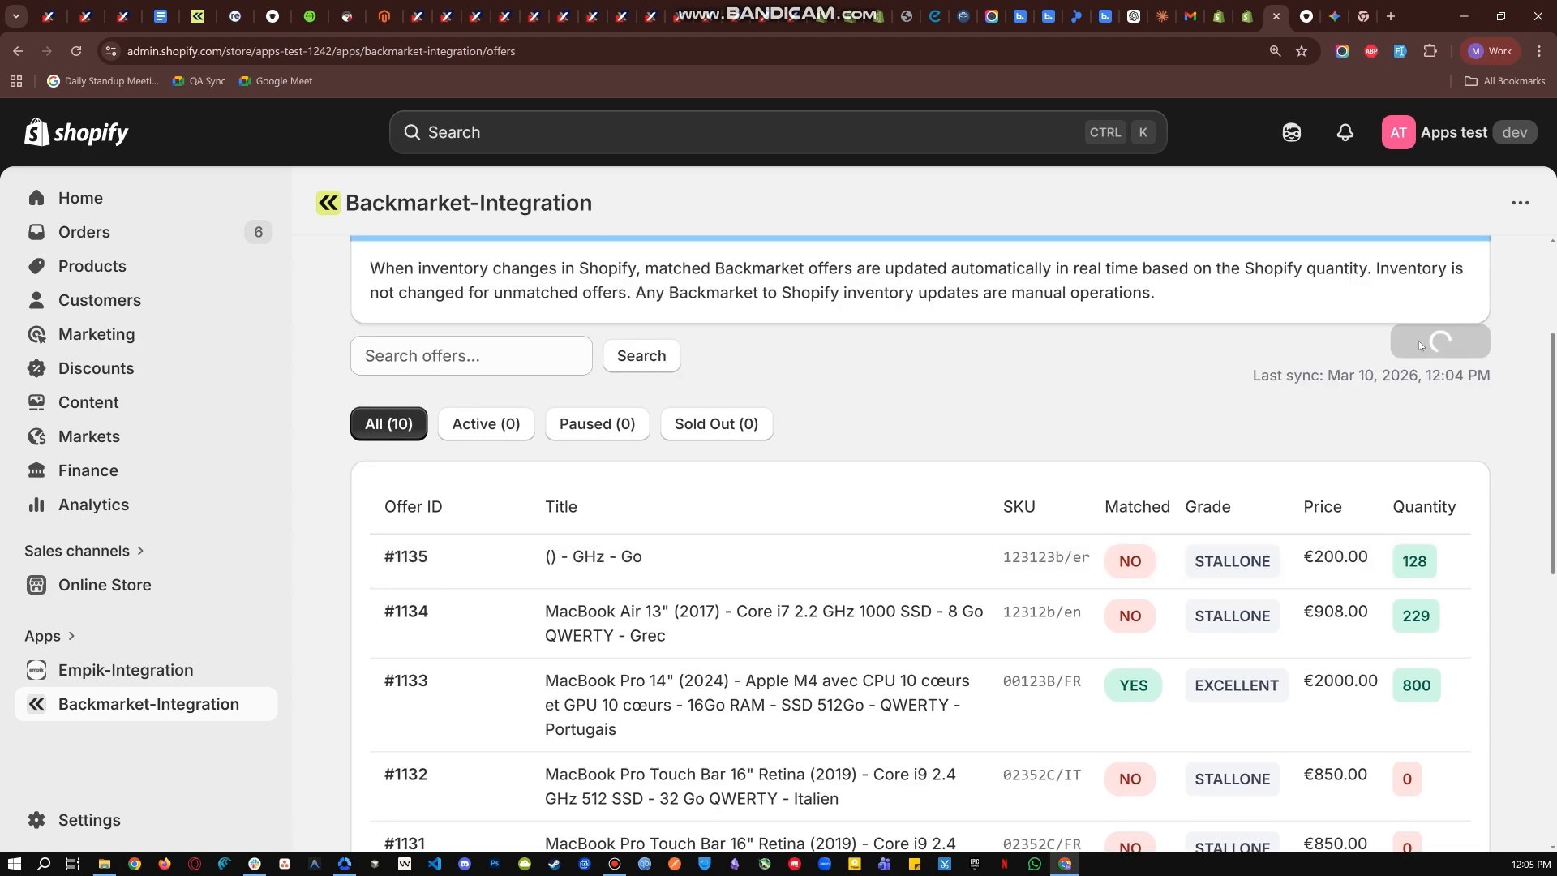
{"action": "scroll", "coordinate": [1393, 591], "scroll_direction": "down", "scroll_amount": 3}
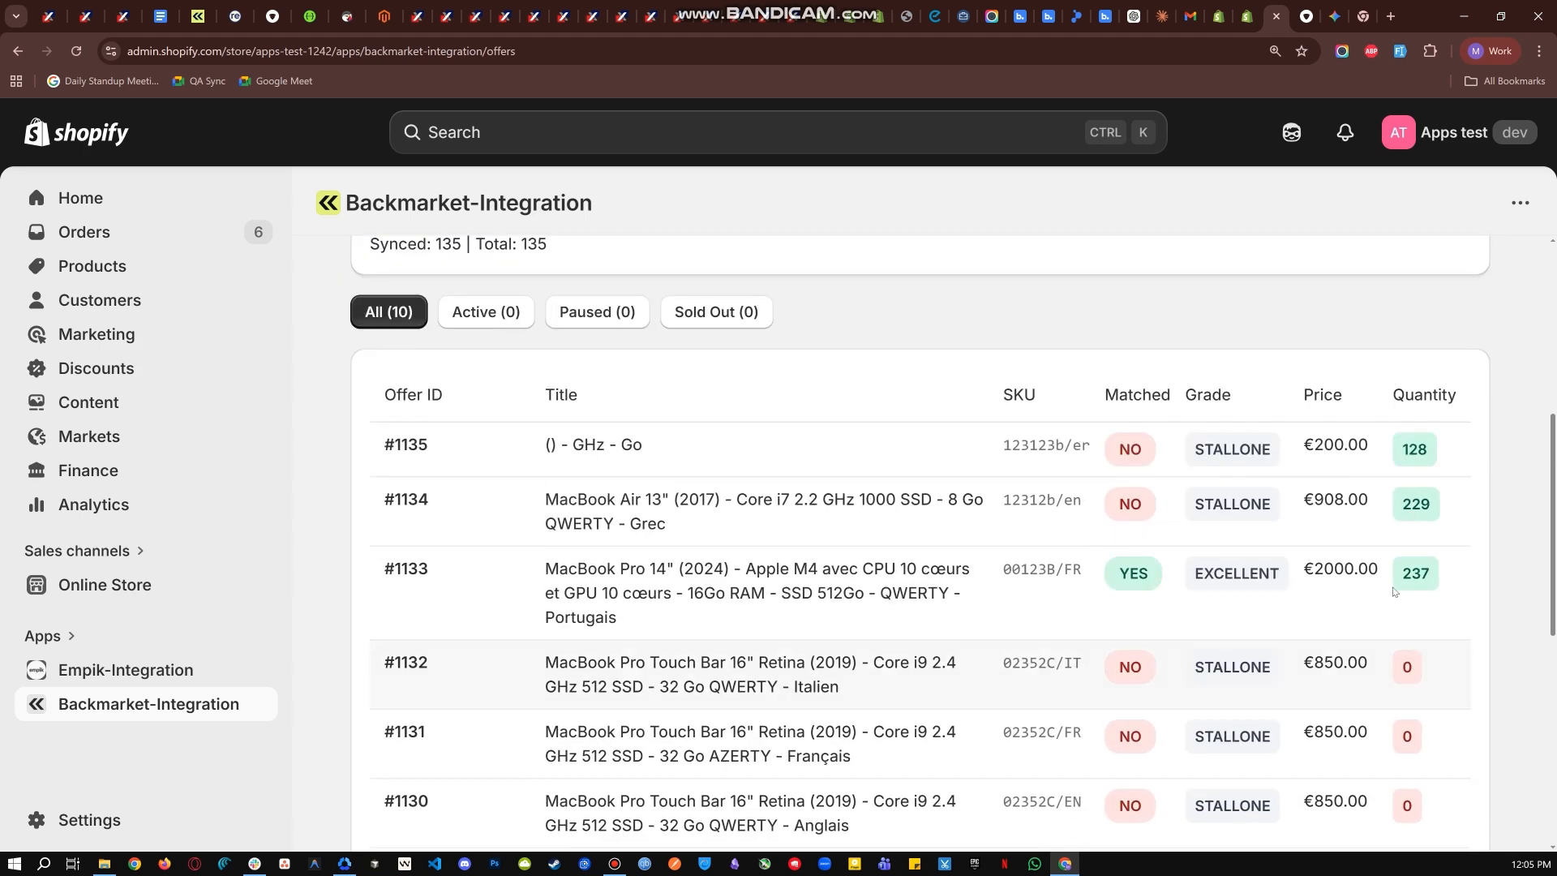
{"action": "left_click_drag", "start_coordinate": [1402, 575], "coordinate": [1440, 576]}
{"action": "left_click", "coordinate": [1442, 575]}
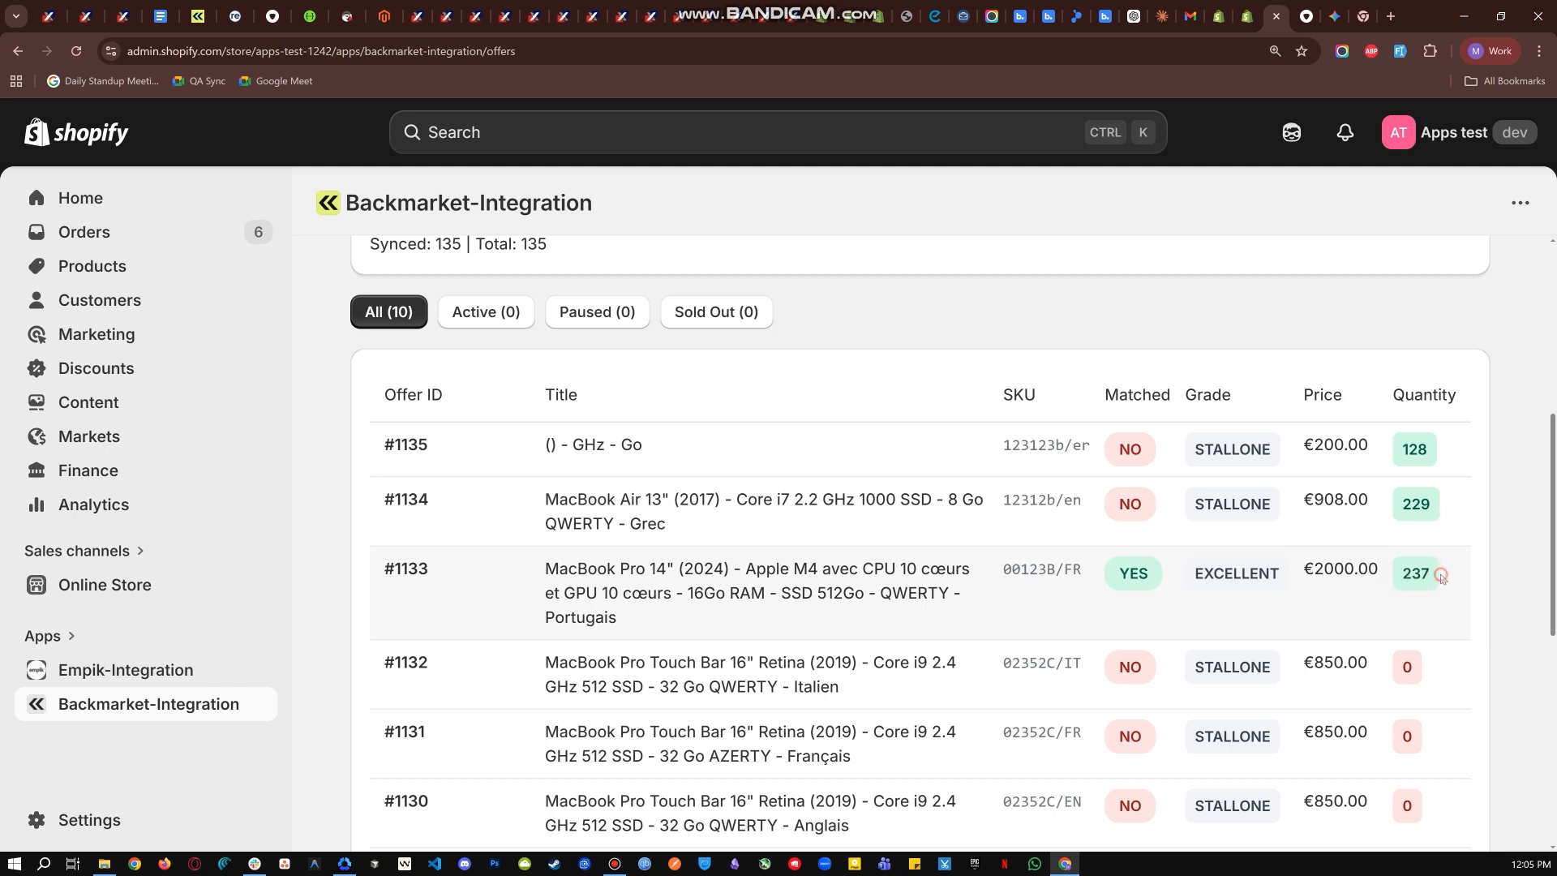
- Compare Sample Product BM's available quantity in the Shopify inventory with the quantity of Backmarket offer #1133
{"action": "left_click", "coordinate": [1250, 22]}
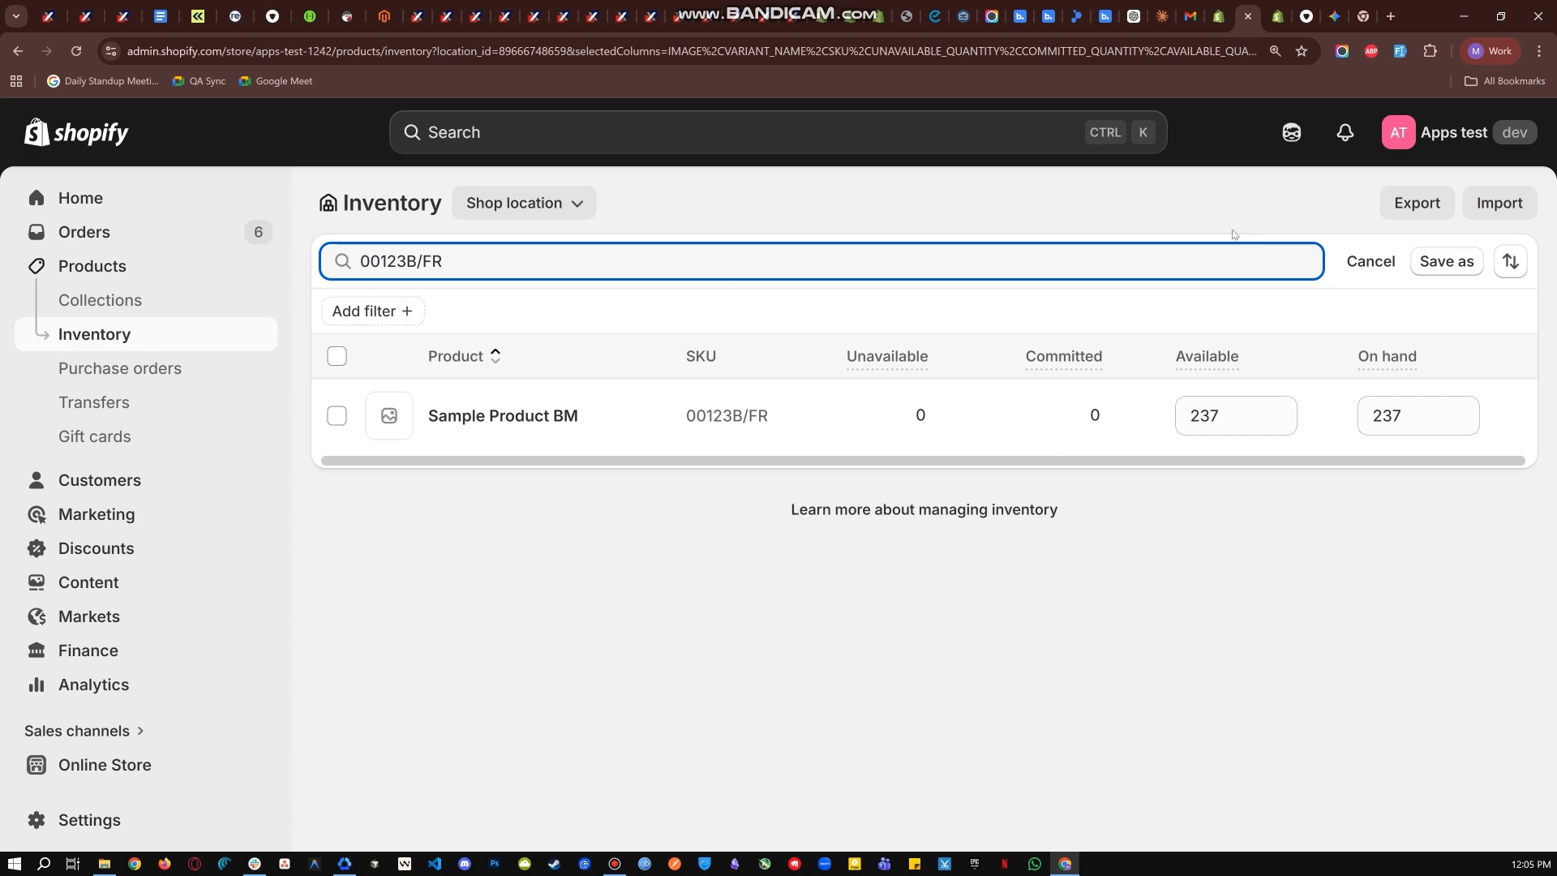
{"action": "left_click", "coordinate": [1224, 420]}
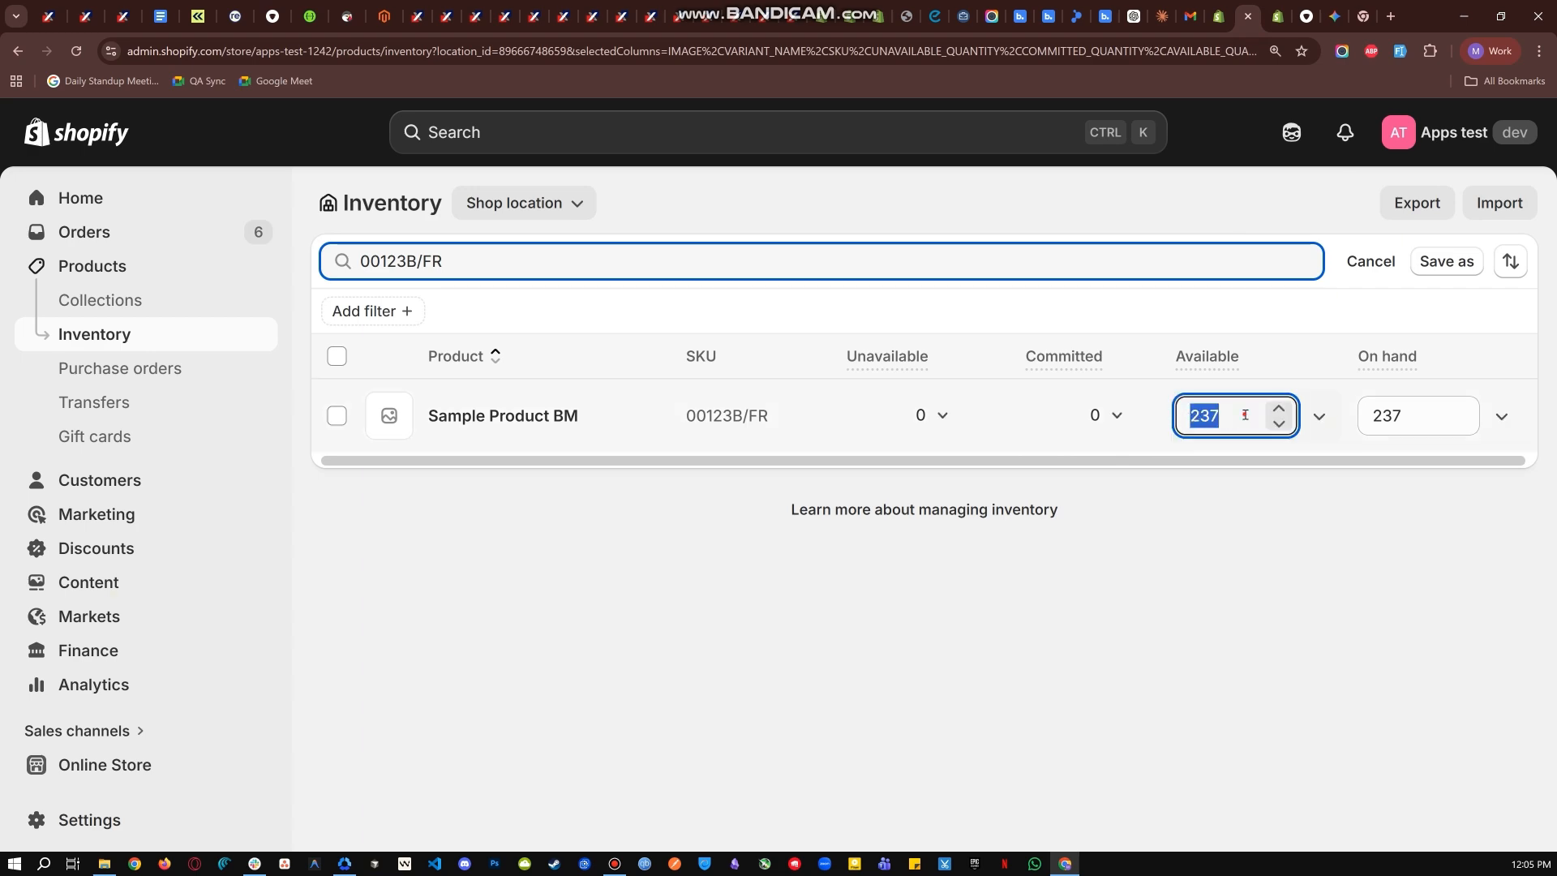
{"action": "left_click", "coordinate": [1265, 18]}
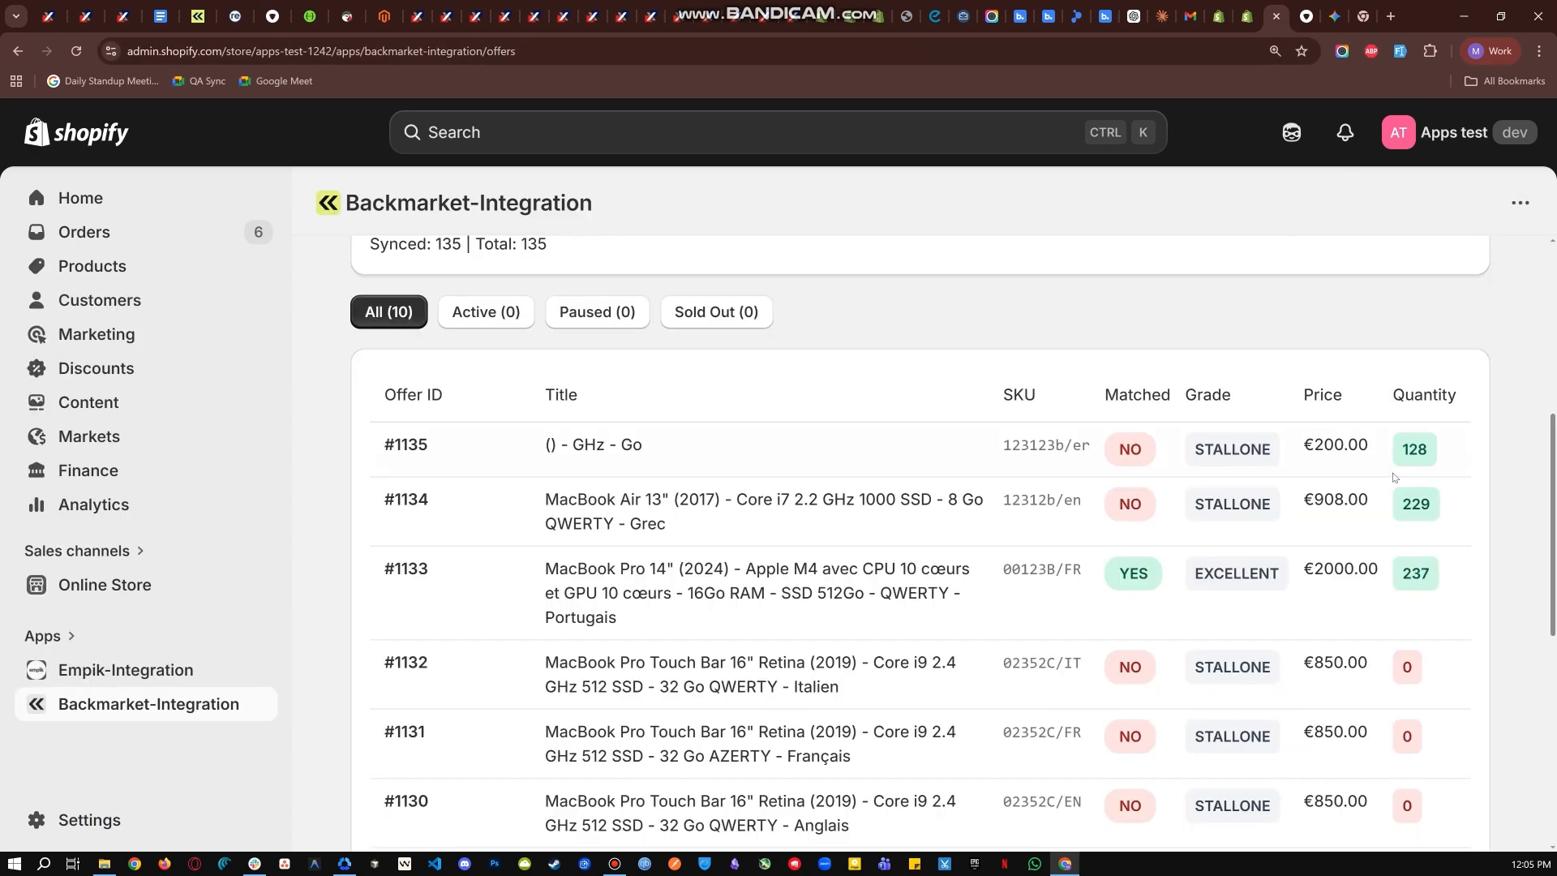
{"action": "left_click_drag", "start_coordinate": [1405, 574], "coordinate": [1440, 577]}
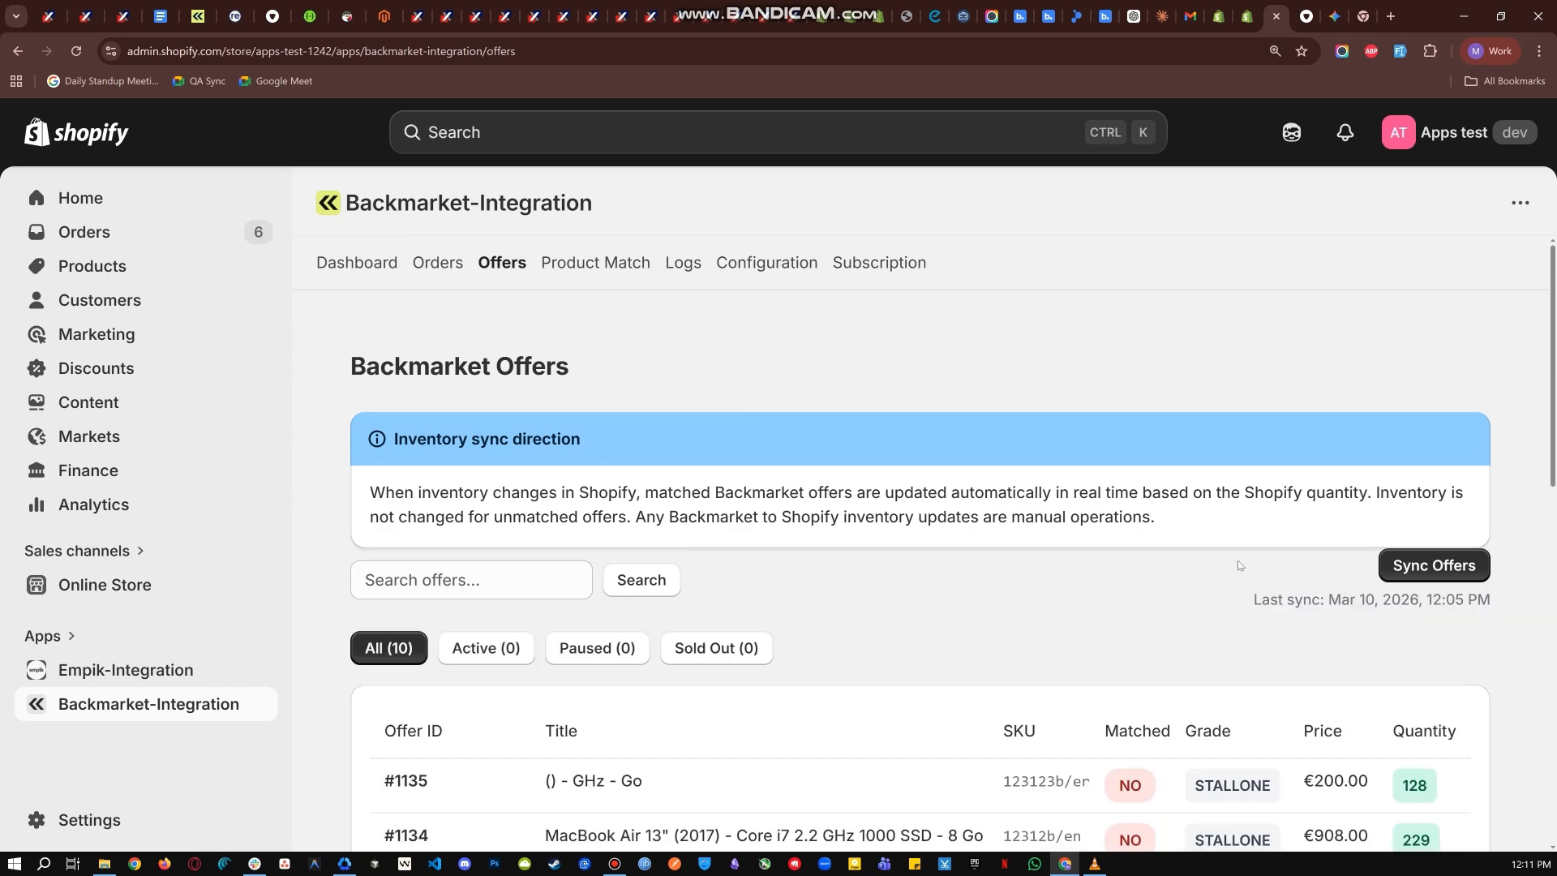
- On the Backmarket Offers page, copy the SKU of unmatched offer #1132, 02352C/IT
{"action": "scroll", "coordinate": [1245, 594], "scroll_direction": "down", "scroll_amount": 1}
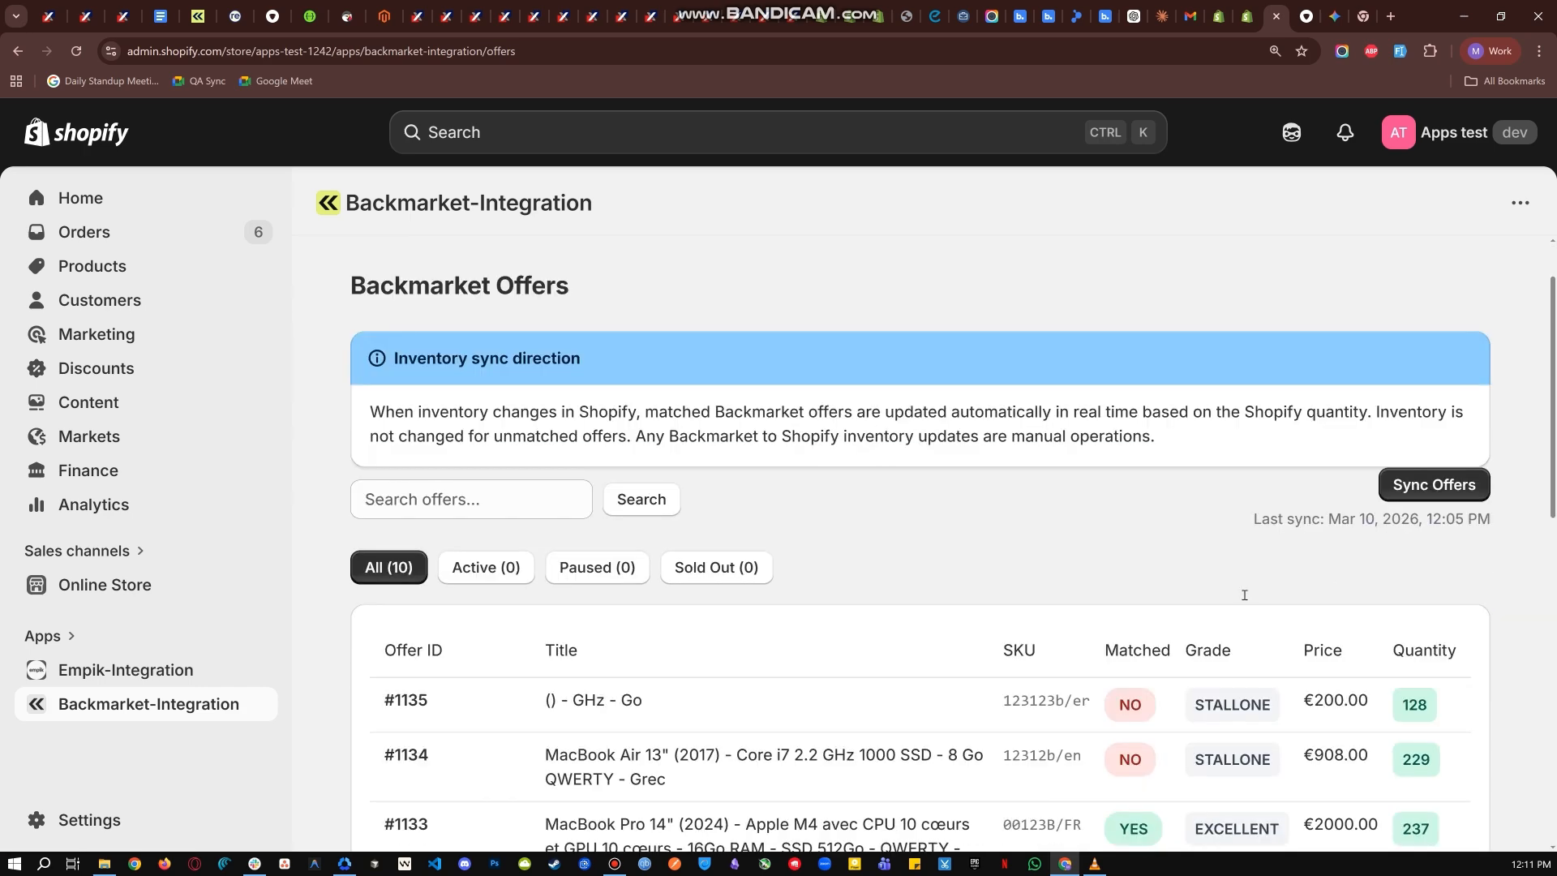
{"action": "scroll", "coordinate": [1245, 595], "scroll_direction": "down", "scroll_amount": 5}
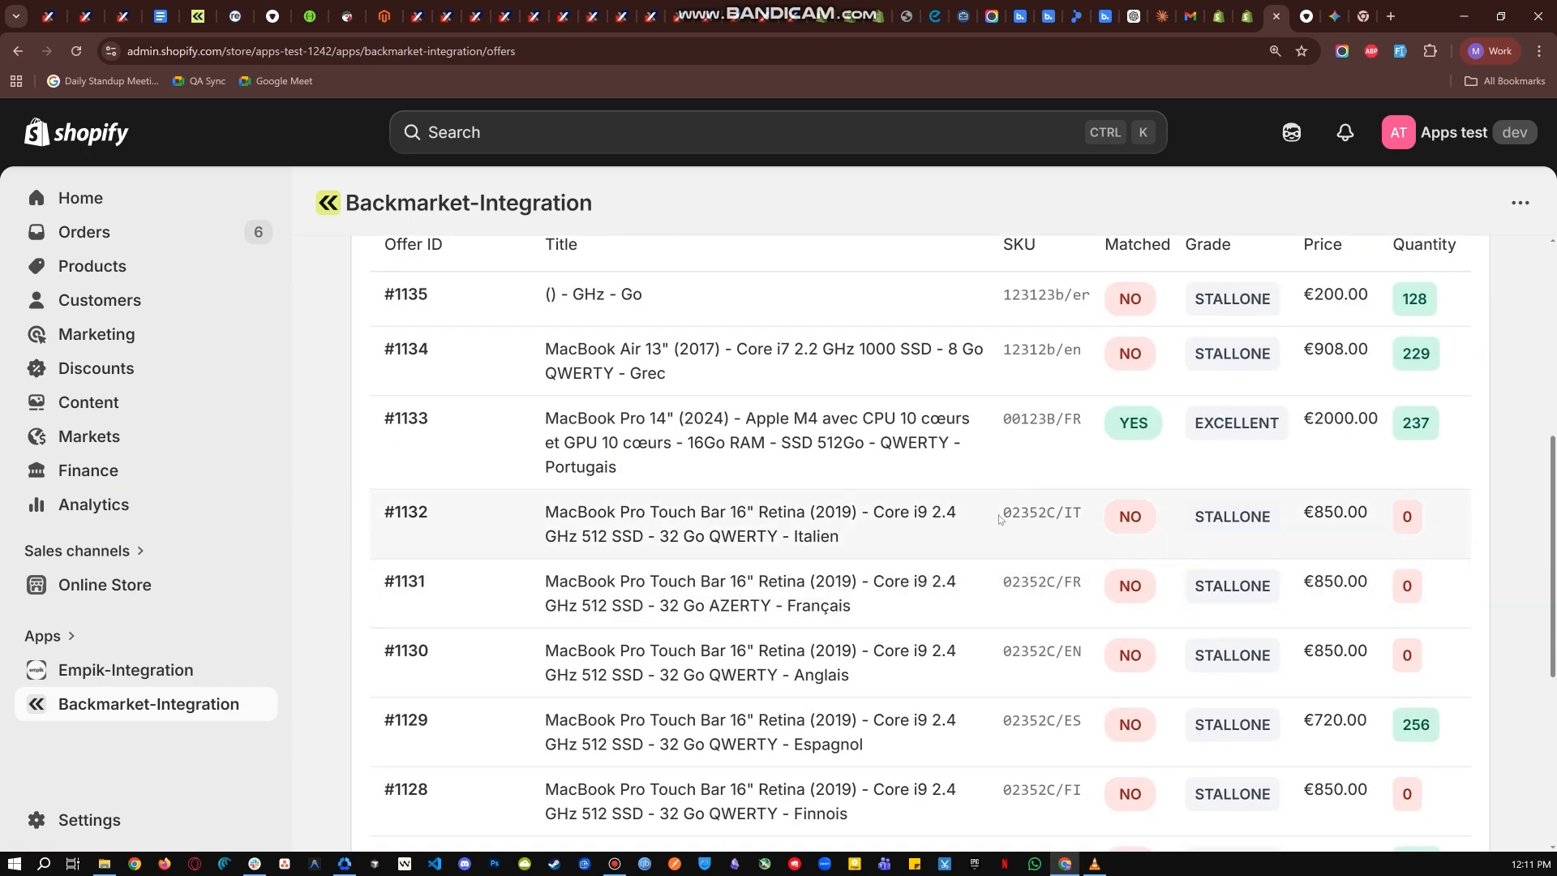
{"action": "left_click_drag", "start_coordinate": [1005, 509], "coordinate": [1091, 513]}
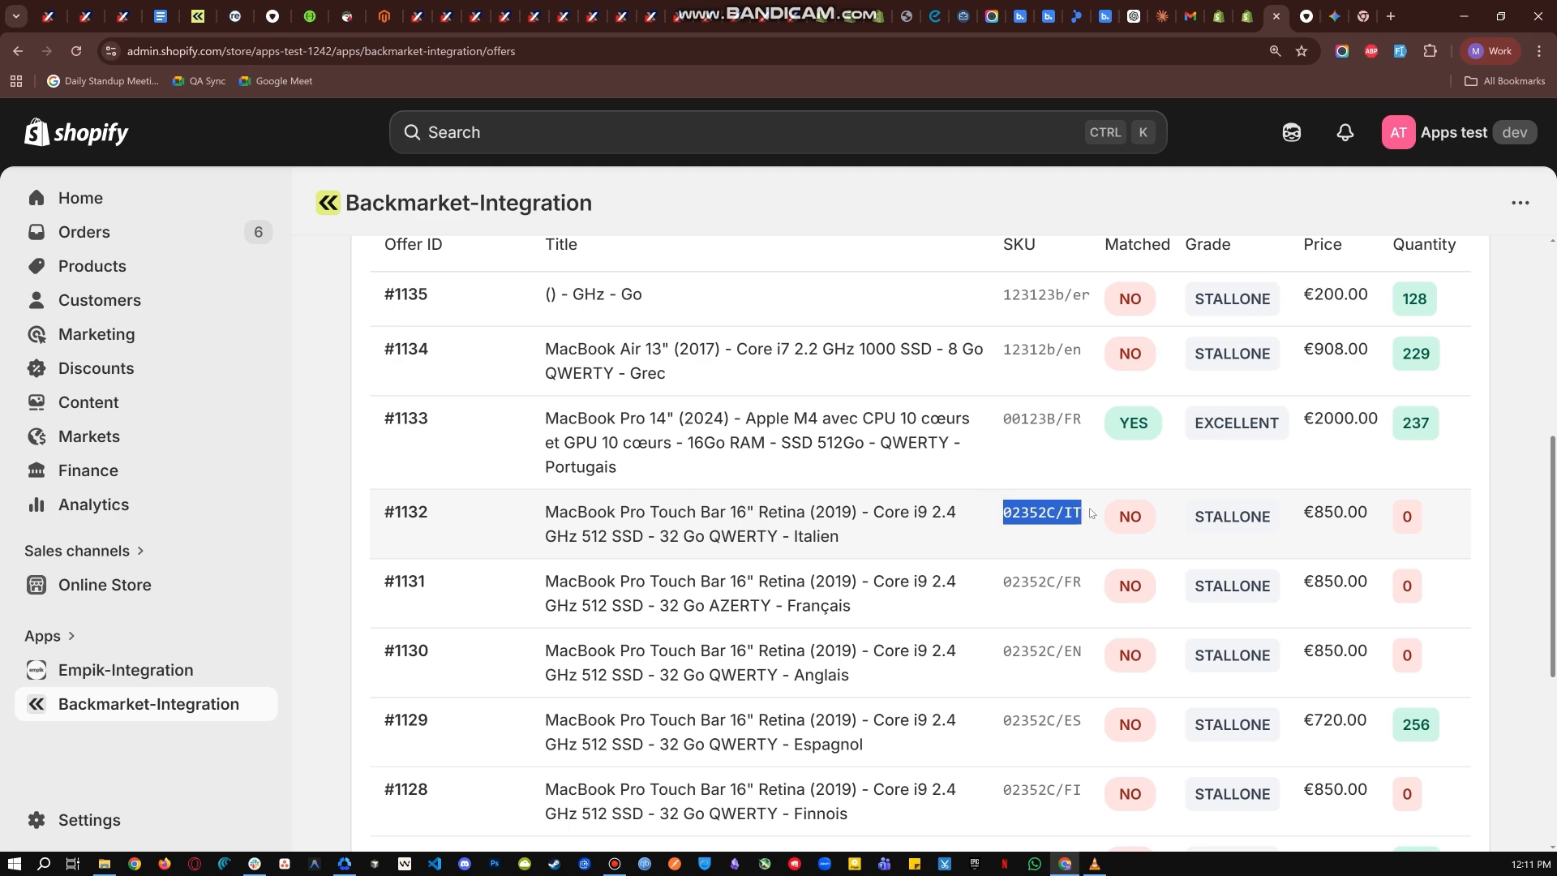
{"action": "key", "text": "ctrl+c"}
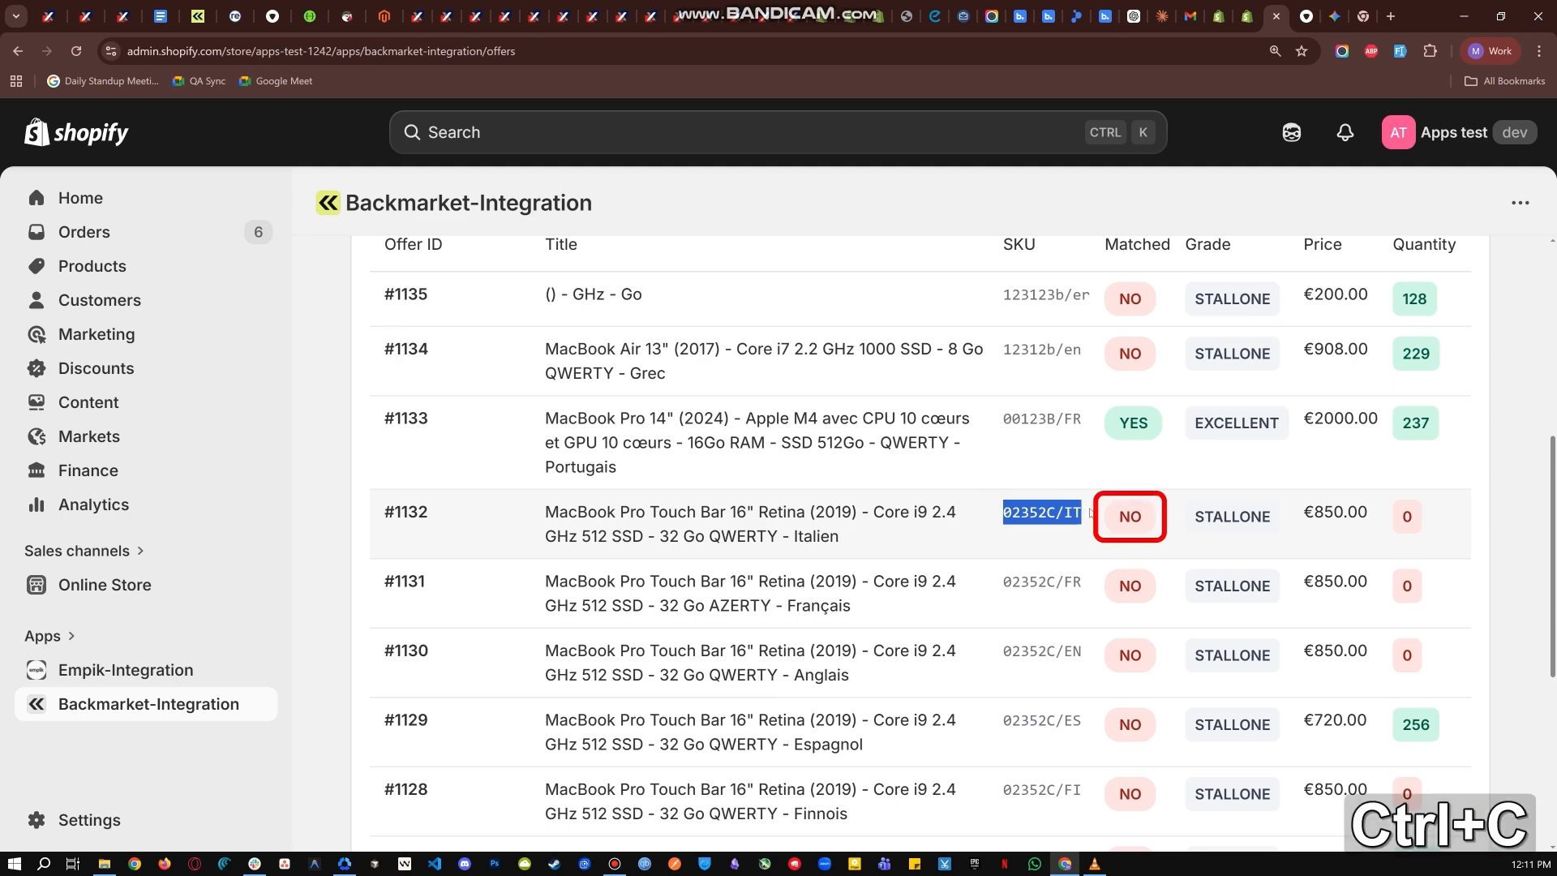
- Open the Product Match page of Backmarket-Integration and start a new match
{"action": "scroll", "coordinate": [1086, 513], "scroll_direction": "up", "scroll_amount": 6}
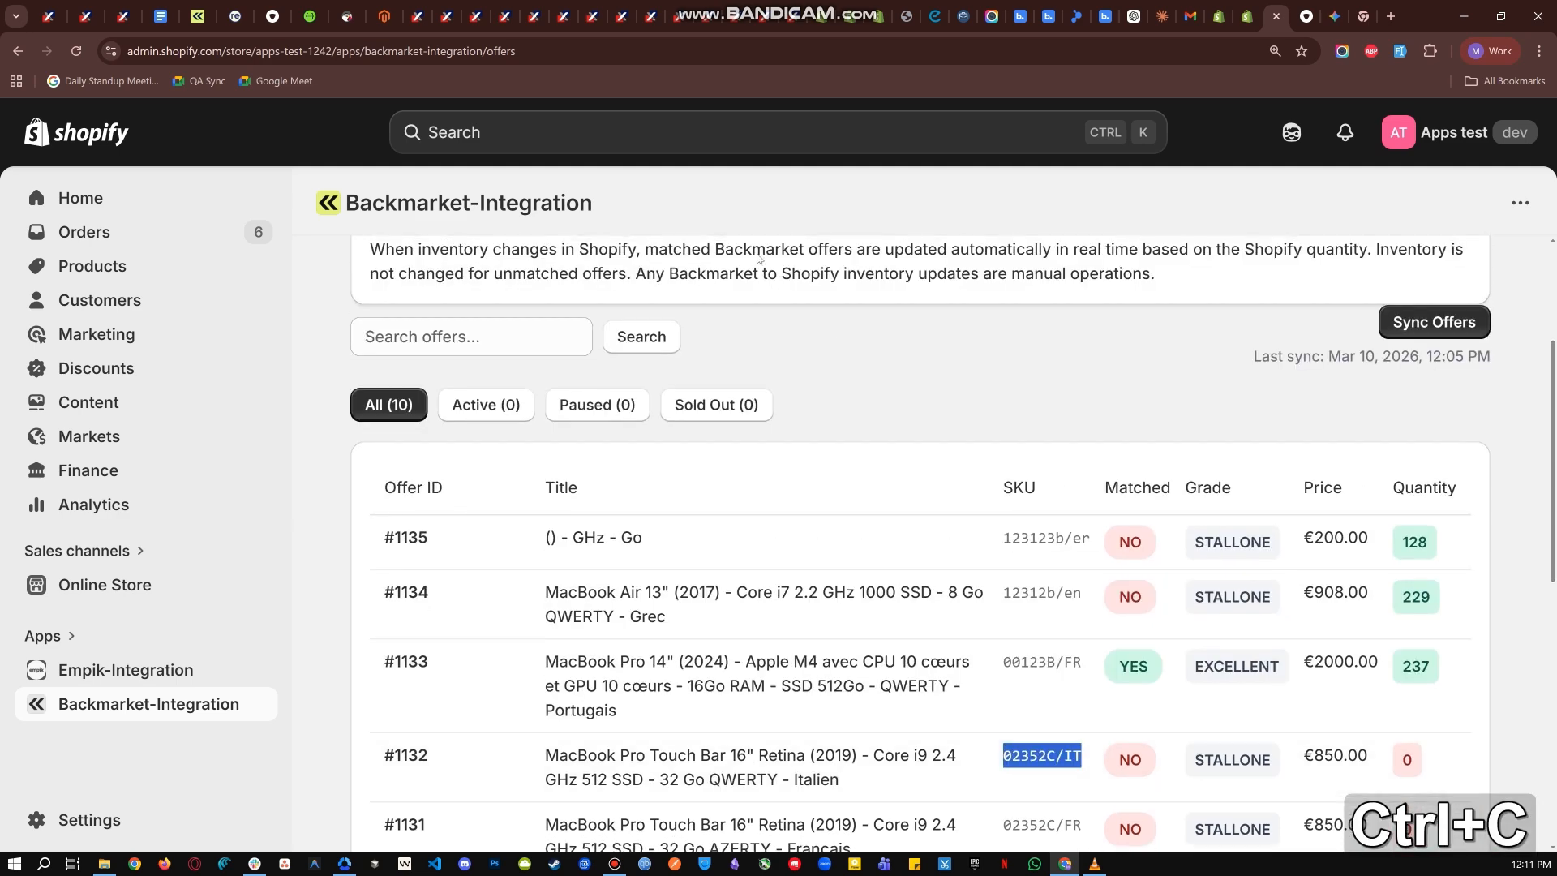
{"action": "left_click", "coordinate": [621, 261]}
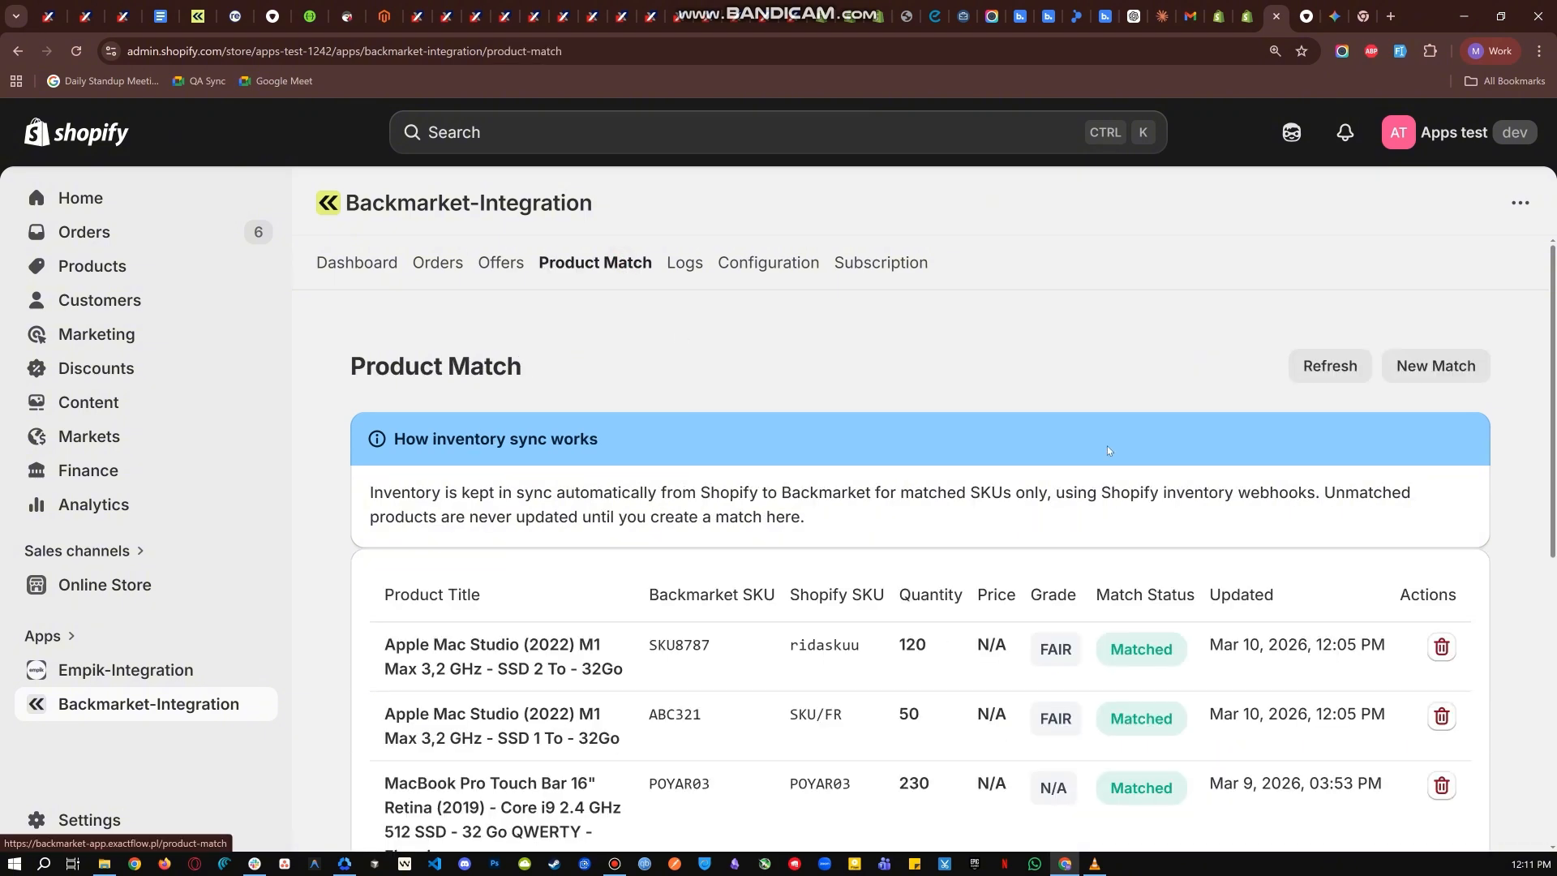
{"action": "left_click", "coordinate": [1417, 366]}
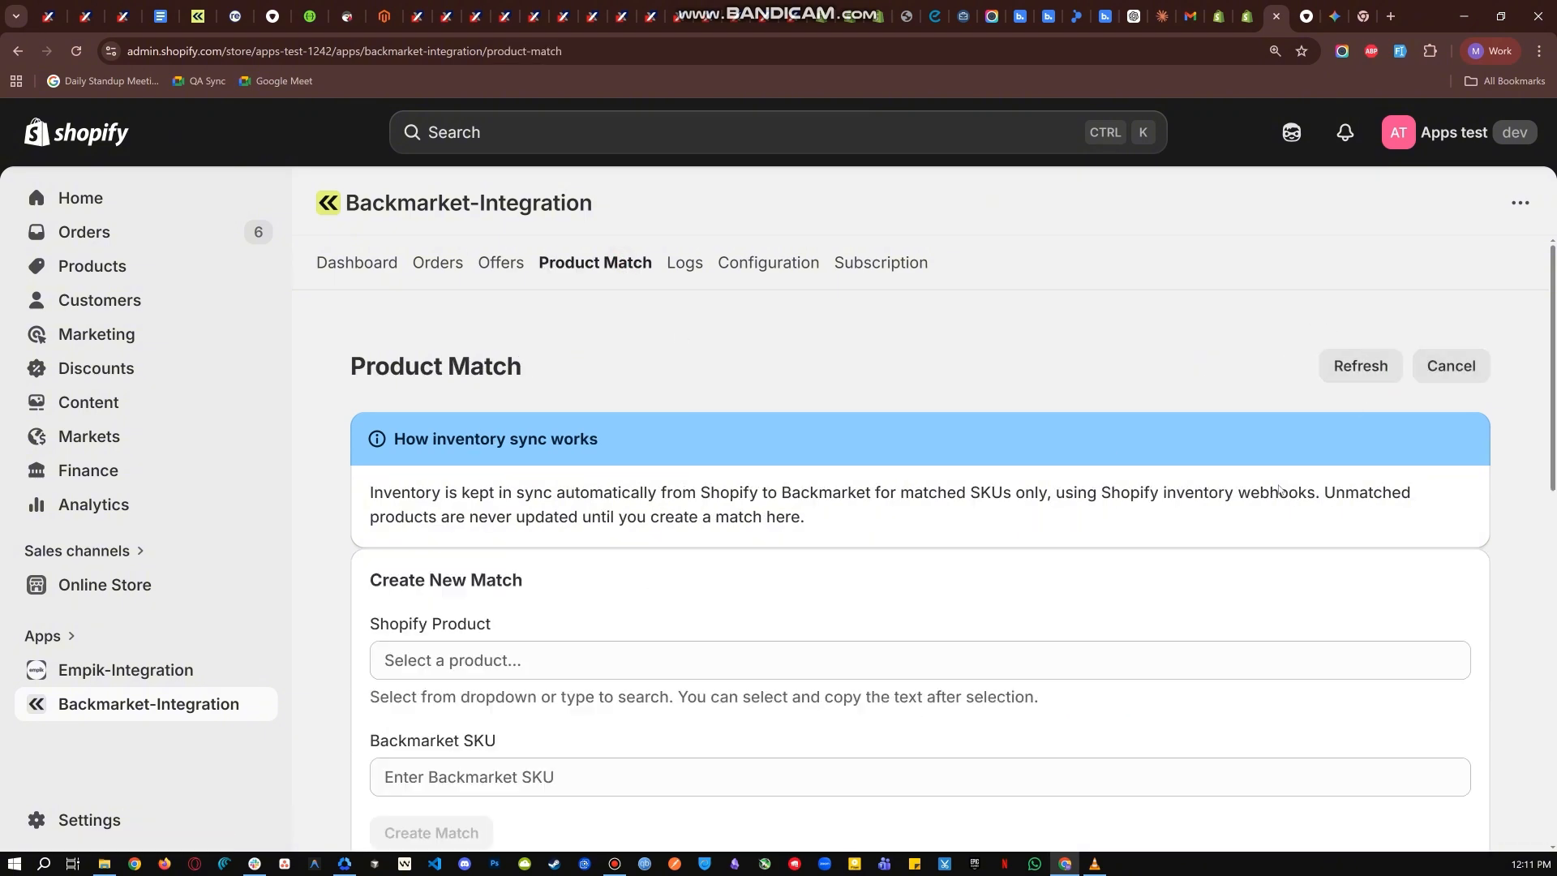
{"action": "scroll", "coordinate": [934, 456], "scroll_direction": "down", "scroll_amount": 2}
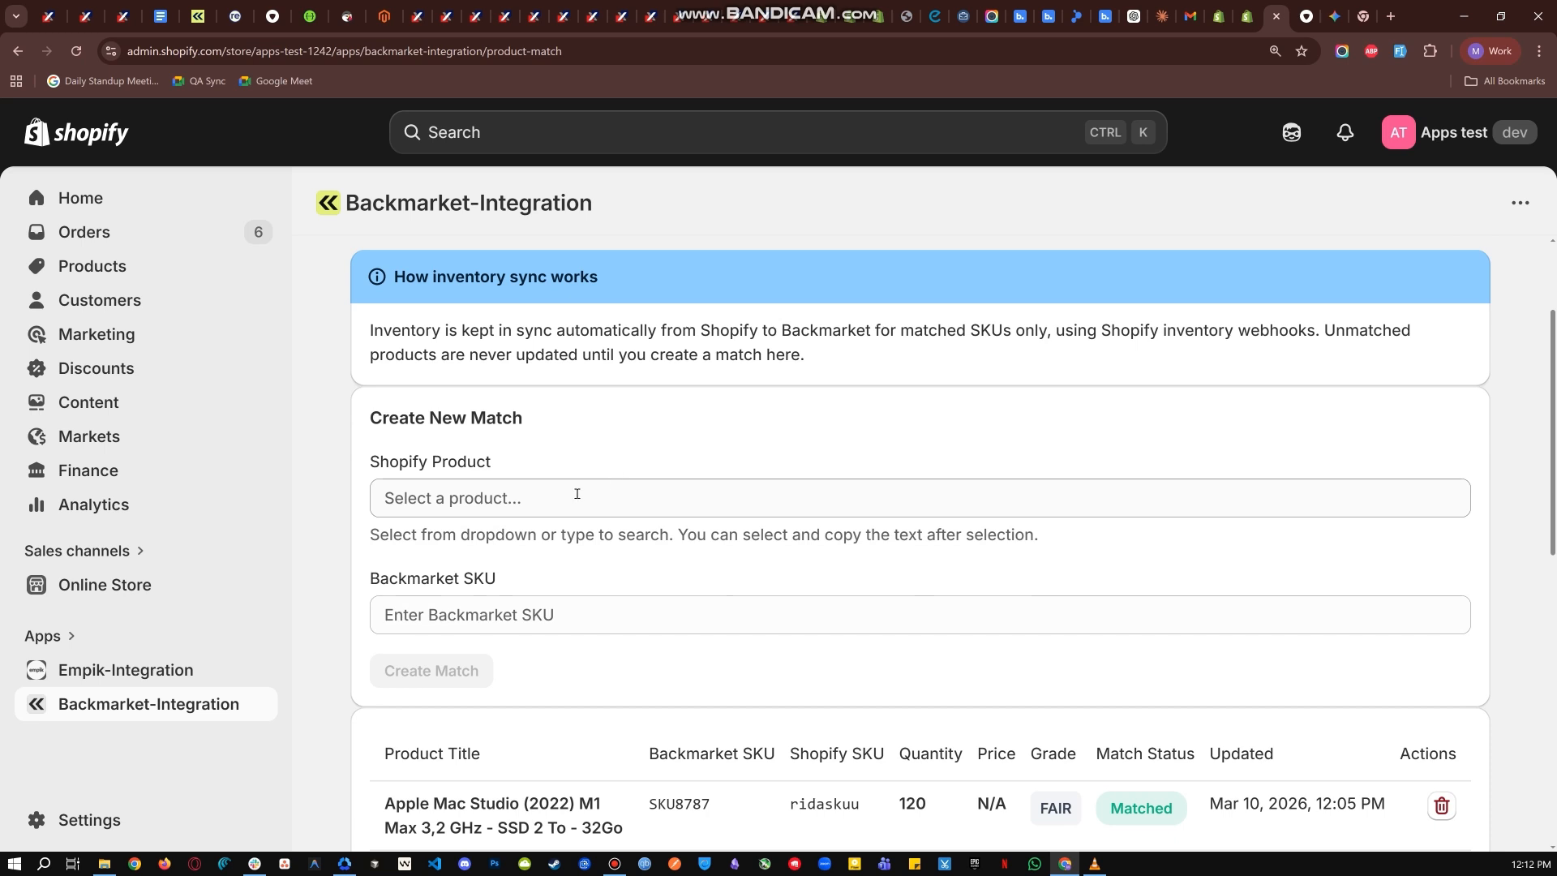
- Choose The Complete Snowboard as the Shopify product for the match and list its variants
{"action": "left_click", "coordinate": [577, 494]}
{"action": "scroll", "coordinate": [749, 484], "scroll_direction": "down", "scroll_amount": 1}
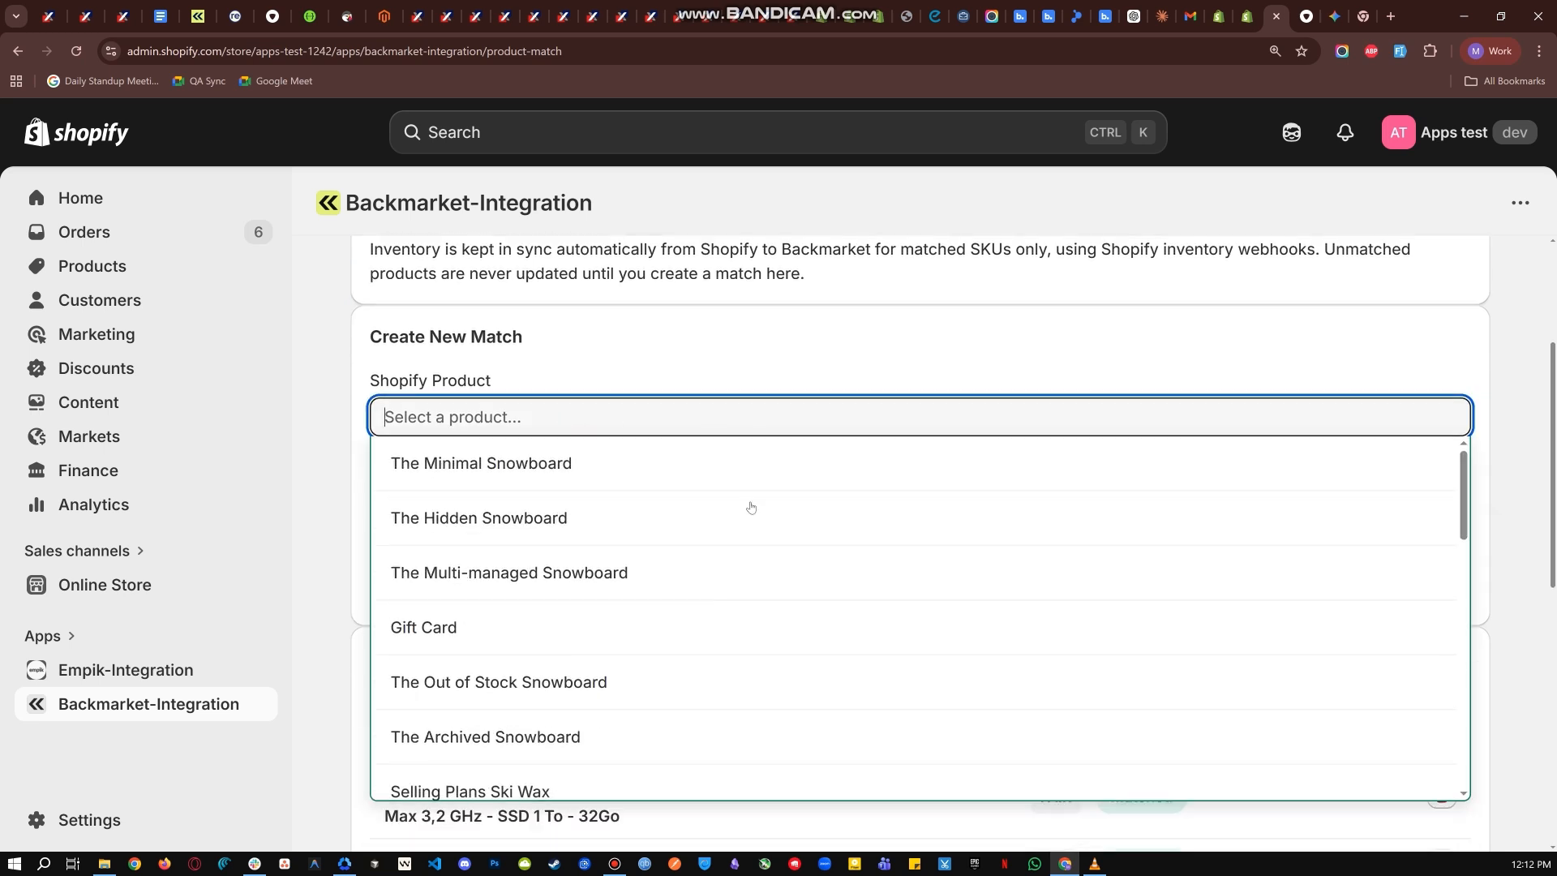
{"action": "scroll", "coordinate": [747, 508], "scroll_direction": "down", "scroll_amount": 5}
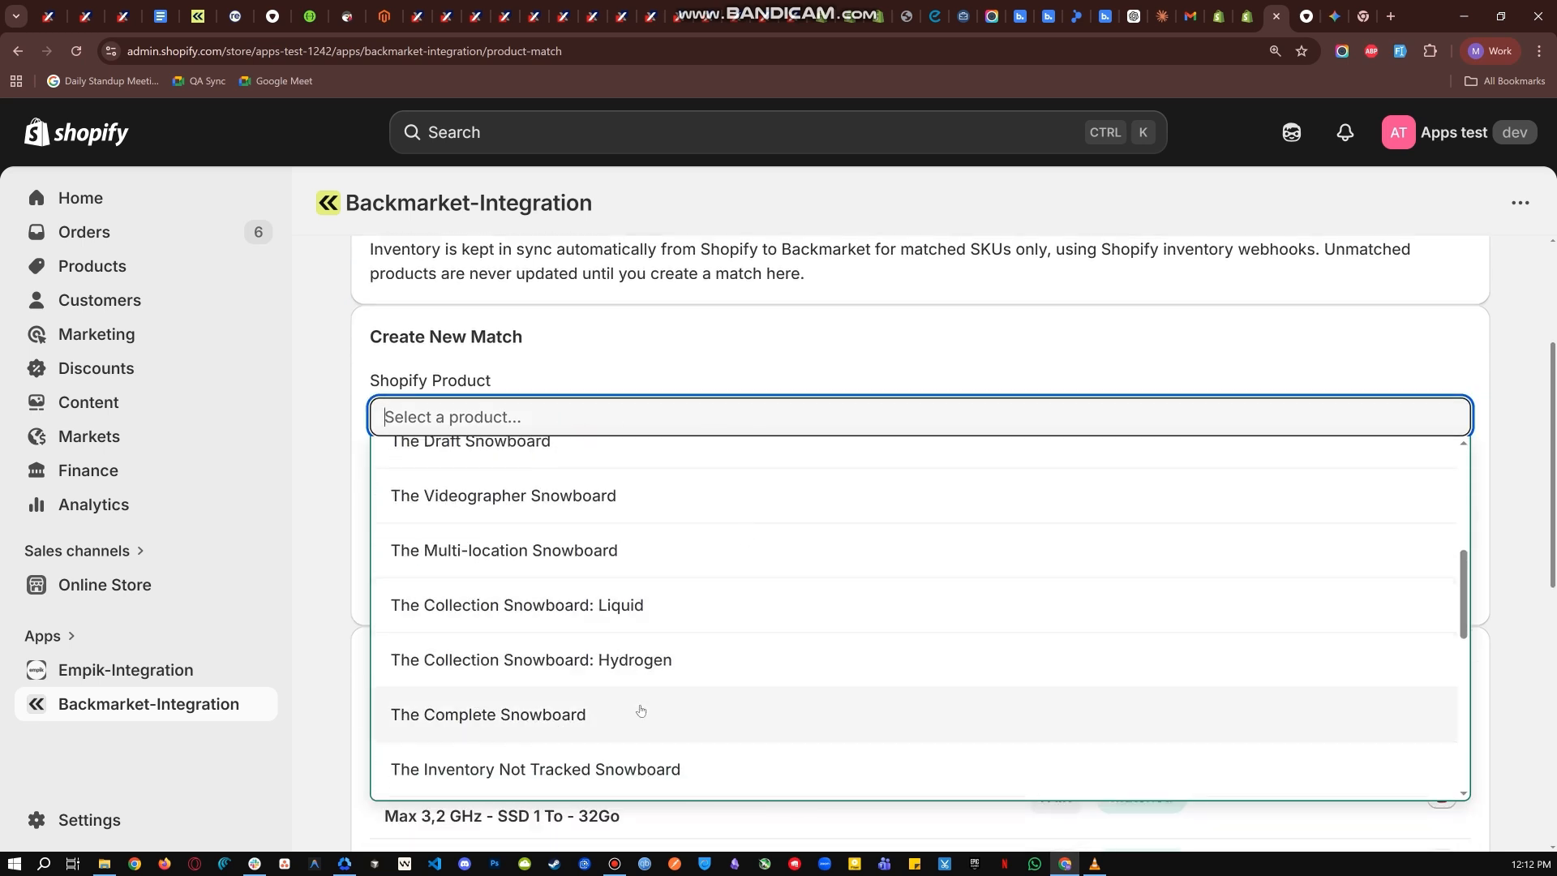
{"action": "left_click", "coordinate": [640, 710]}
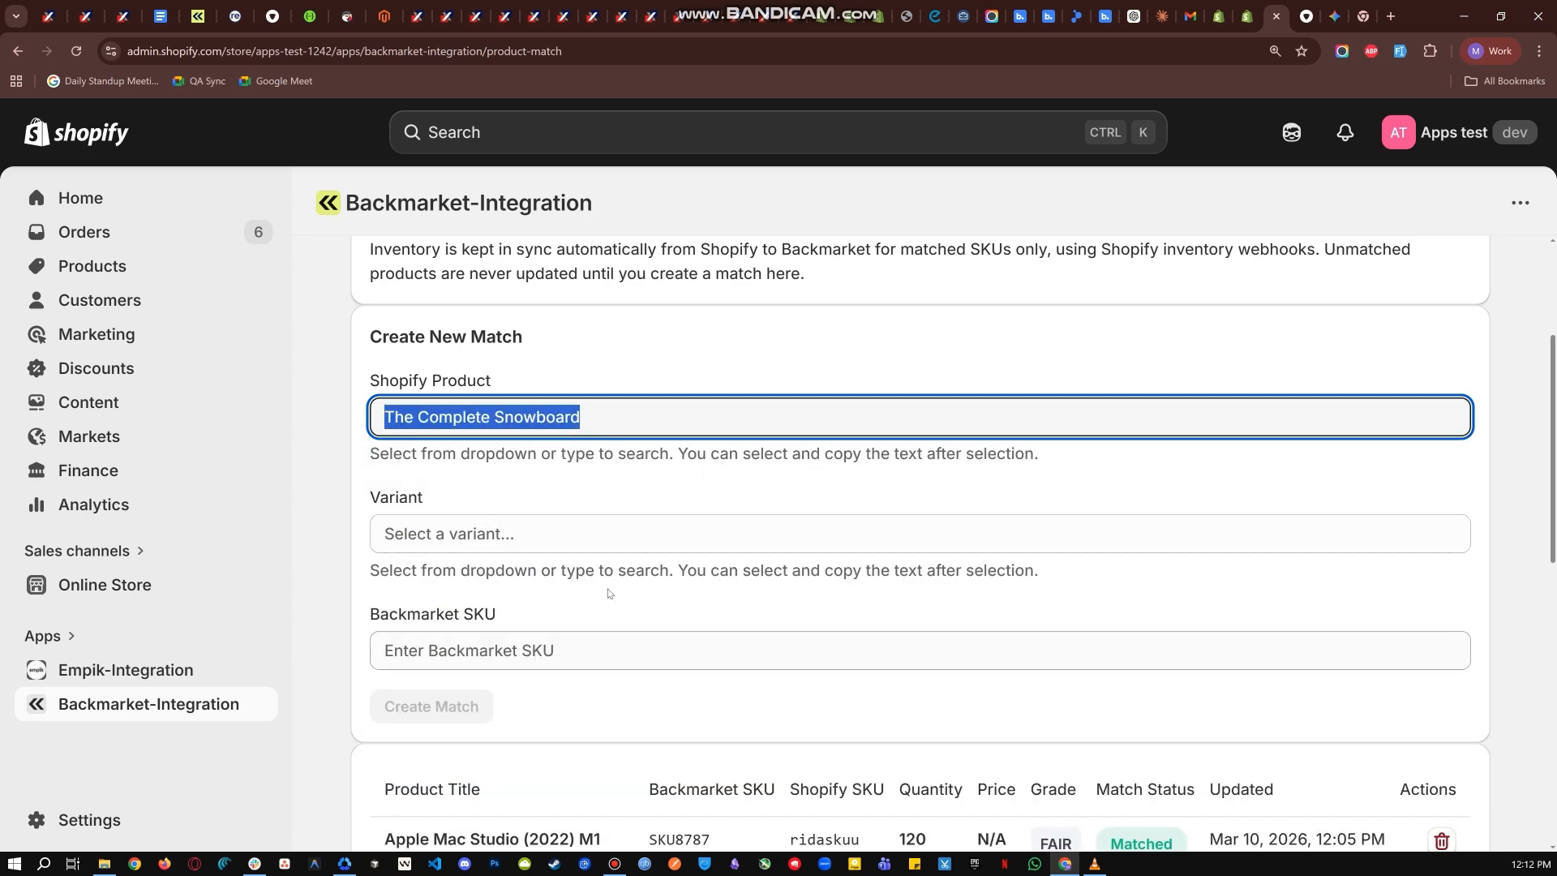
{"action": "left_click", "coordinate": [536, 533]}
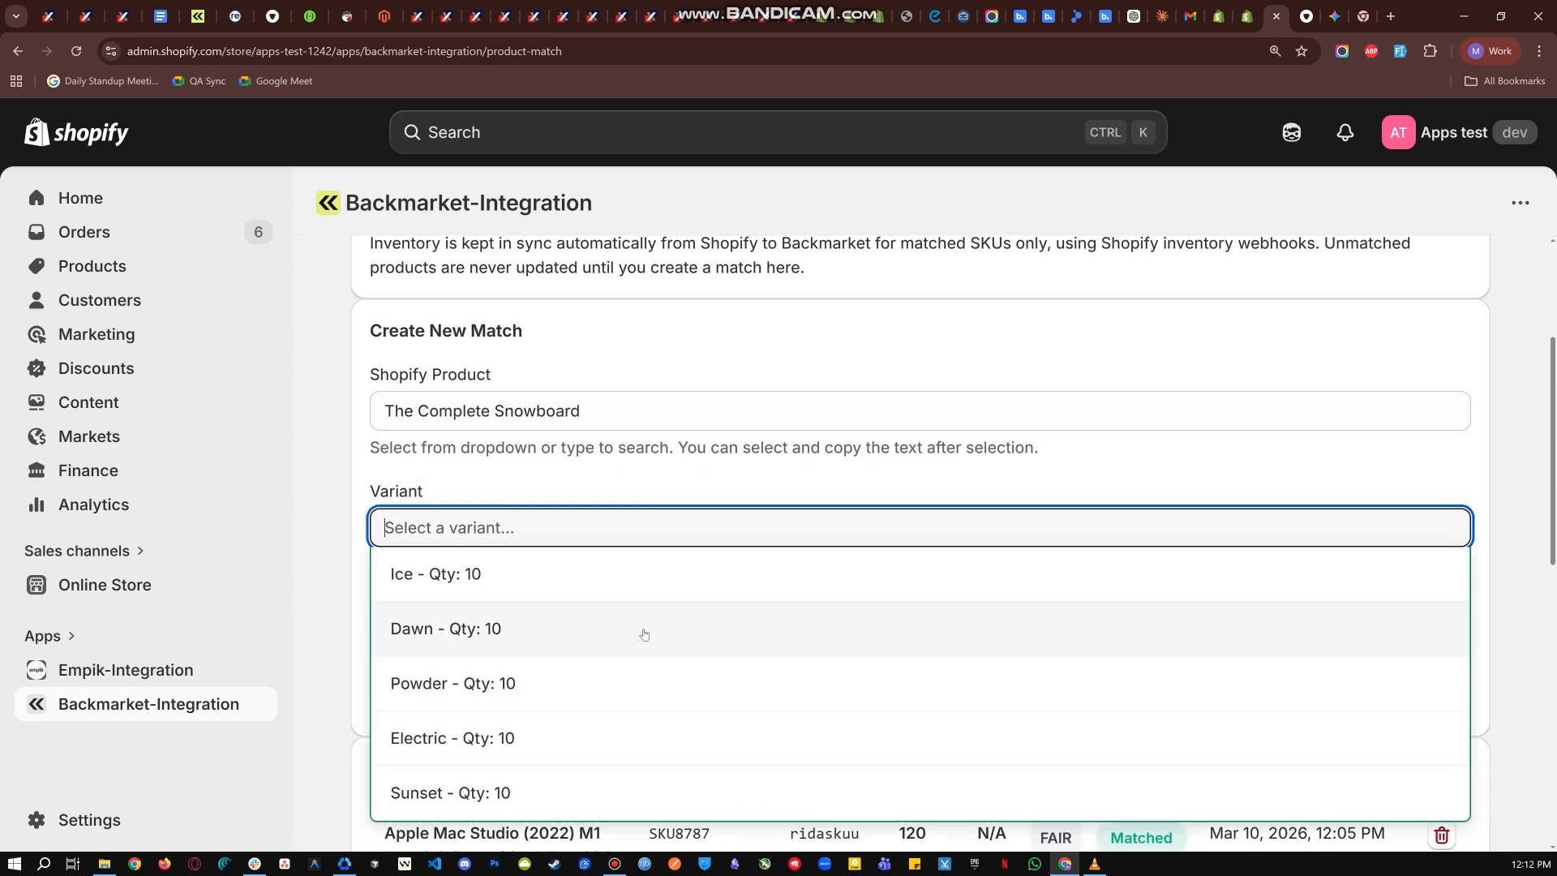
- Create a match between Sample Test Product's default variant (02595A/FR) and Backmarket SKU 02352C/IT
{"action": "scroll", "coordinate": [643, 632], "scroll_direction": "down", "scroll_amount": 2}
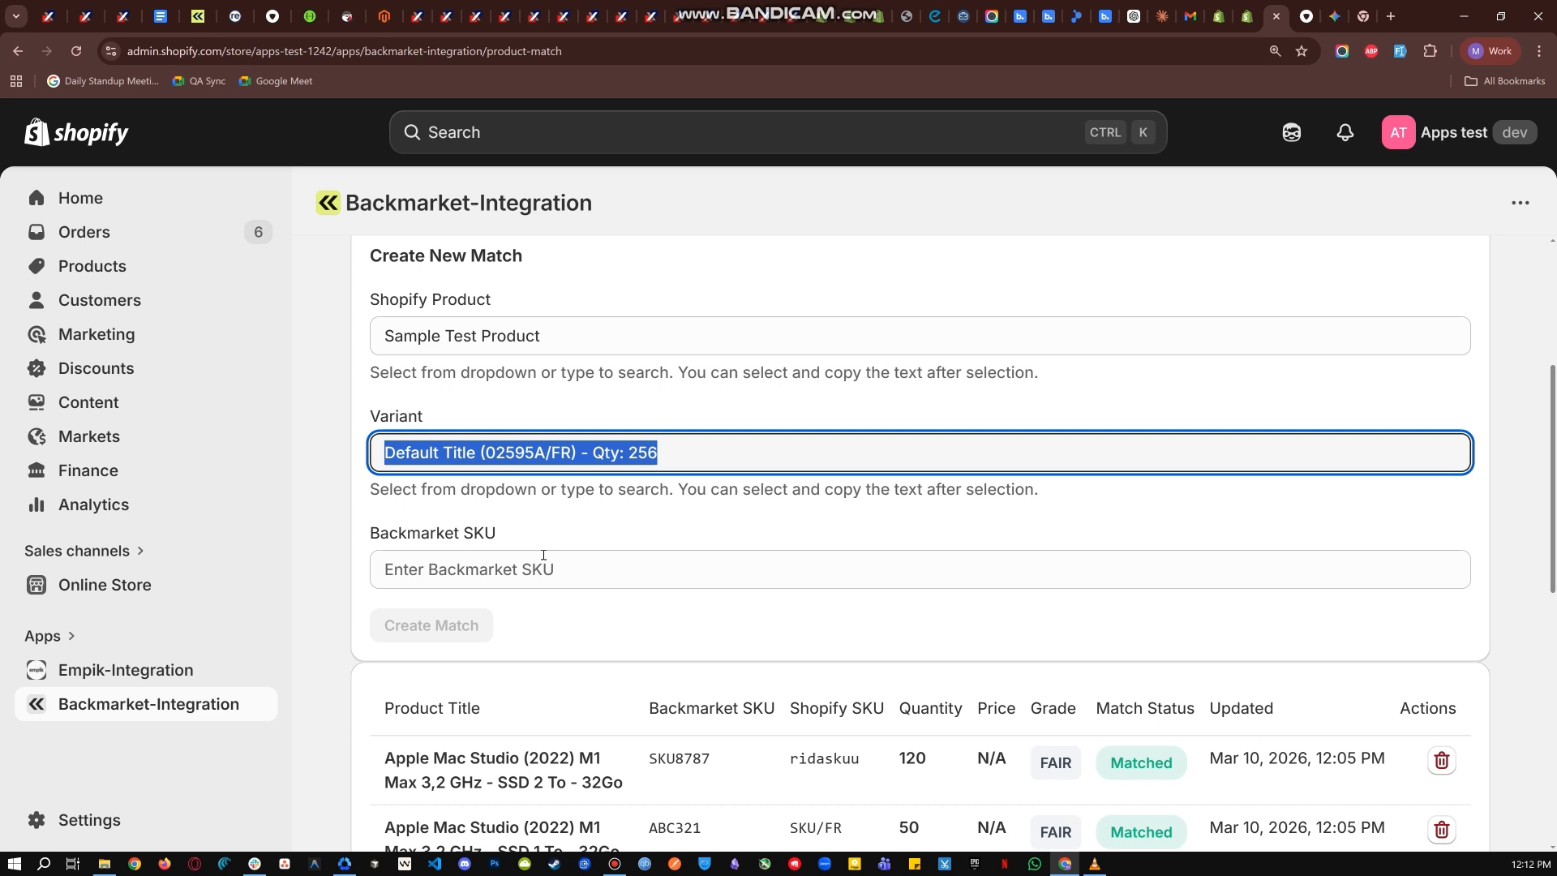
{"action": "left_click", "coordinate": [543, 558]}
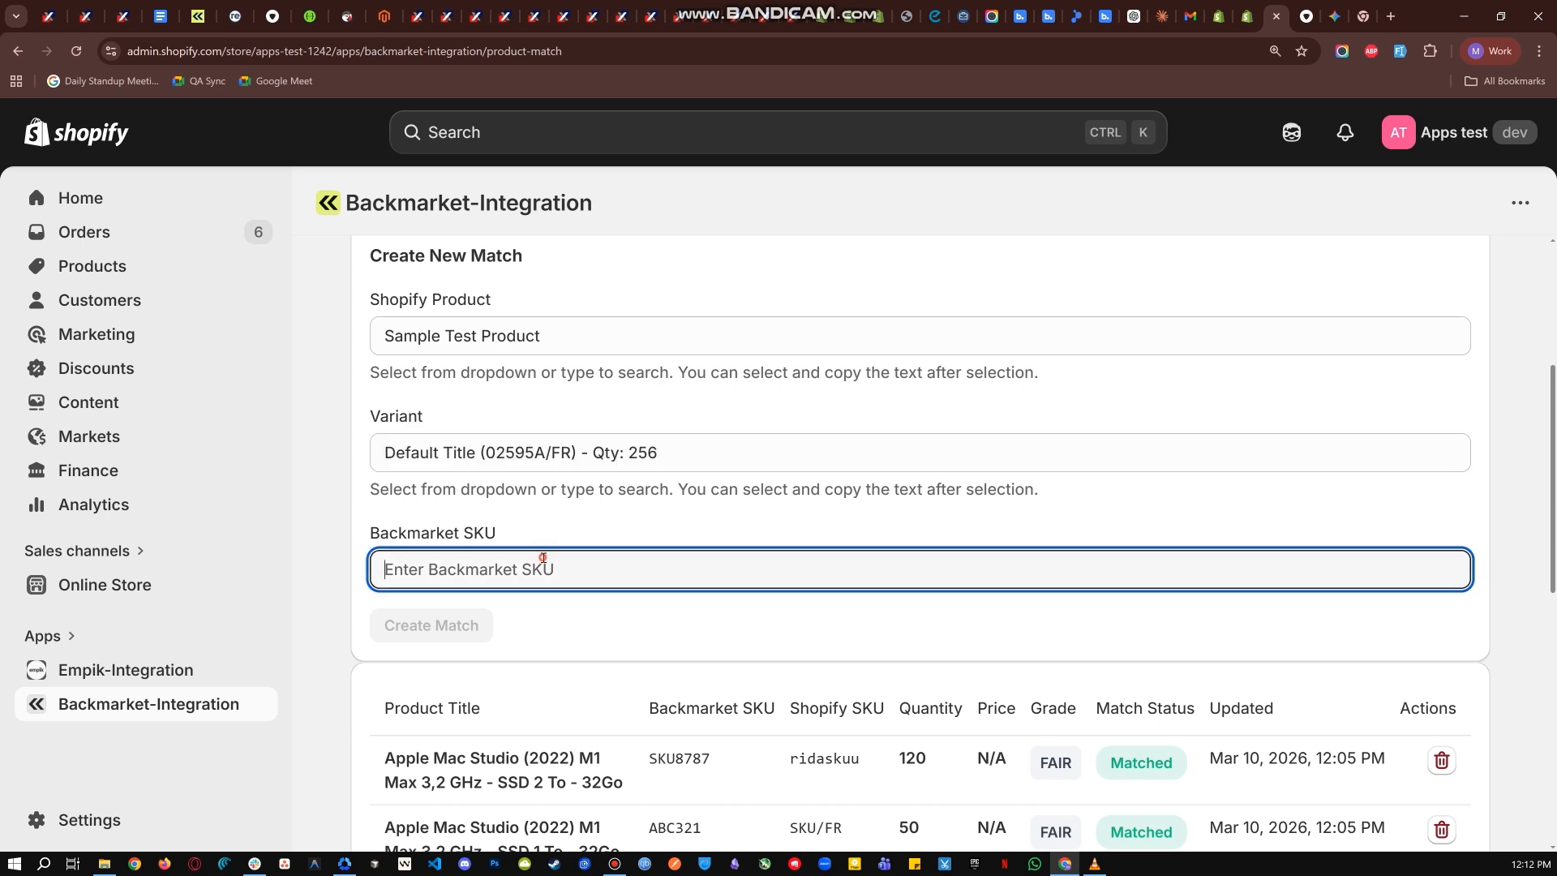
{"action": "key", "text": "ctrl"}
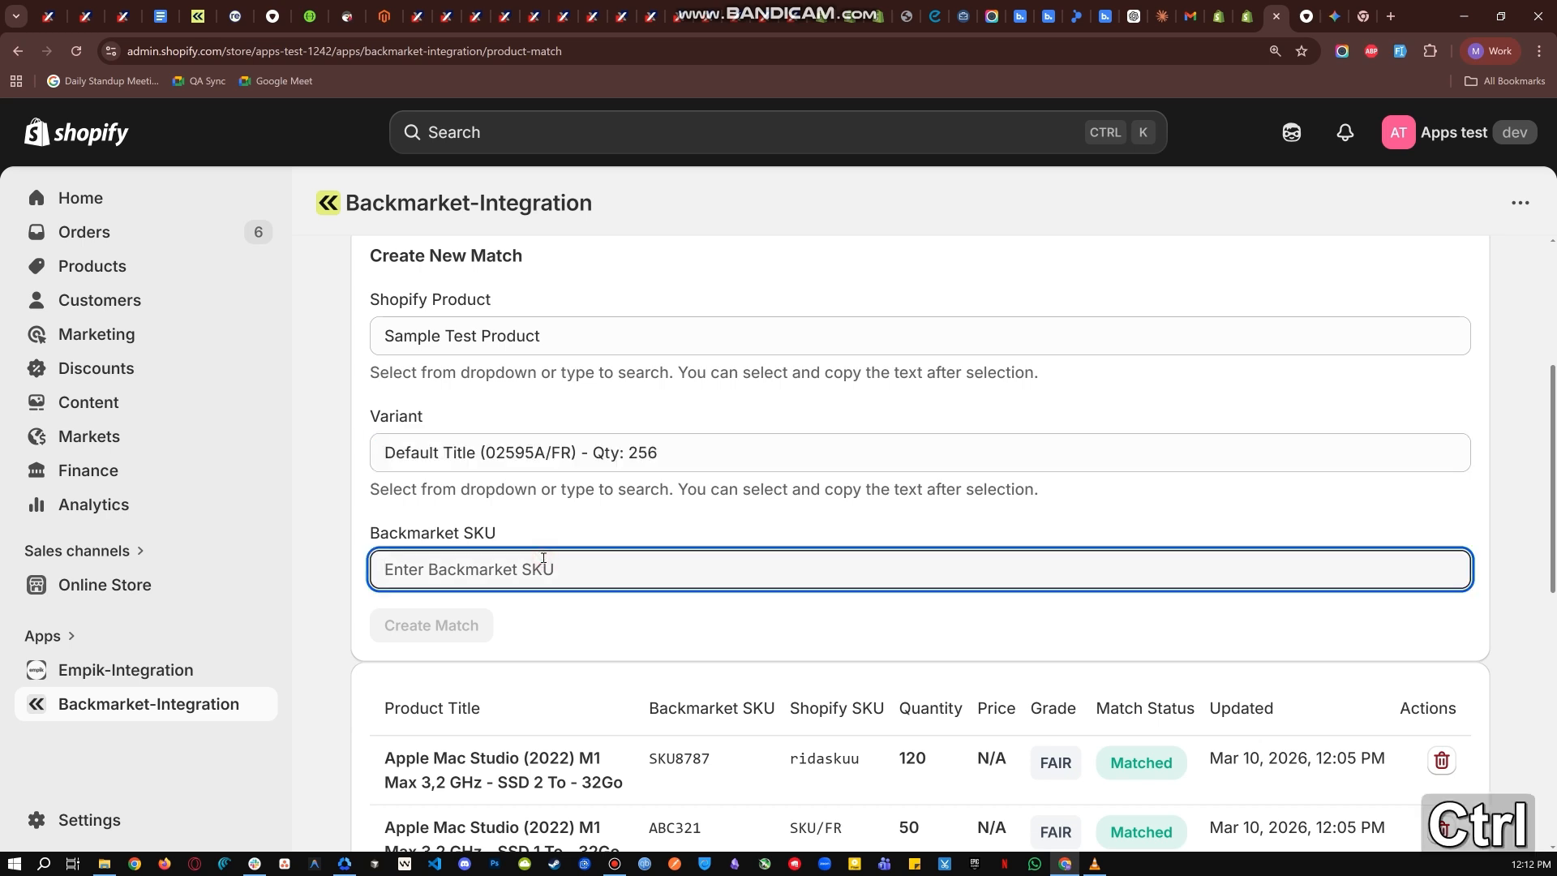
{"action": "key", "text": "ctrl+v"}
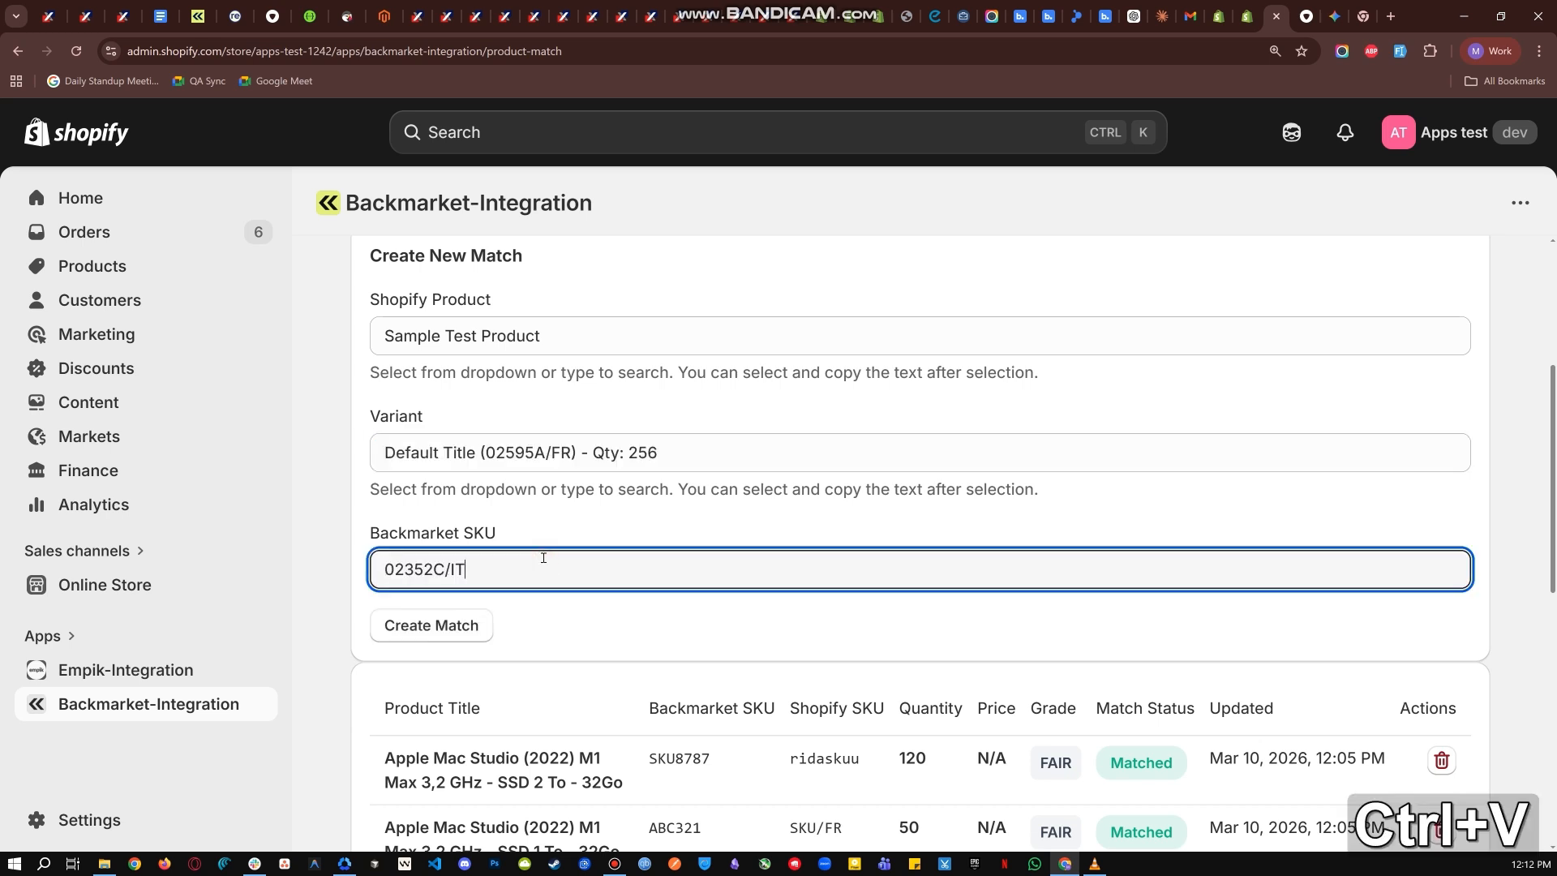
{"action": "left_click", "coordinate": [386, 570]}
{"action": "key", "text": "BackSpace"}
{"action": "left_click", "coordinate": [587, 602]}
{"action": "left_click", "coordinate": [451, 631]}
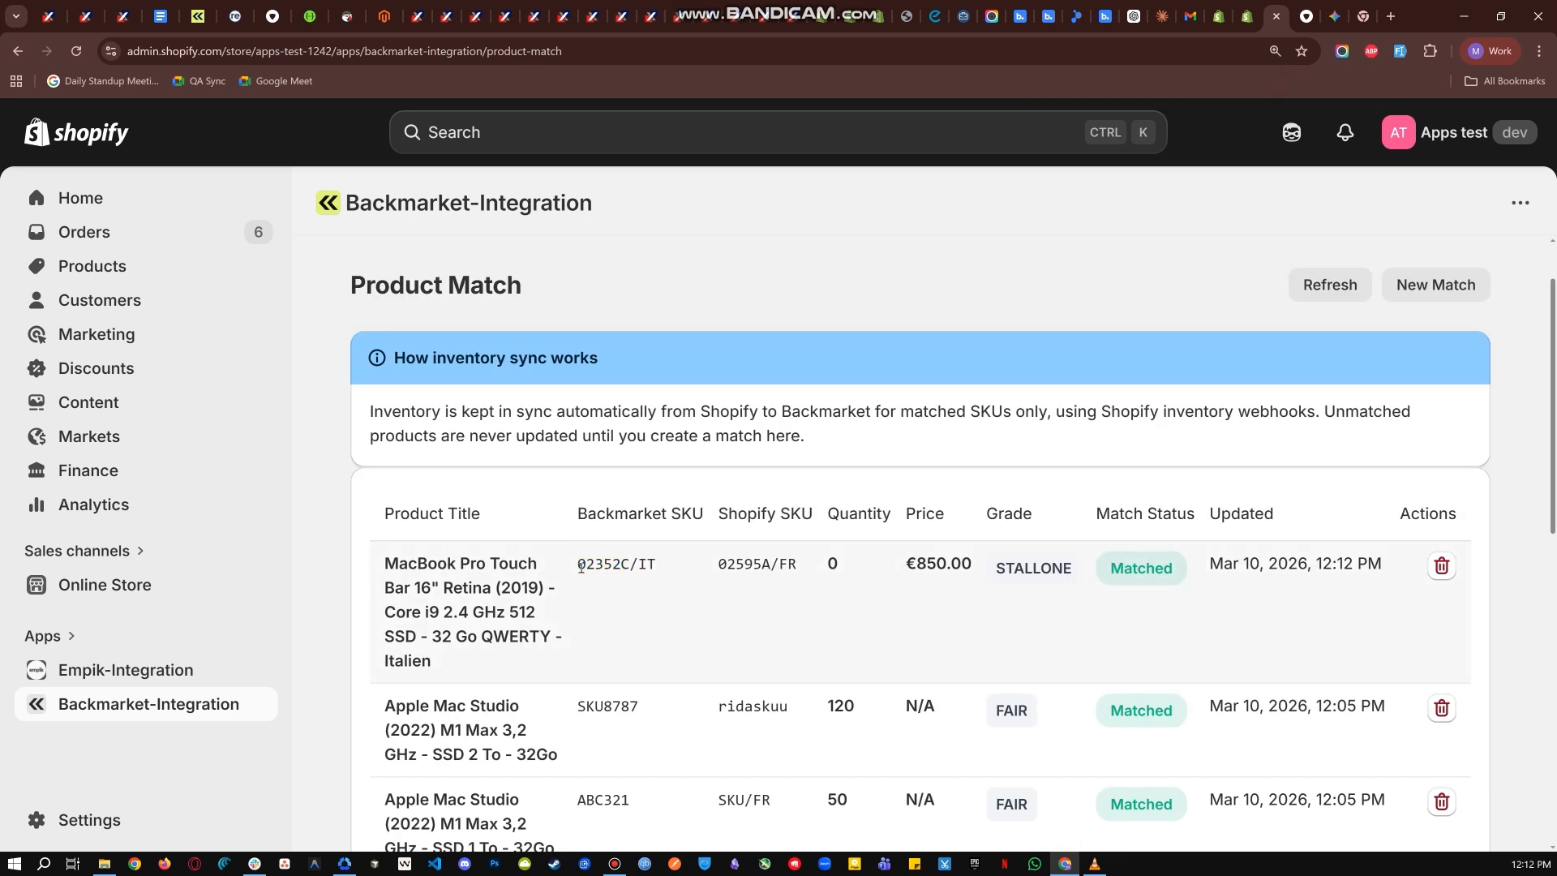
- Check the Backmarket SKU and Shopify SKU of the newly created match in the Product Match table
{"action": "left_click_drag", "start_coordinate": [577, 568], "coordinate": [664, 567]}
{"action": "left_click", "coordinate": [676, 567]}
{"action": "left_click_drag", "start_coordinate": [576, 515], "coordinate": [818, 516]}
{"action": "left_click", "coordinate": [711, 521]}
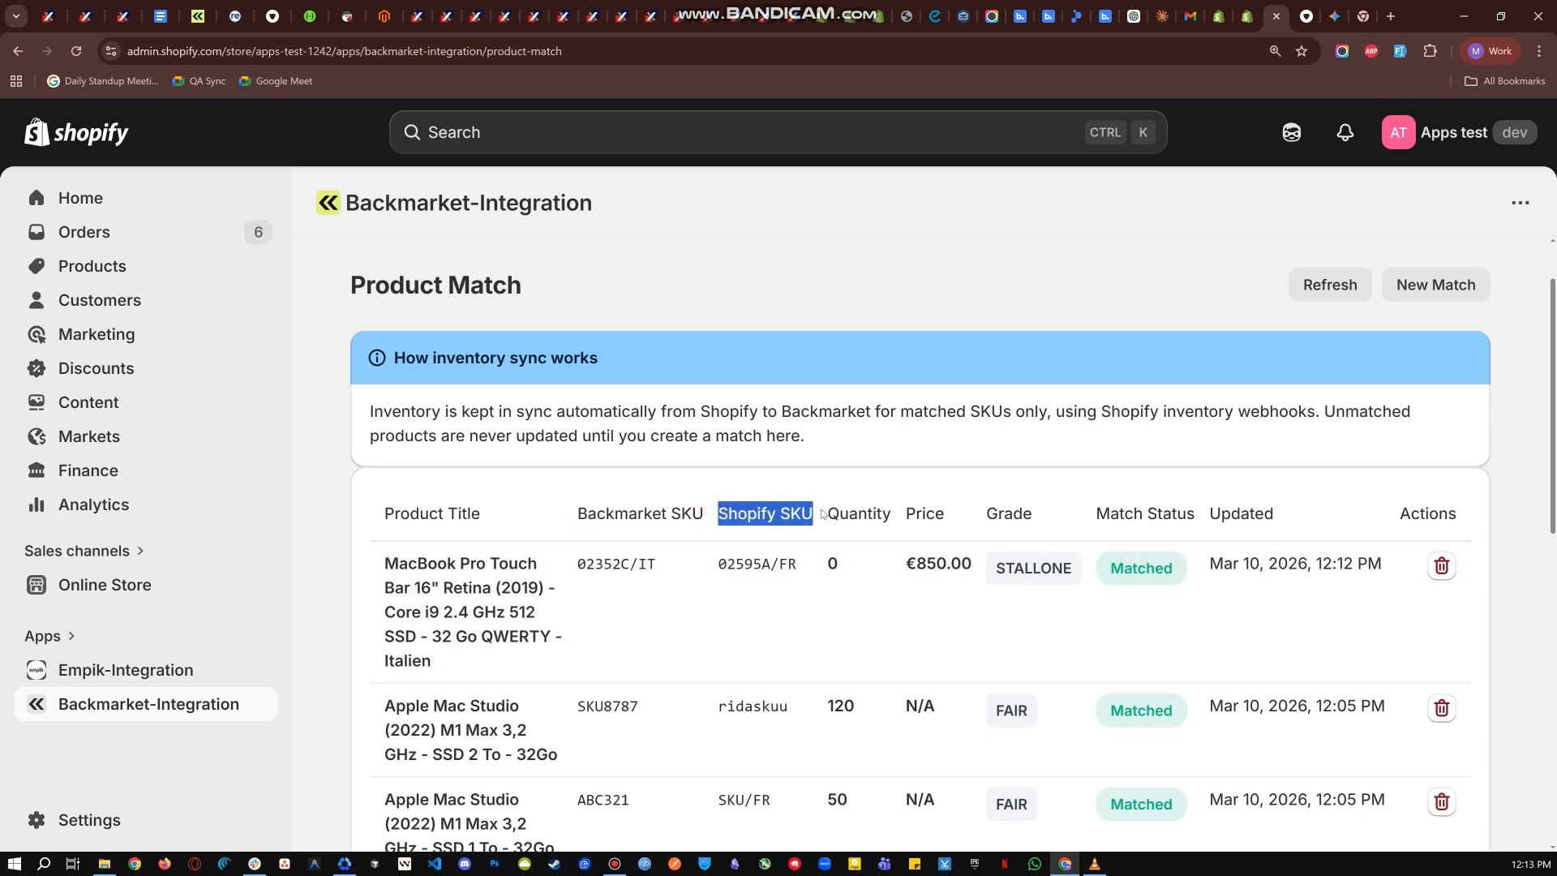
{"action": "left_click", "coordinate": [708, 553]}
{"action": "left_click_drag", "start_coordinate": [714, 566], "coordinate": [815, 563]}
{"action": "key", "text": "ctrl+c"}
{"action": "left_click", "coordinate": [815, 563]}
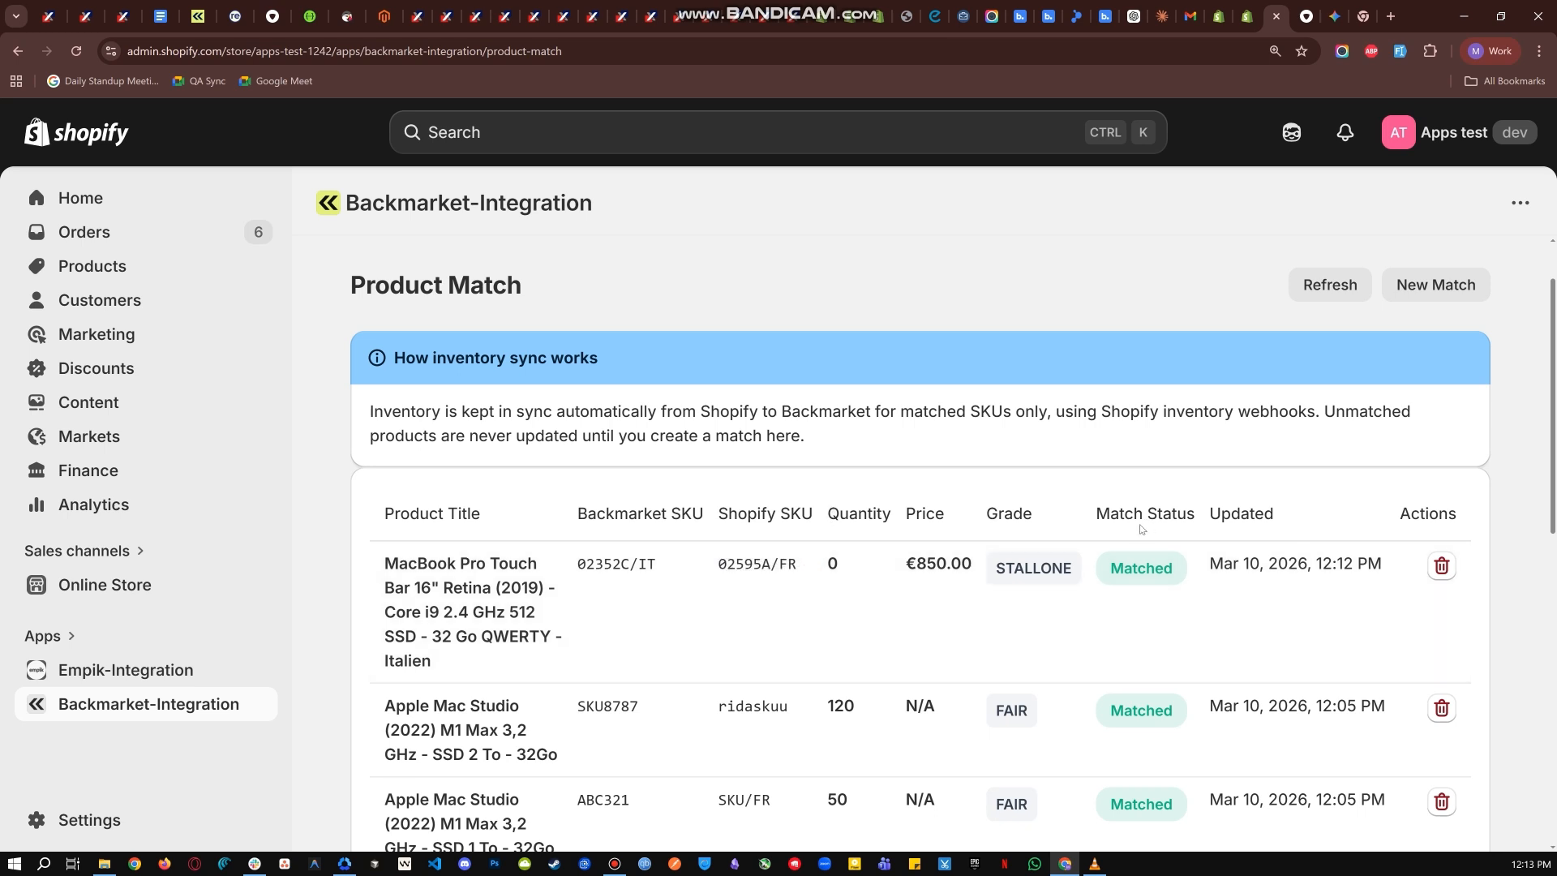
- Review the match status of the new match and the table's Quantity, Price and Actions columns
{"action": "left_click_drag", "start_coordinate": [1095, 514], "coordinate": [1213, 517]}
{"action": "left_click", "coordinate": [1212, 515]}
{"action": "left_click_drag", "start_coordinate": [1184, 569], "coordinate": [1118, 584]}
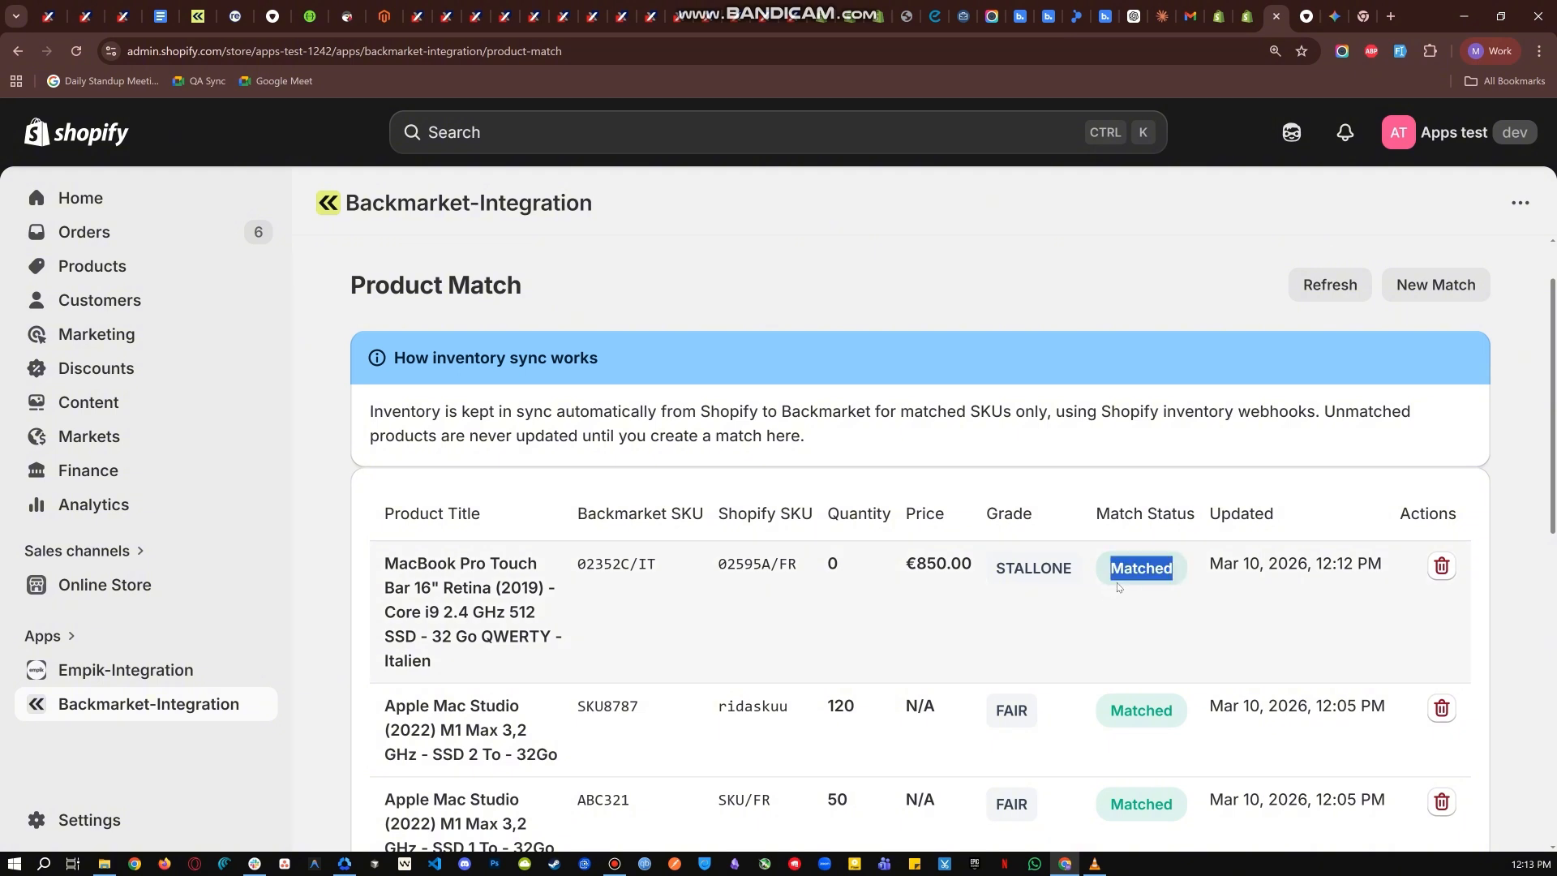
{"action": "left_click", "coordinate": [1051, 552]}
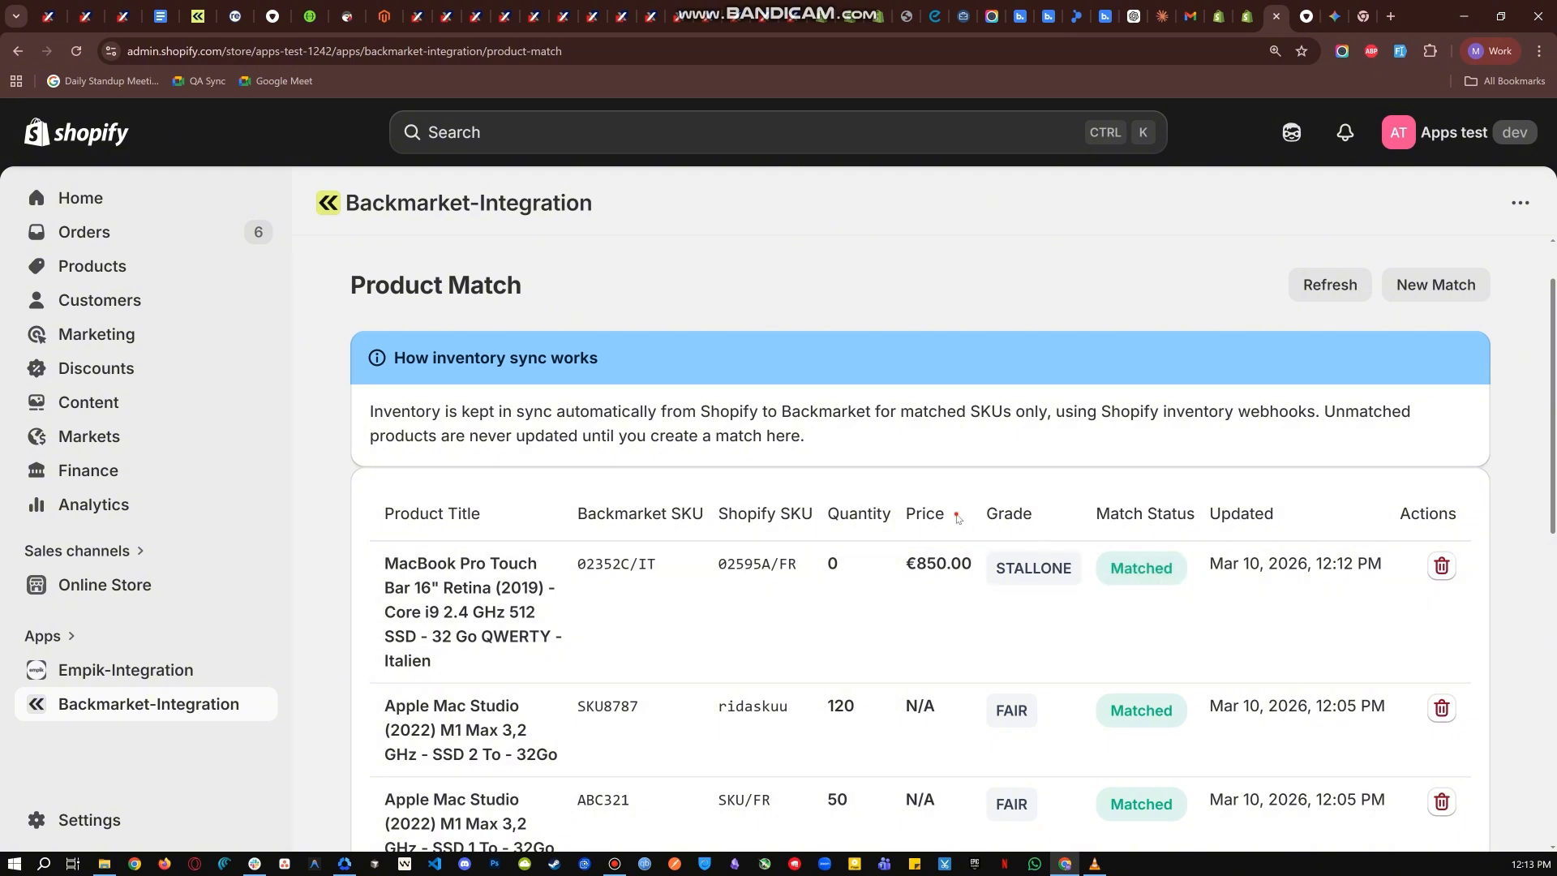
{"action": "left_click_drag", "start_coordinate": [957, 517], "coordinate": [823, 516]}
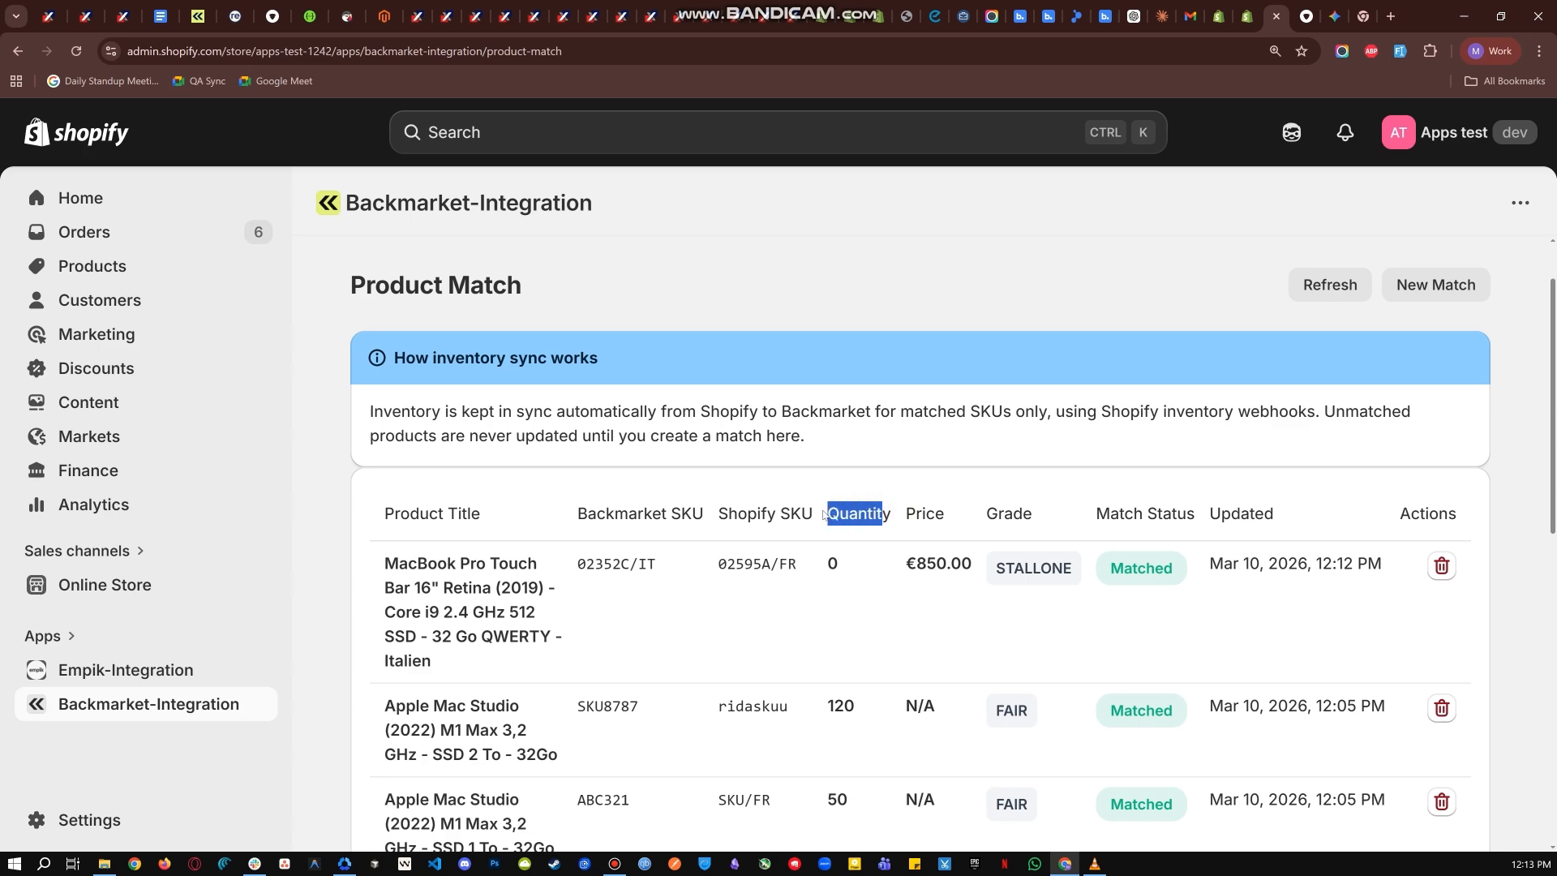
{"action": "left_click", "coordinate": [969, 514]}
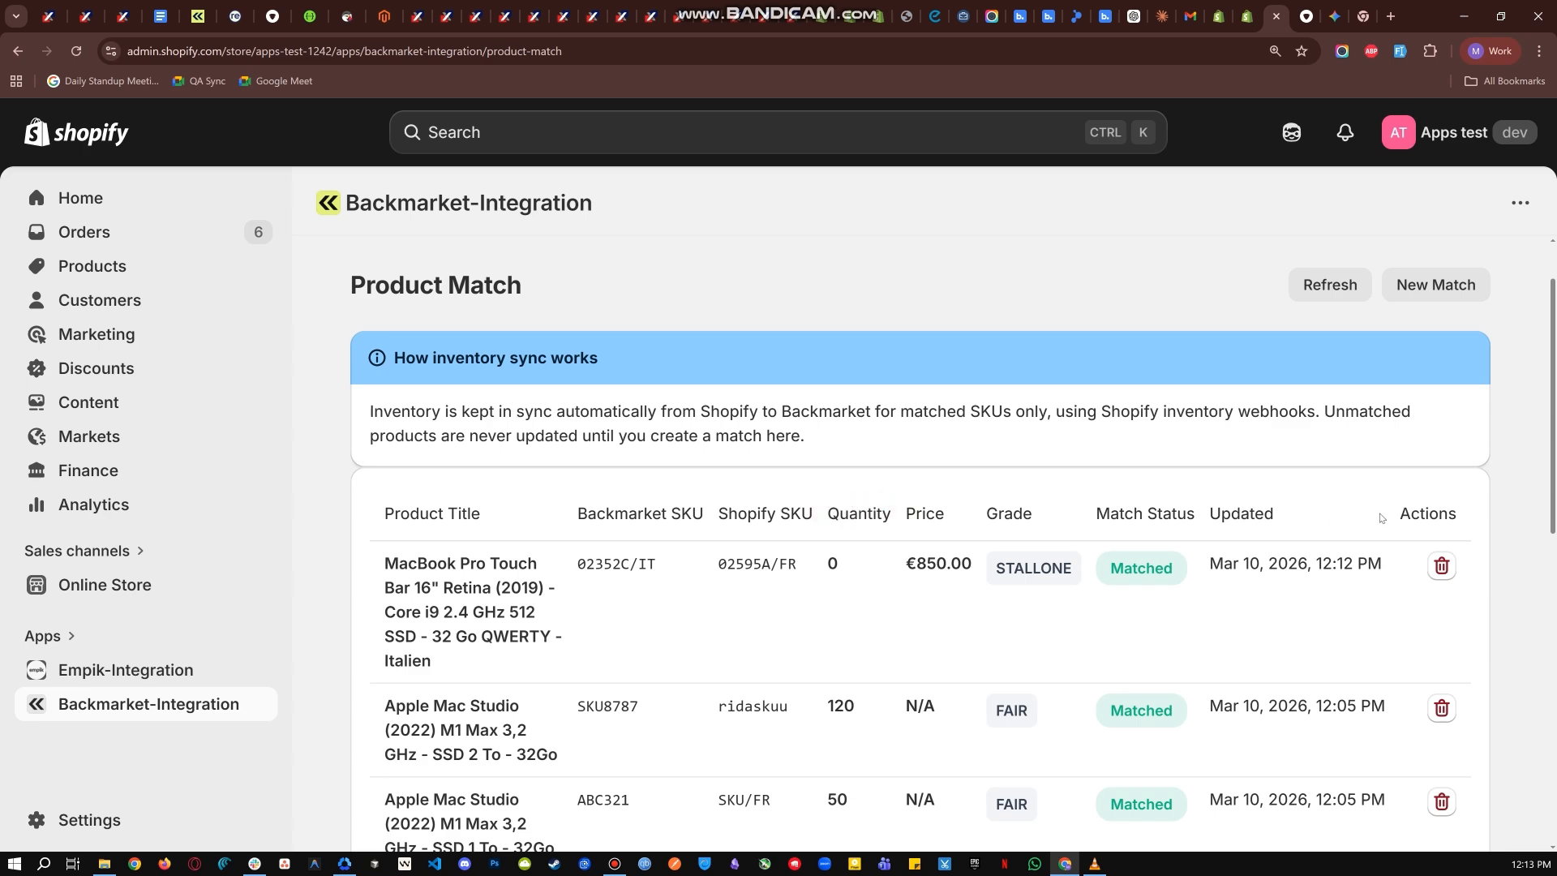
{"action": "left_click_drag", "start_coordinate": [1382, 515], "coordinate": [1429, 517]}
{"action": "left_click", "coordinate": [1439, 525]}
- Search the Shopify inventory at Shop location for SKU 02595A/FR
{"action": "key", "text": "ctrl+shift+Tab"}
{"action": "left_click", "coordinate": [103, 333]}
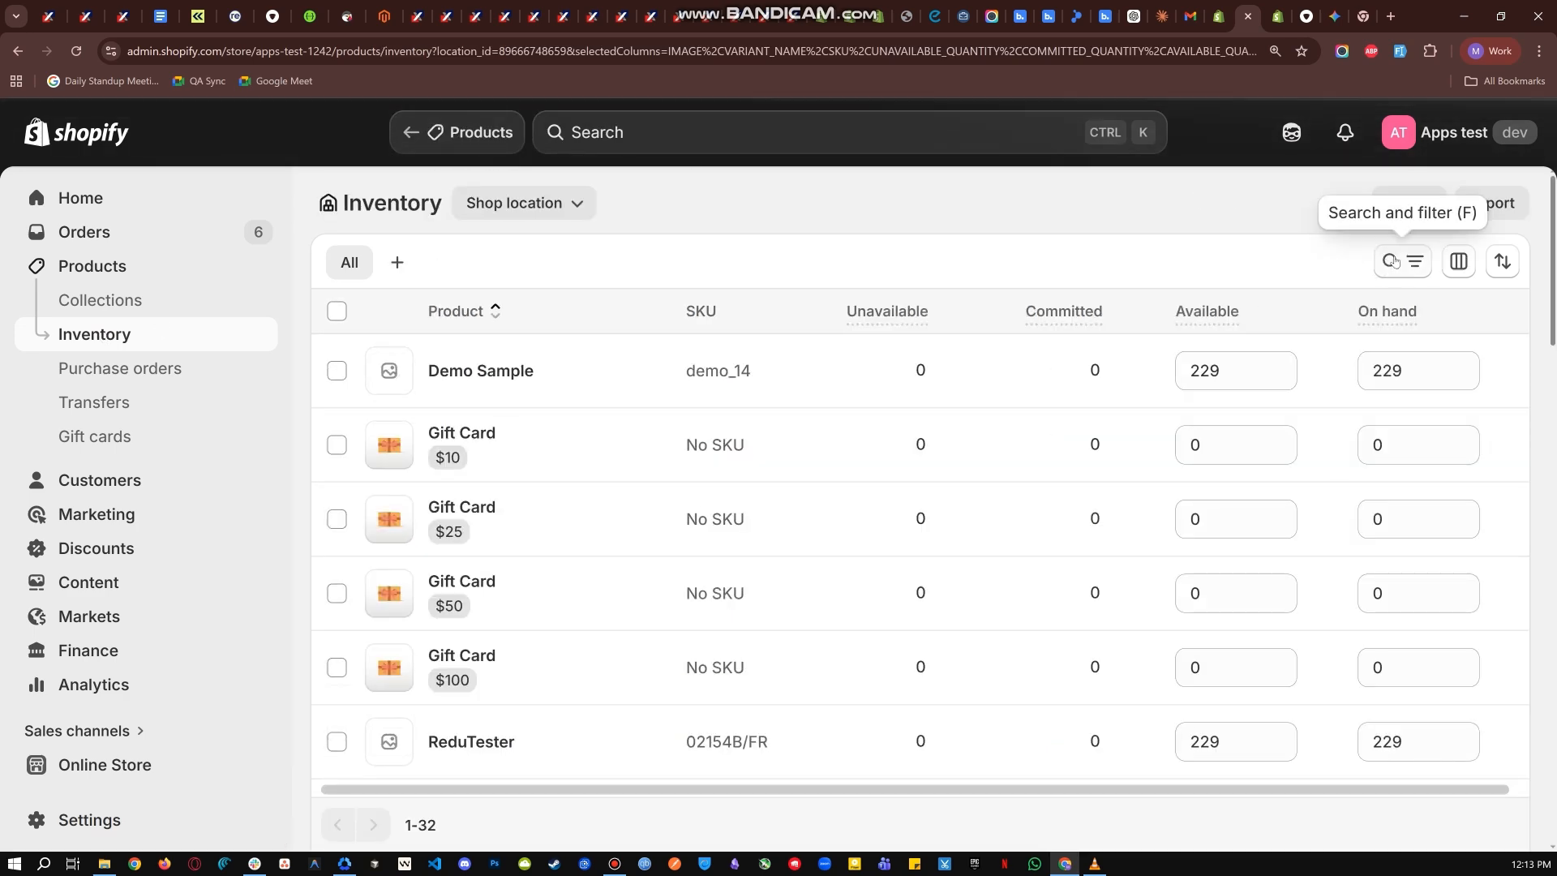
{"action": "left_click", "coordinate": [1393, 260]}
{"action": "key", "text": "ctrl+v"}
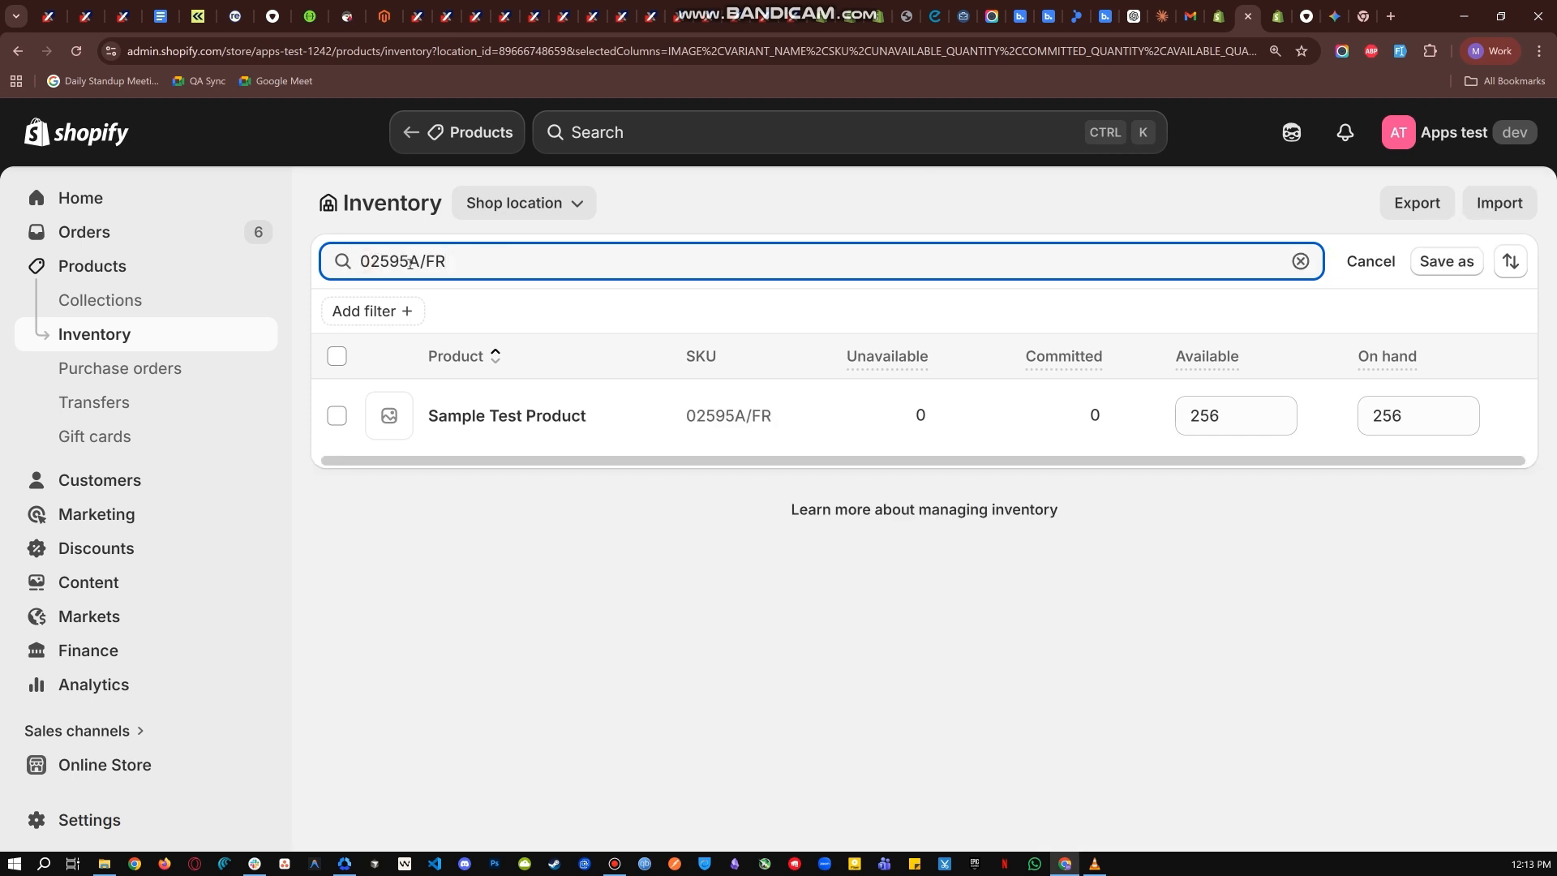
{"action": "key", "text": "BackSpace"}
- Set Sample Test Product's available quantity to 652 and save the inventory change
{"action": "double_click", "coordinate": [1221, 412]}
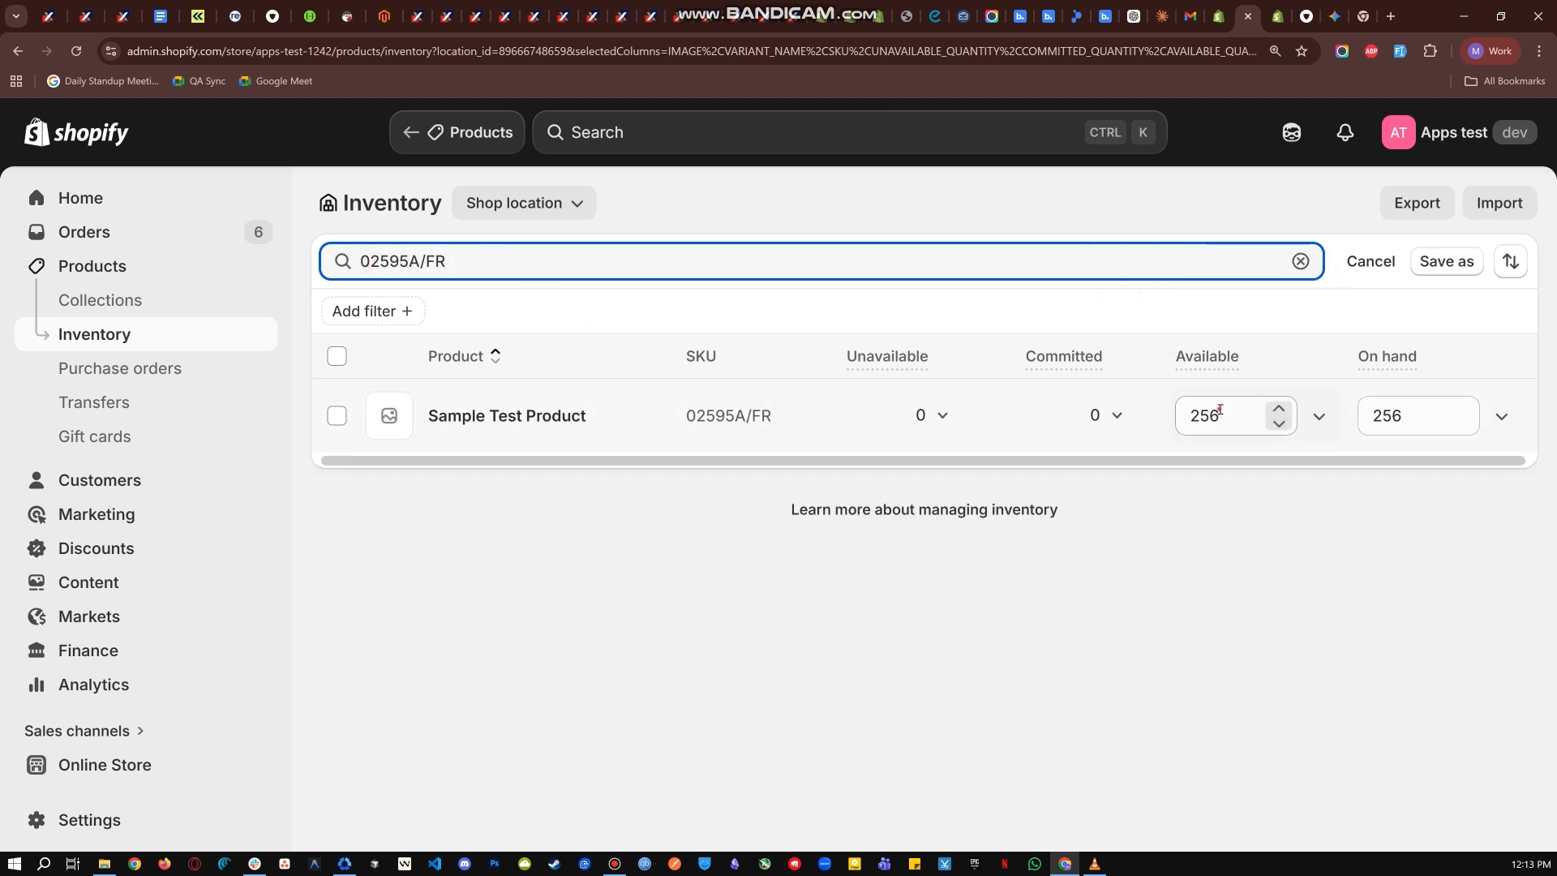
{"action": "type", "text": "652"}
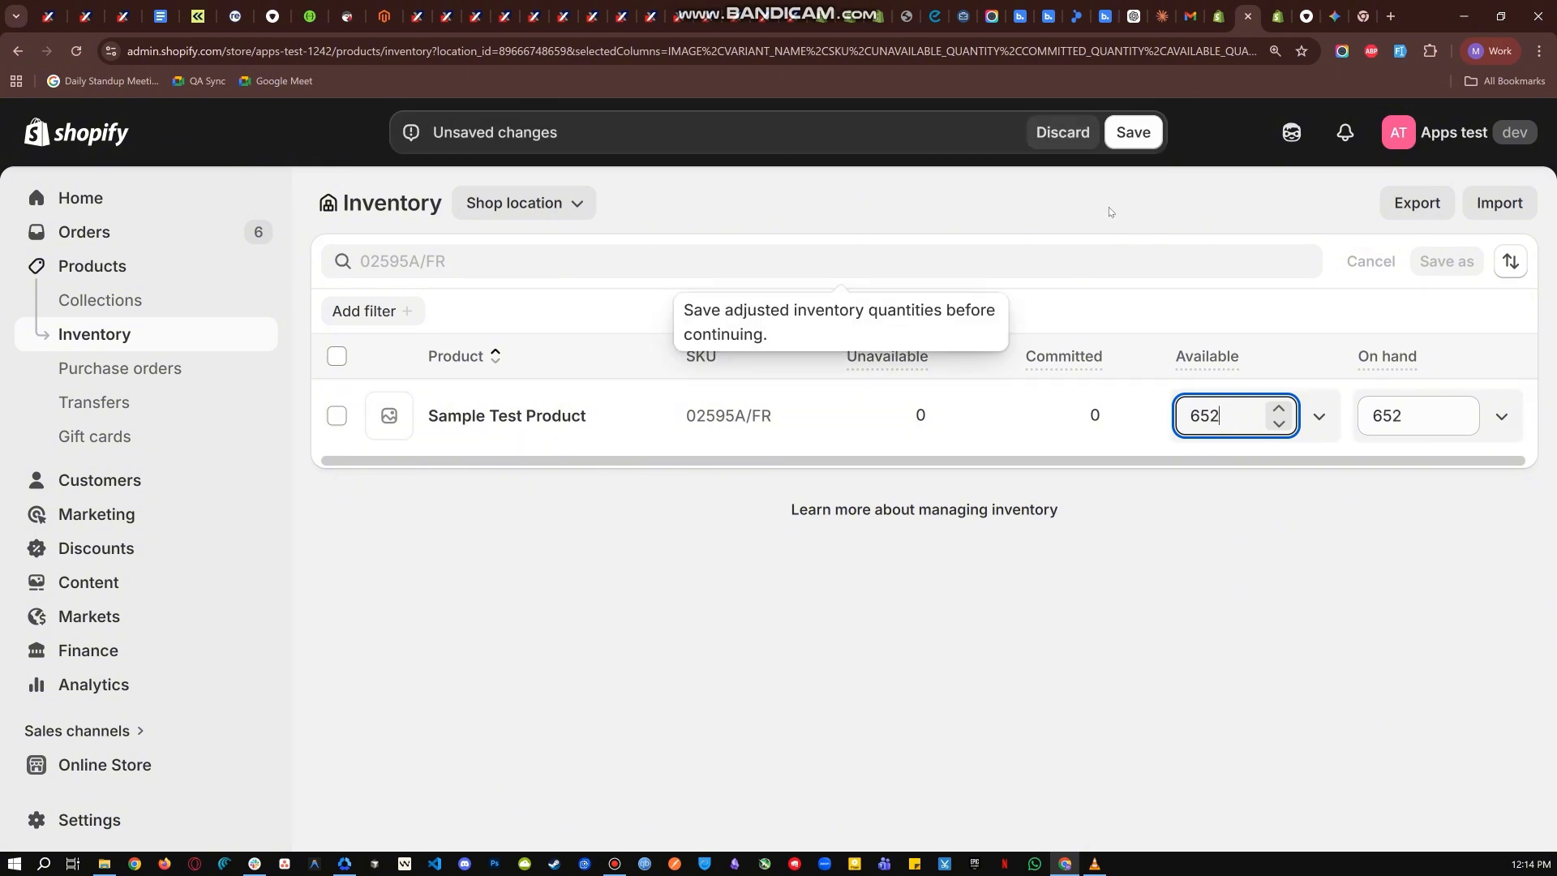
{"action": "left_click", "coordinate": [1123, 132]}
- Refresh the product matches and compare the quantity of Backmarket SKU 02352C/IT with the Shopify inventory
{"action": "key", "text": "ctrl+Tab"}
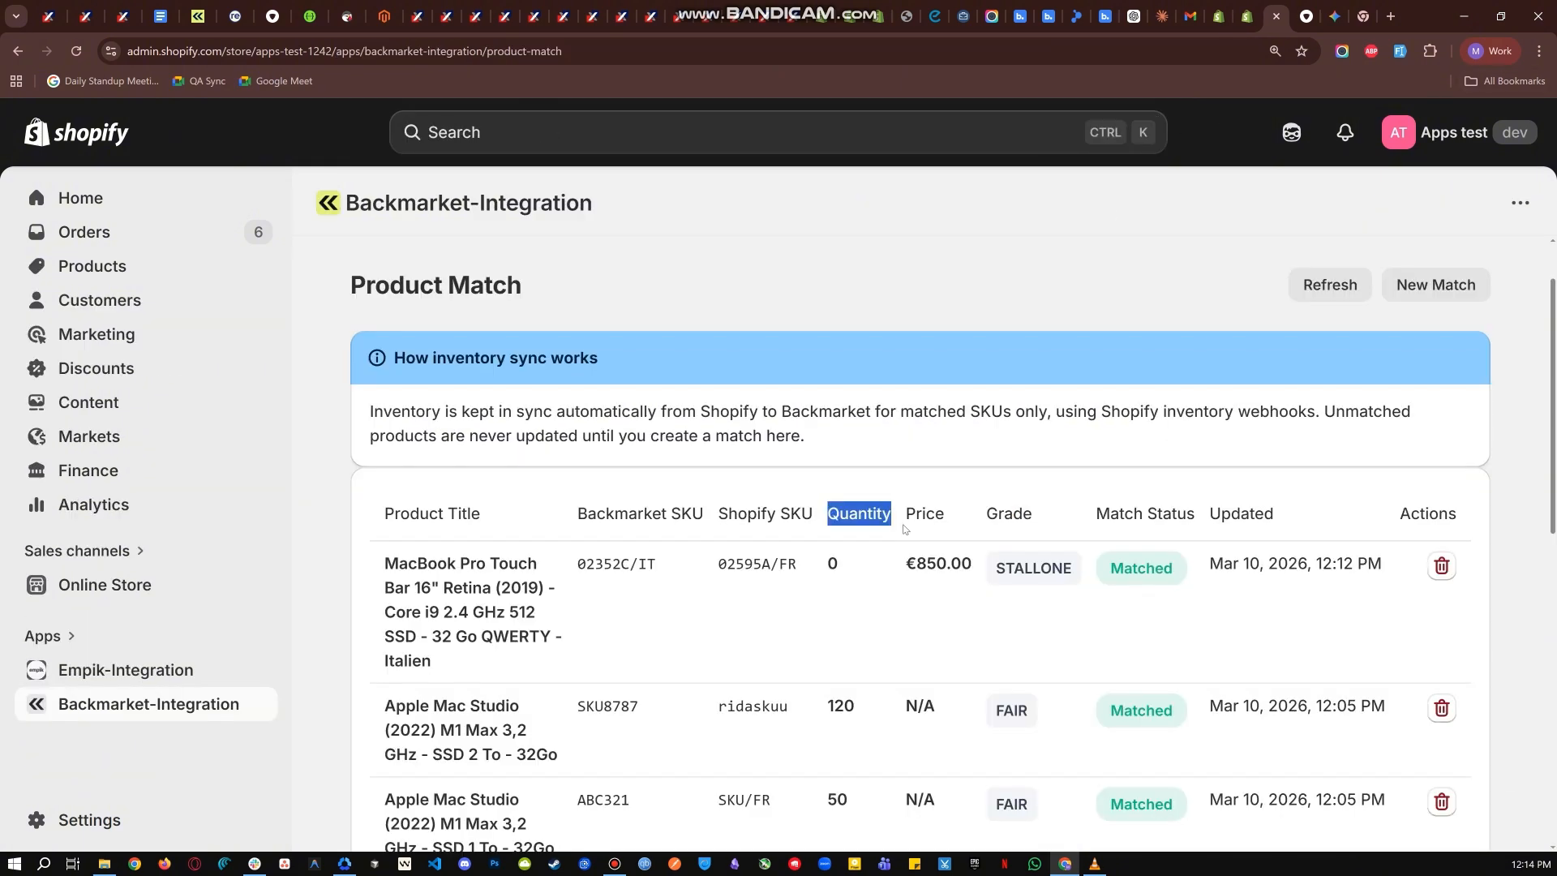
{"action": "left_click", "coordinate": [878, 572]}
{"action": "left_click", "coordinate": [1346, 282]}
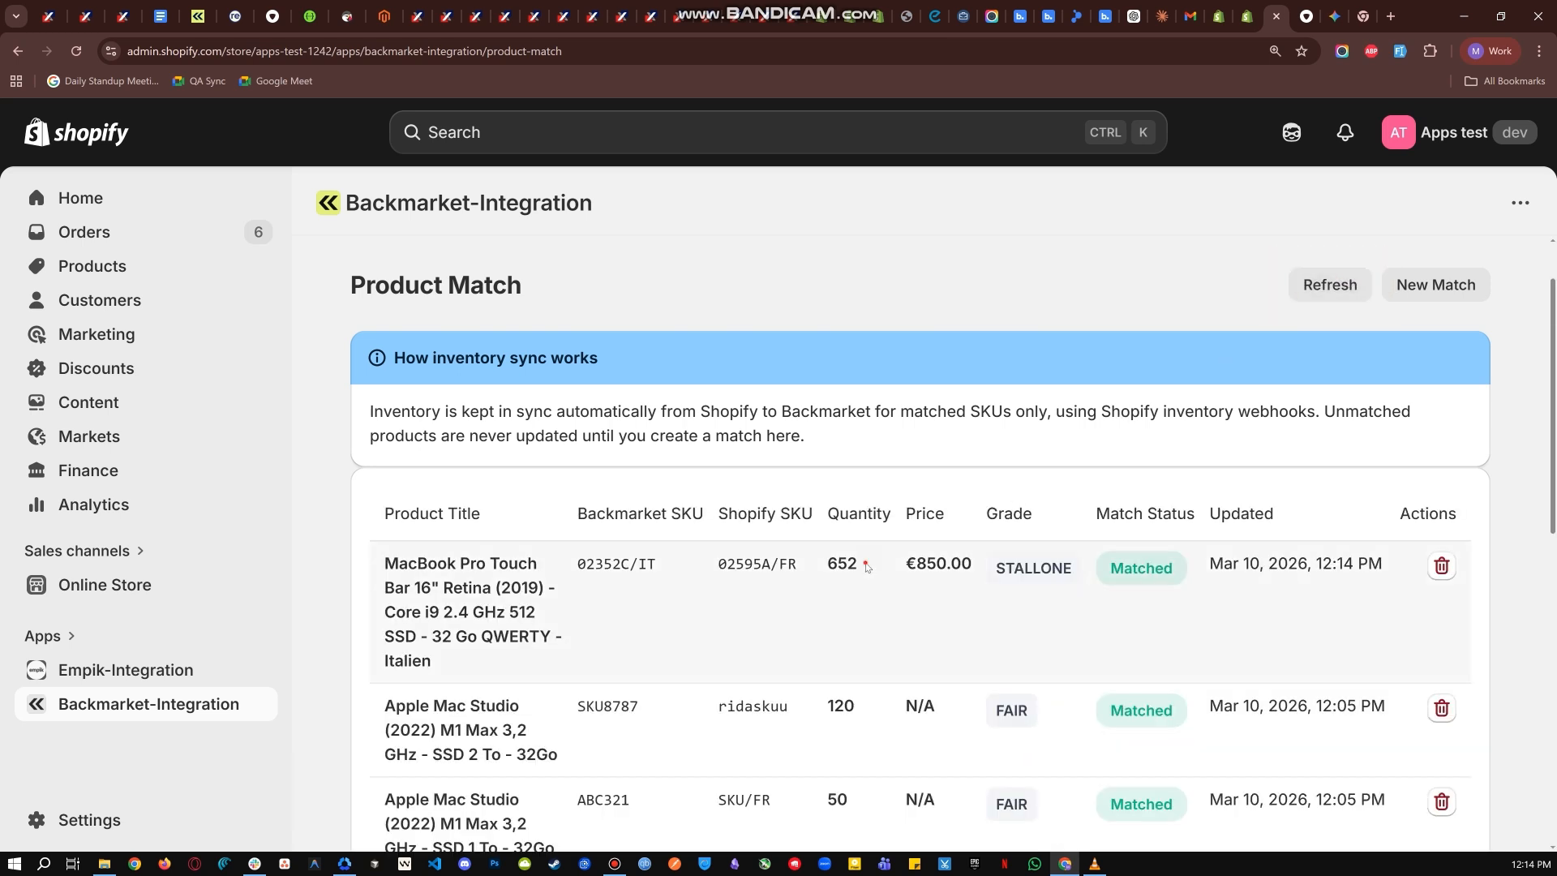
{"action": "mouse_move", "coordinate": [865, 563]}
{"action": "left_mouse_down"}
{"action": "mouse_move", "coordinate": [829, 562]}
{"action": "mouse_move", "coordinate": [881, 561]}
{"action": "mouse_move", "coordinate": [815, 560]}
{"action": "mouse_move", "coordinate": [866, 562]}
{"action": "left_mouse_up"}
{"action": "left_click", "coordinate": [841, 556]}
{"action": "left_click", "coordinate": [866, 565]}
{"action": "left_click", "coordinate": [1247, 16]}
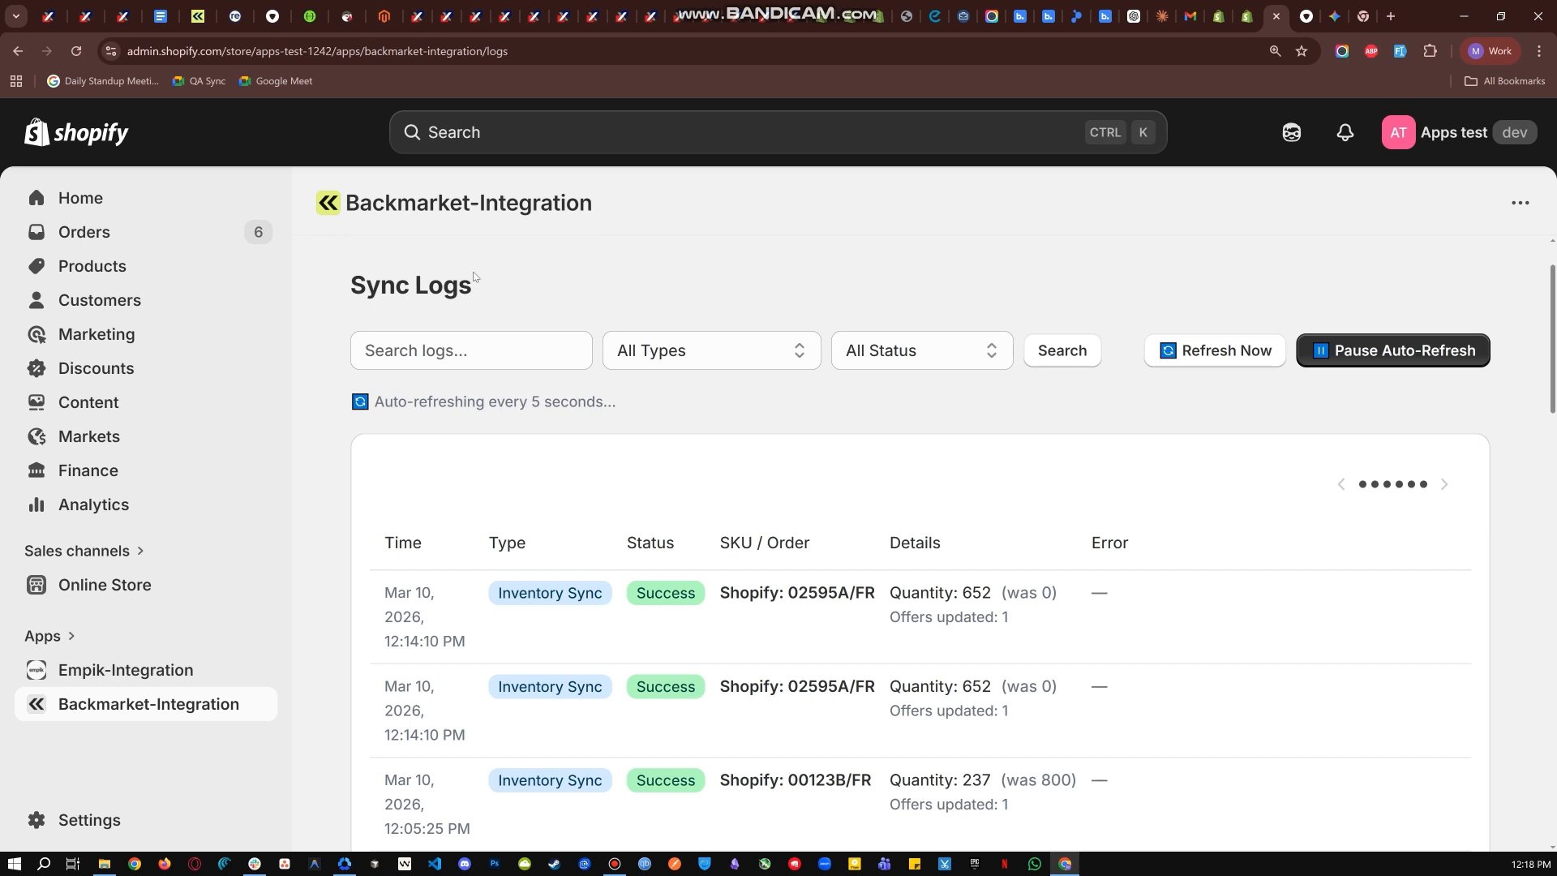
- Review the Time, Type, Status and SKU / Order columns of the Sync Logs
{"action": "left_click_drag", "start_coordinate": [474, 277], "coordinate": [336, 290]}
{"action": "left_click", "coordinate": [495, 285]}
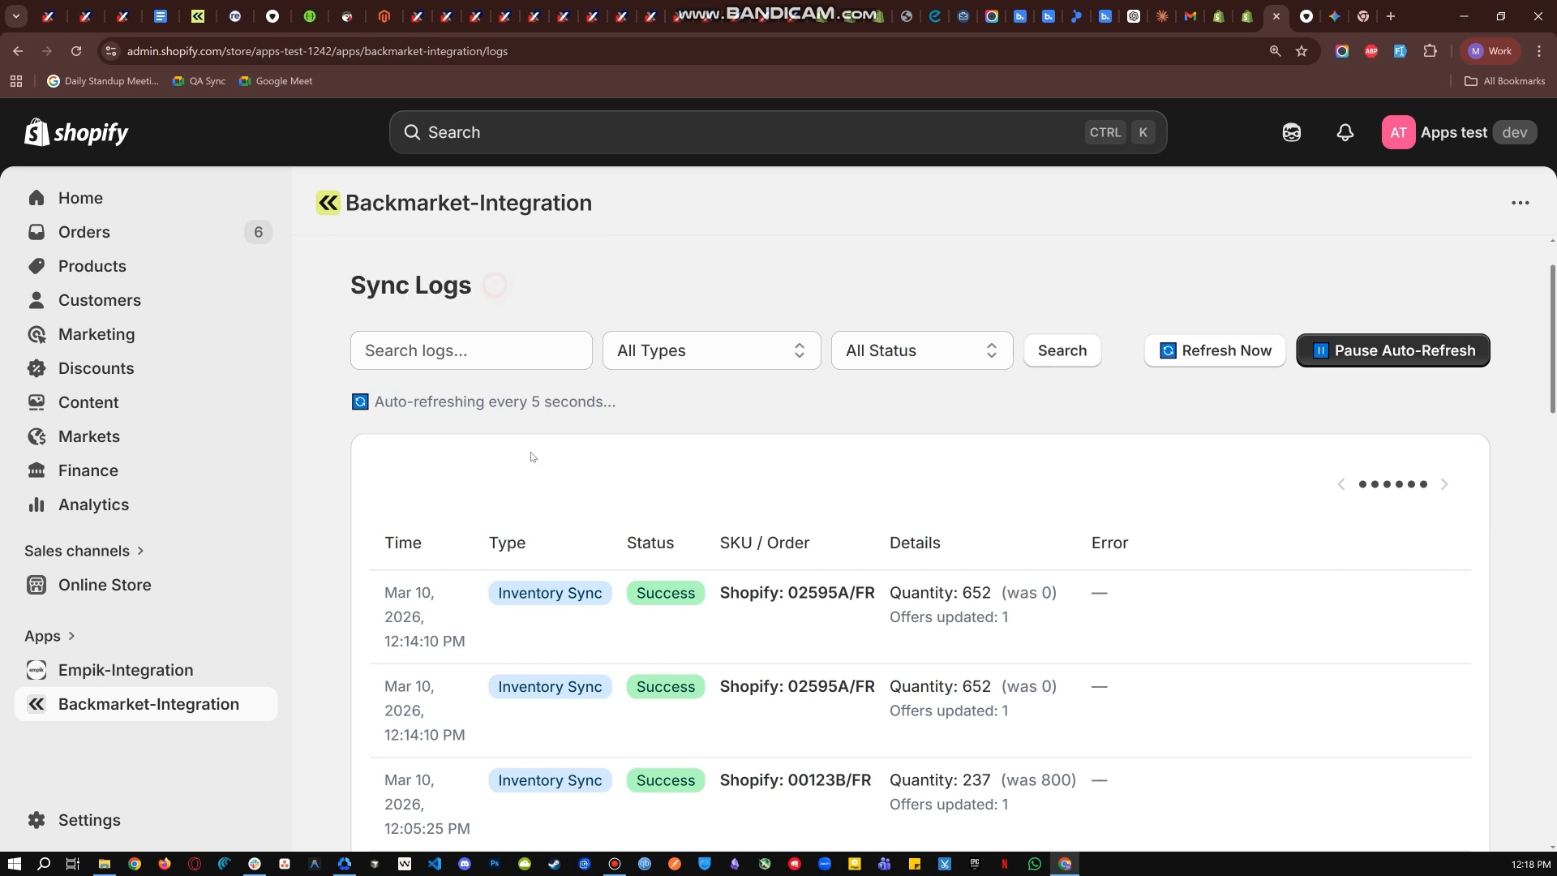
{"action": "left_click_drag", "start_coordinate": [390, 550], "coordinate": [811, 538]}
{"action": "left_click", "coordinate": [459, 547]}
{"action": "left_click", "coordinate": [539, 541]}
{"action": "left_click", "coordinate": [681, 534]}
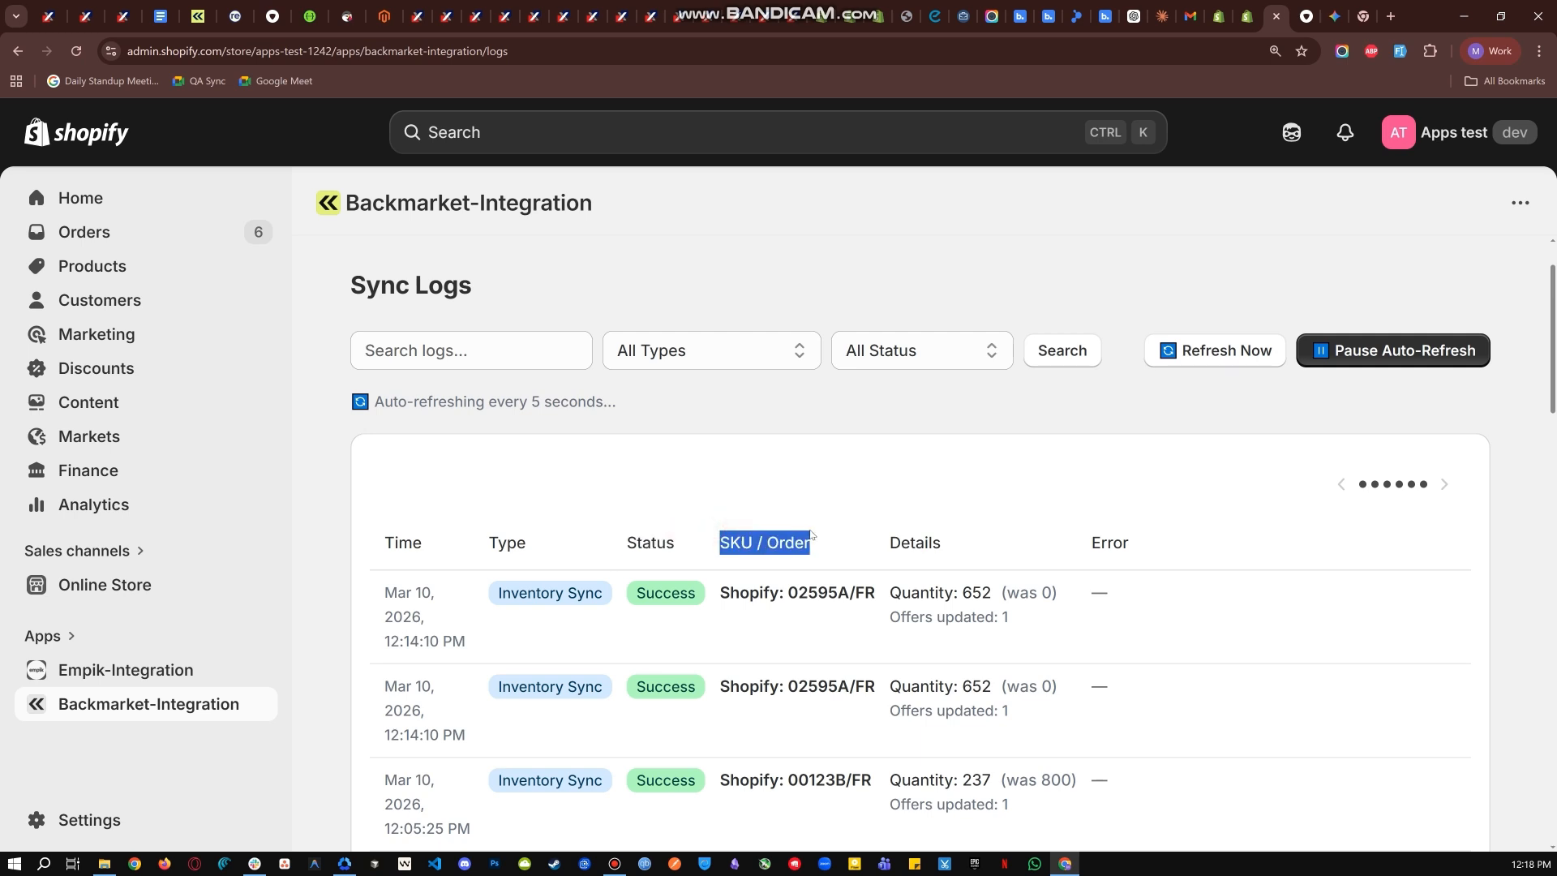
- Review the Details and Error columns of the Sync Logs and the latest Inventory Sync entry for SKU 02595A/FR
{"action": "left_click", "coordinate": [925, 541]}
{"action": "left_click_drag", "start_coordinate": [959, 543], "coordinate": [892, 550]}
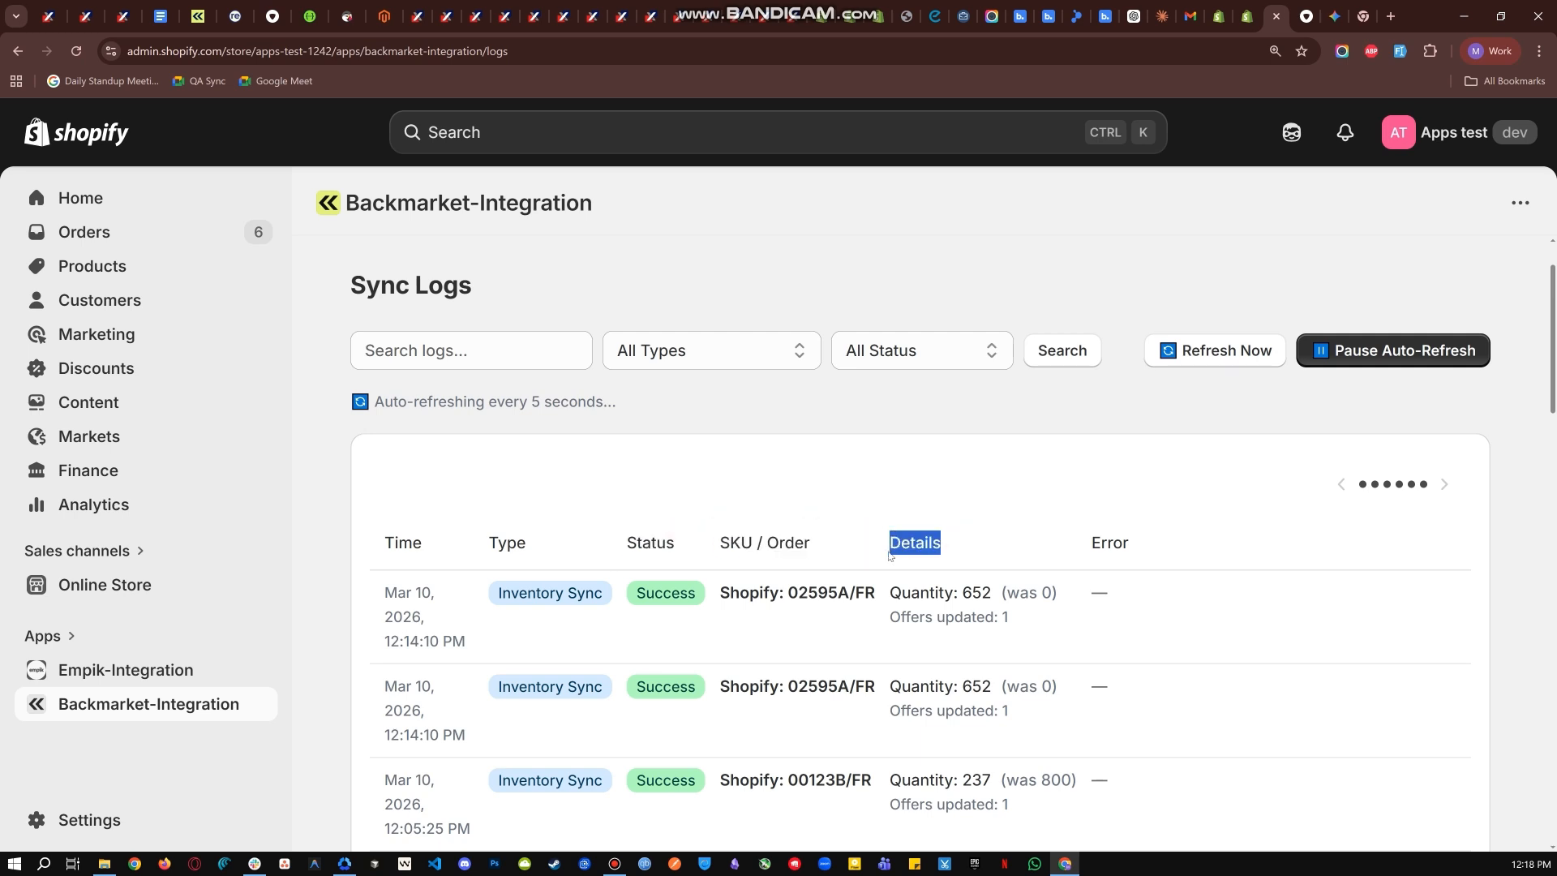
{"action": "left_click", "coordinate": [965, 538]}
{"action": "left_click_drag", "start_coordinate": [1087, 542], "coordinate": [1157, 539]}
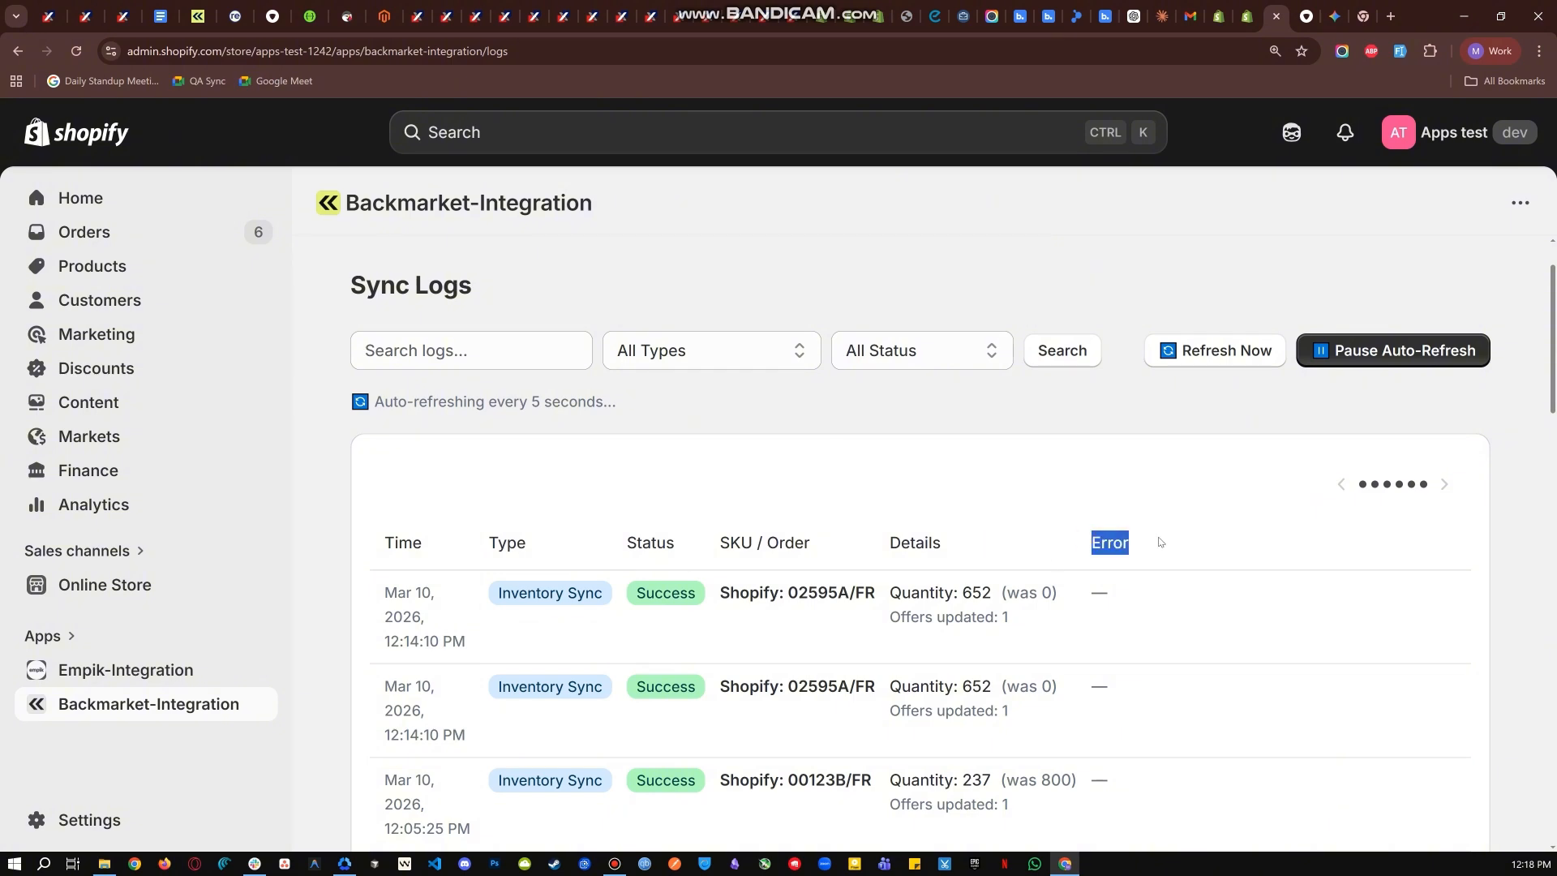
{"action": "left_click", "coordinate": [1165, 540]}
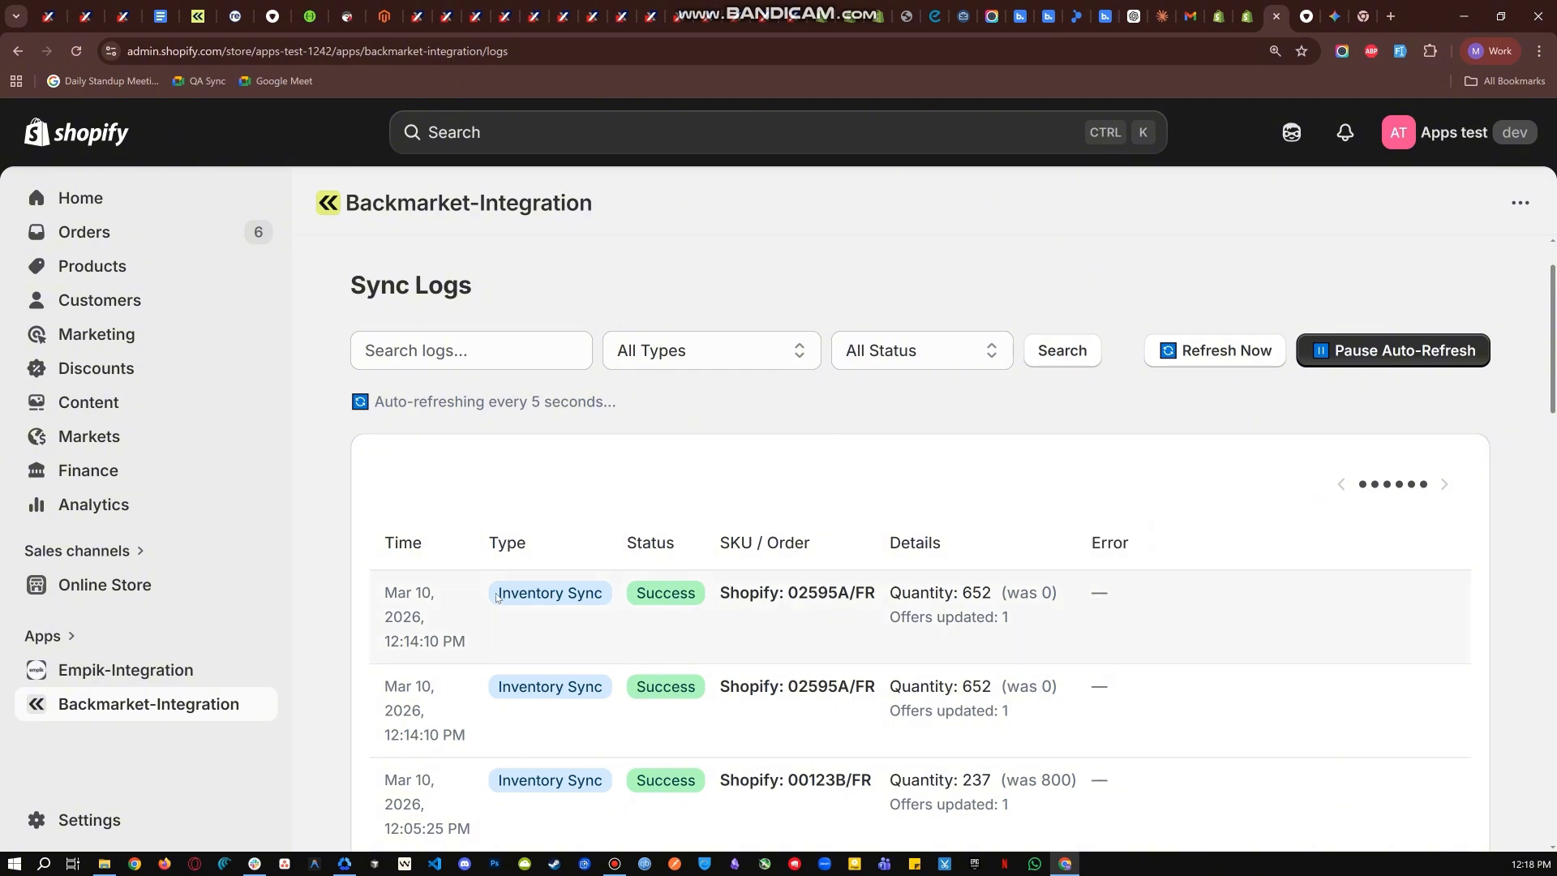
{"action": "left_click_drag", "start_coordinate": [497, 598], "coordinate": [631, 596]}
{"action": "left_click_drag", "start_coordinate": [793, 593], "coordinate": [873, 586]}
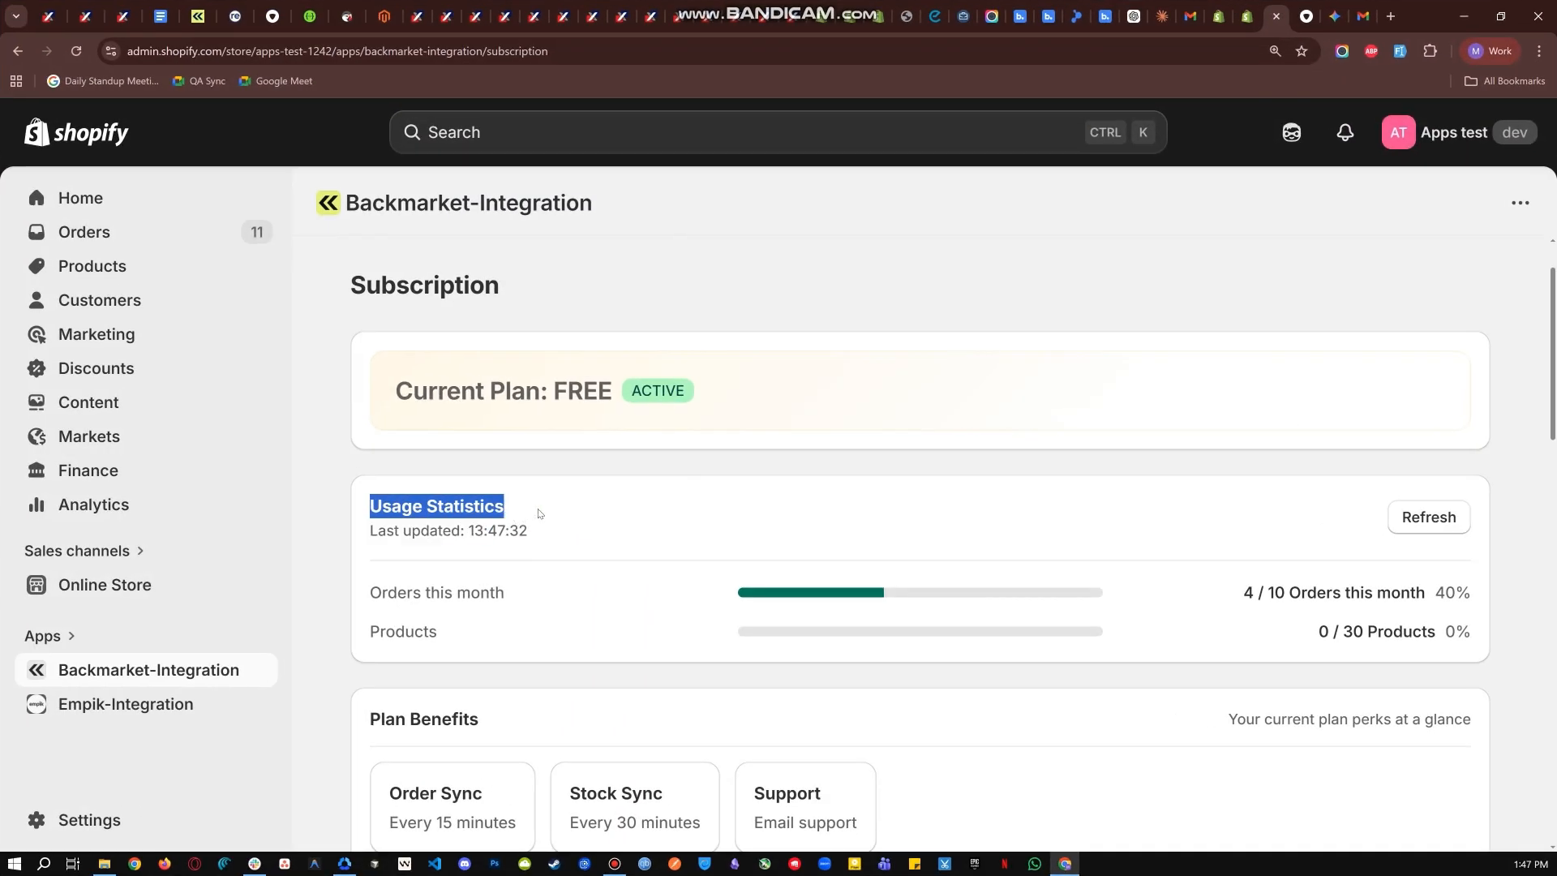
- Review the usage statistics and plan benefits of the current plan on the Subscription page
{"action": "left_click", "coordinate": [376, 524]}
{"action": "left_click_drag", "start_coordinate": [376, 523], "coordinate": [548, 541]}
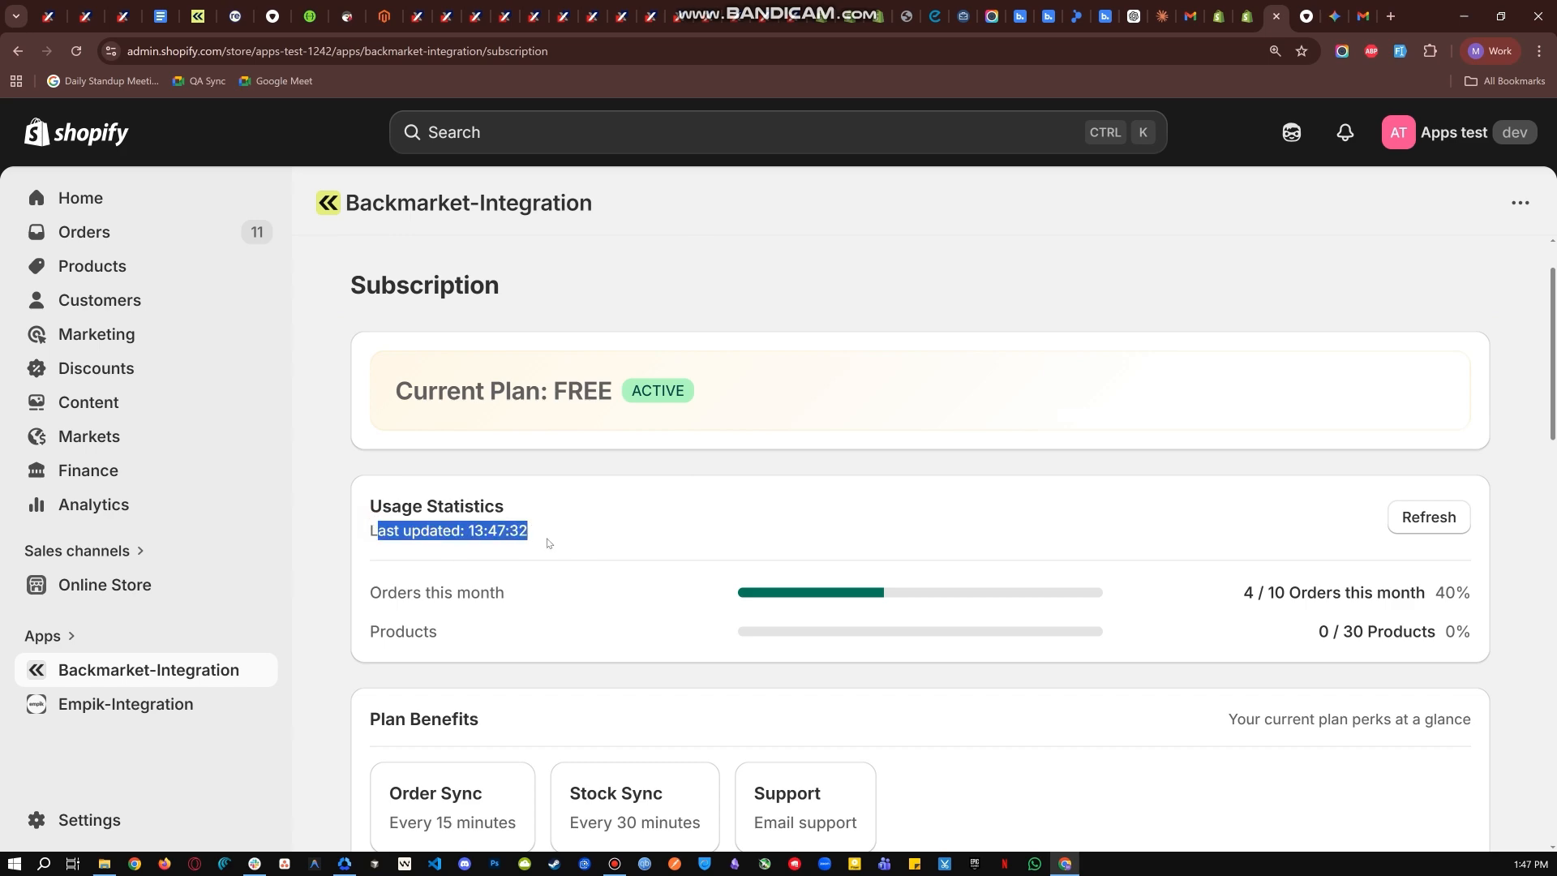
{"action": "left_click", "coordinate": [586, 521]}
{"action": "scroll", "coordinate": [394, 541], "scroll_direction": "down", "scroll_amount": 2}
{"action": "left_click_drag", "start_coordinate": [365, 550], "coordinate": [513, 567]}
{"action": "left_click", "coordinate": [501, 570]}
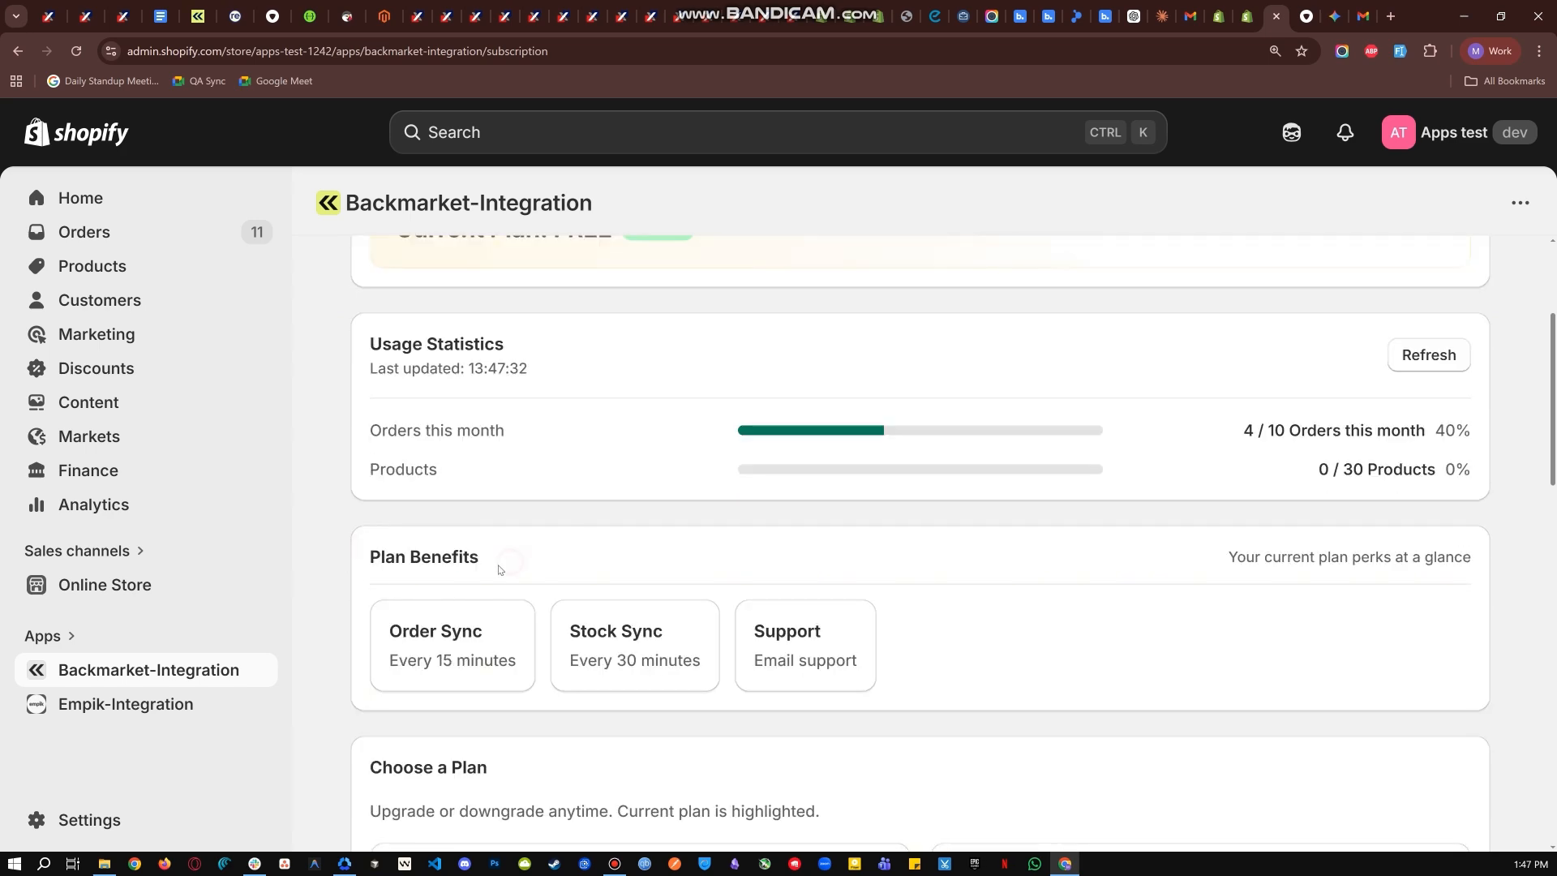
- Compare the FREE and STARTER plans in the Choose a Plan section
{"action": "scroll", "coordinate": [501, 570], "scroll_direction": "down", "scroll_amount": 2}
{"action": "left_click_drag", "start_coordinate": [357, 602], "coordinate": [516, 618]}
{"action": "left_click", "coordinate": [487, 630]}
{"action": "scroll", "coordinate": [483, 629], "scroll_direction": "down", "scroll_amount": 2}
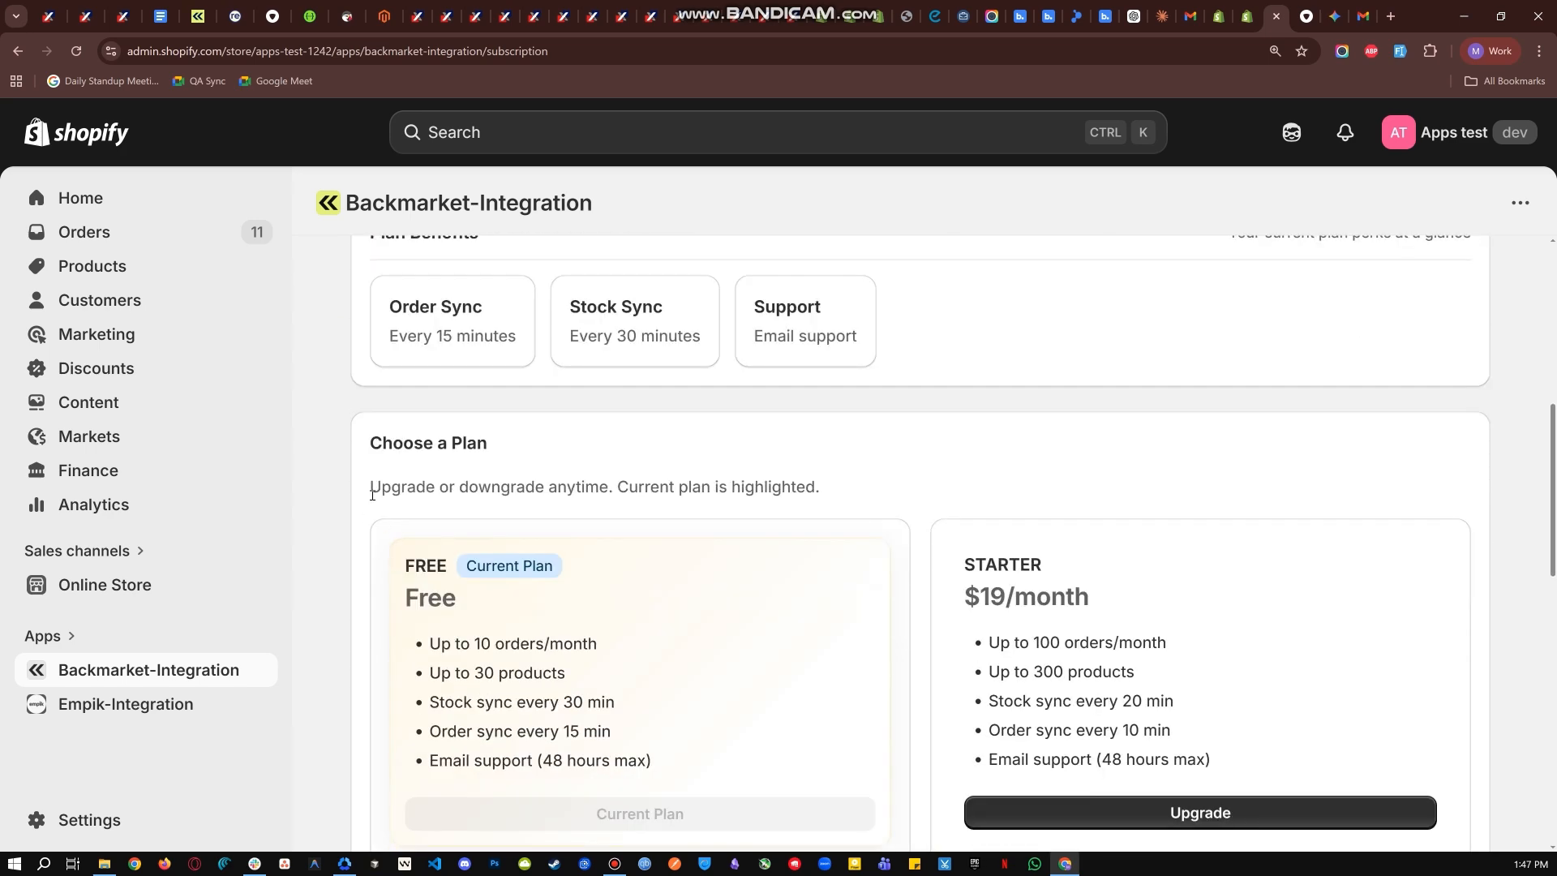
{"action": "left_click_drag", "start_coordinate": [402, 563], "coordinate": [576, 645]}
{"action": "left_click_drag", "start_coordinate": [898, 558], "coordinate": [1153, 602]}
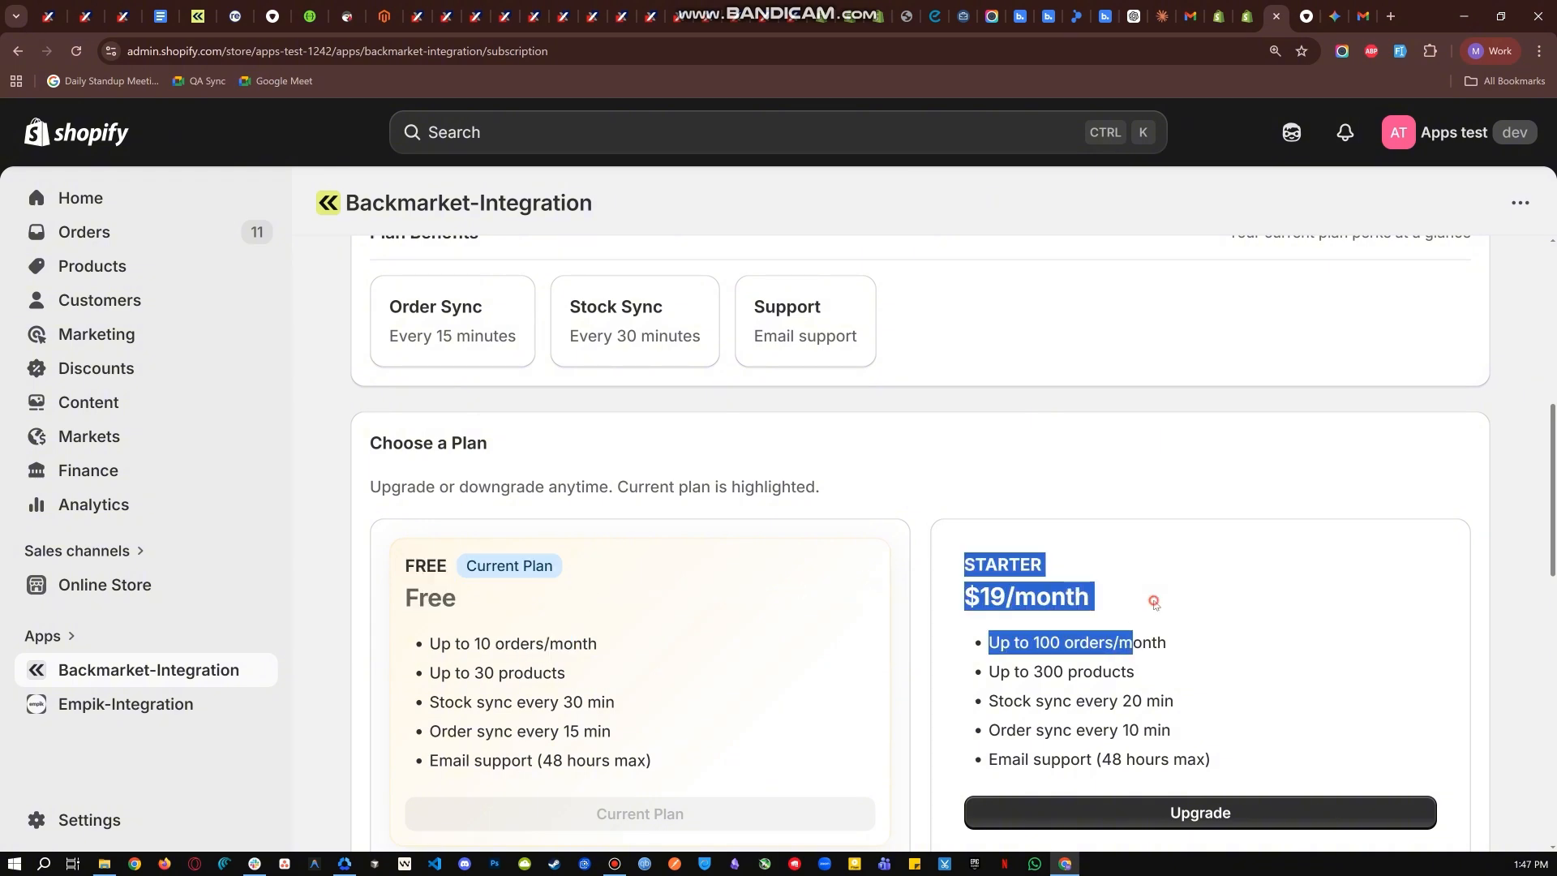
- Compare the order, product, sync and support limits of the GROWTH and PROFESSIONAL plans with the remaining subscription plans
{"action": "left_click", "coordinate": [1152, 602]}
{"action": "scroll", "coordinate": [1154, 604], "scroll_direction": "down", "scroll_amount": 1}
{"action": "left_click_drag", "start_coordinate": [379, 553], "coordinate": [567, 594]}
{"action": "left_click", "coordinate": [567, 594]}
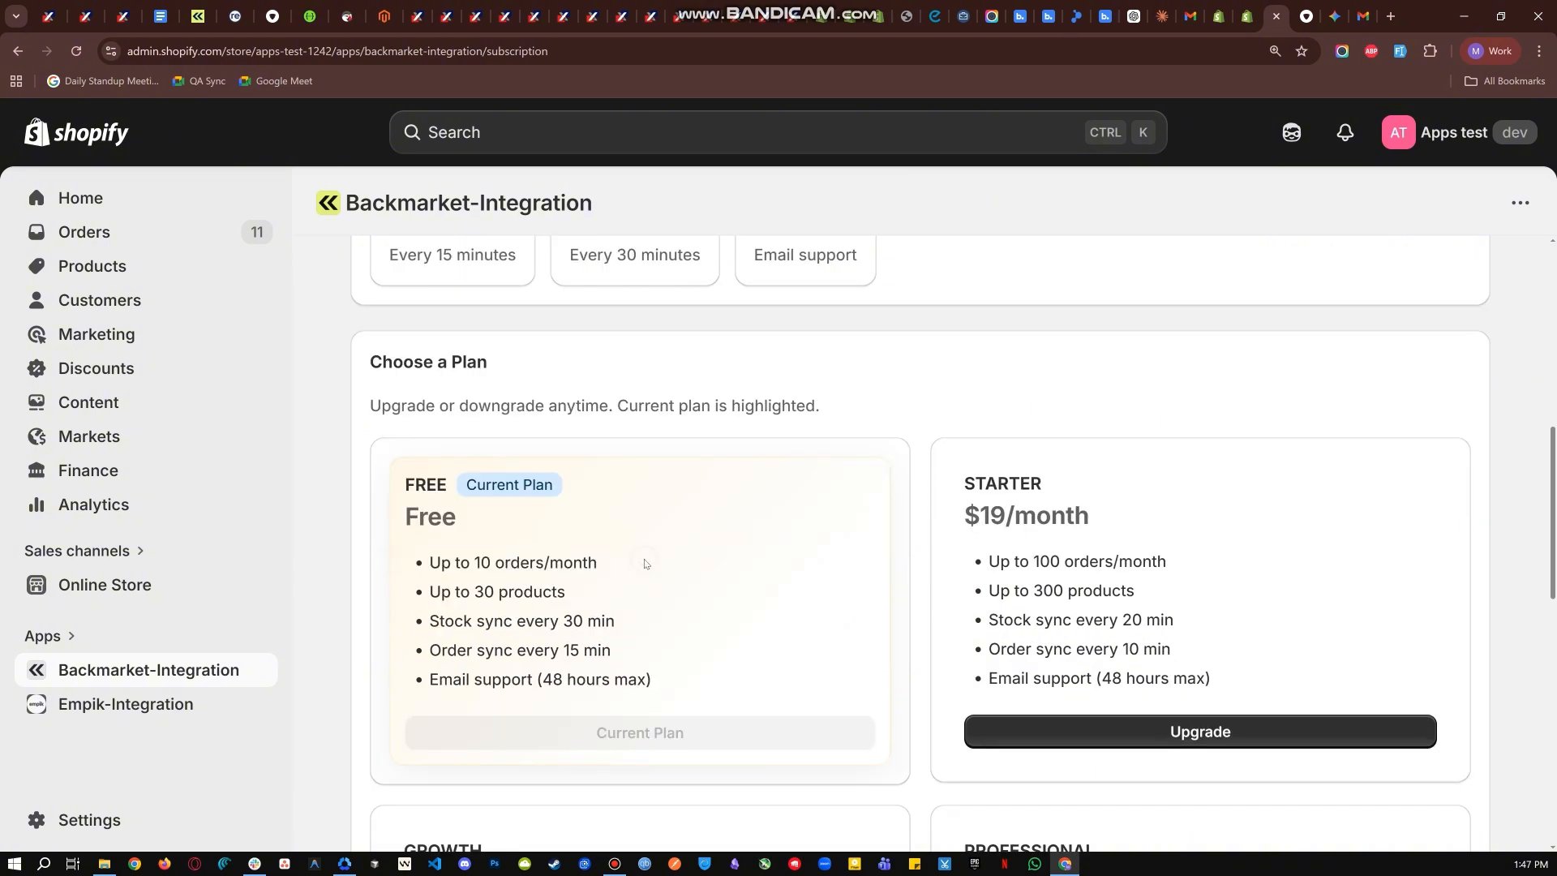
{"action": "scroll", "coordinate": [412, 645], "scroll_direction": "down", "scroll_amount": 3}
{"action": "left_click_drag", "start_coordinate": [389, 598], "coordinate": [573, 660]}
{"action": "left_click", "coordinate": [574, 660]}
{"action": "left_click_drag", "start_coordinate": [941, 612], "coordinate": [1164, 640]}
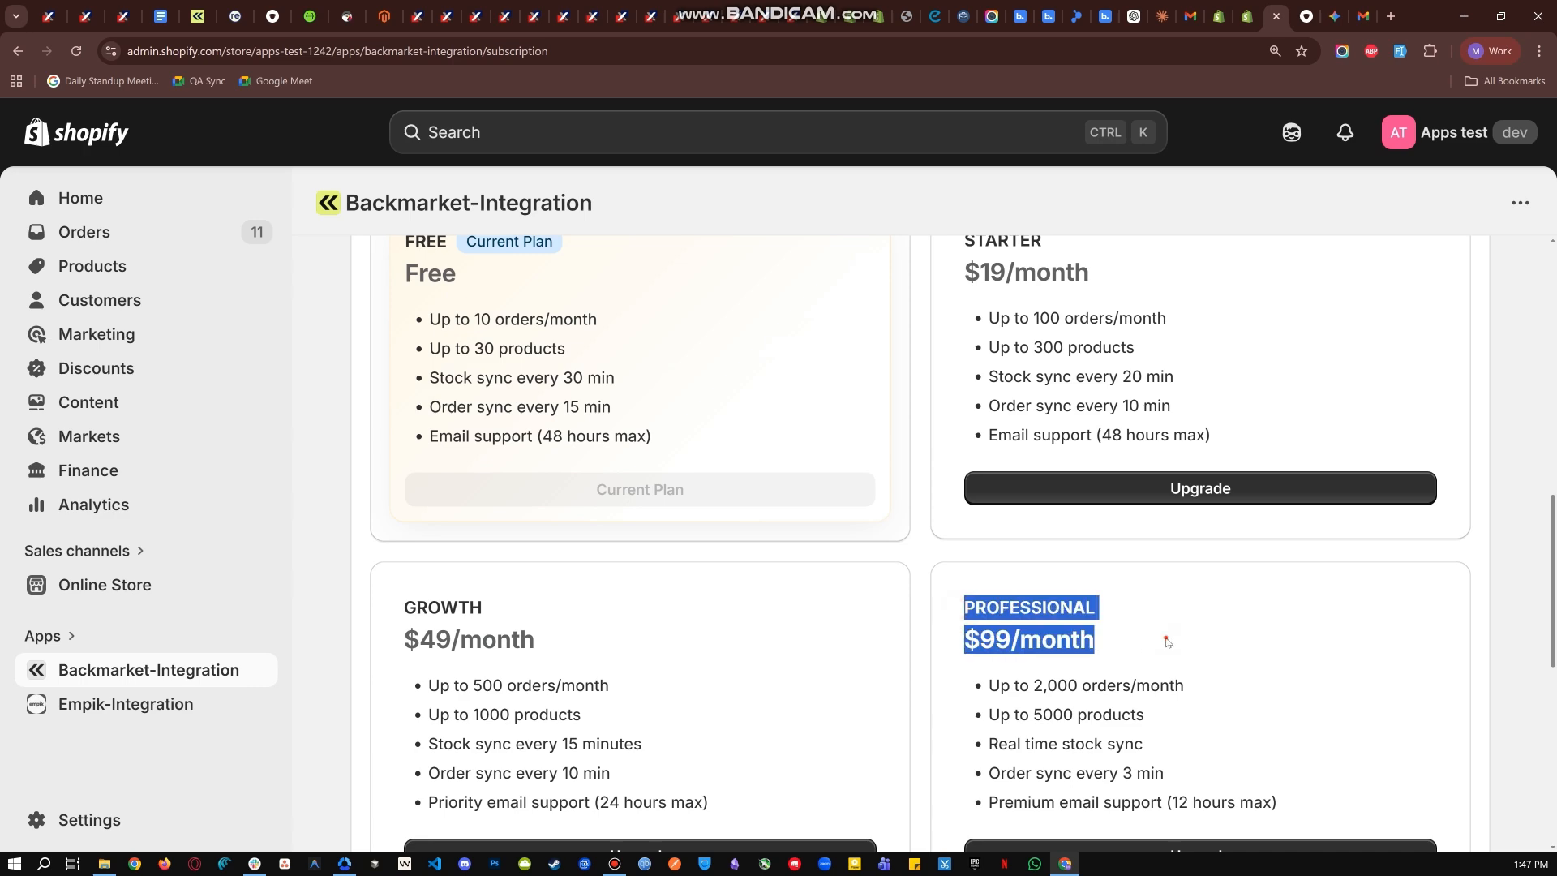
{"action": "left_click", "coordinate": [1165, 640]}
{"action": "scroll", "coordinate": [513, 667], "scroll_direction": "down", "scroll_amount": 4}
{"action": "left_click_drag", "start_coordinate": [403, 648], "coordinate": [633, 695]}
{"action": "left_click", "coordinate": [633, 695]}
- Request an upgrade to the STARTER plan at $19/month and continue to Shopify for approval of the charge
{"action": "scroll", "coordinate": [660, 696], "scroll_direction": "up", "scroll_amount": 10}
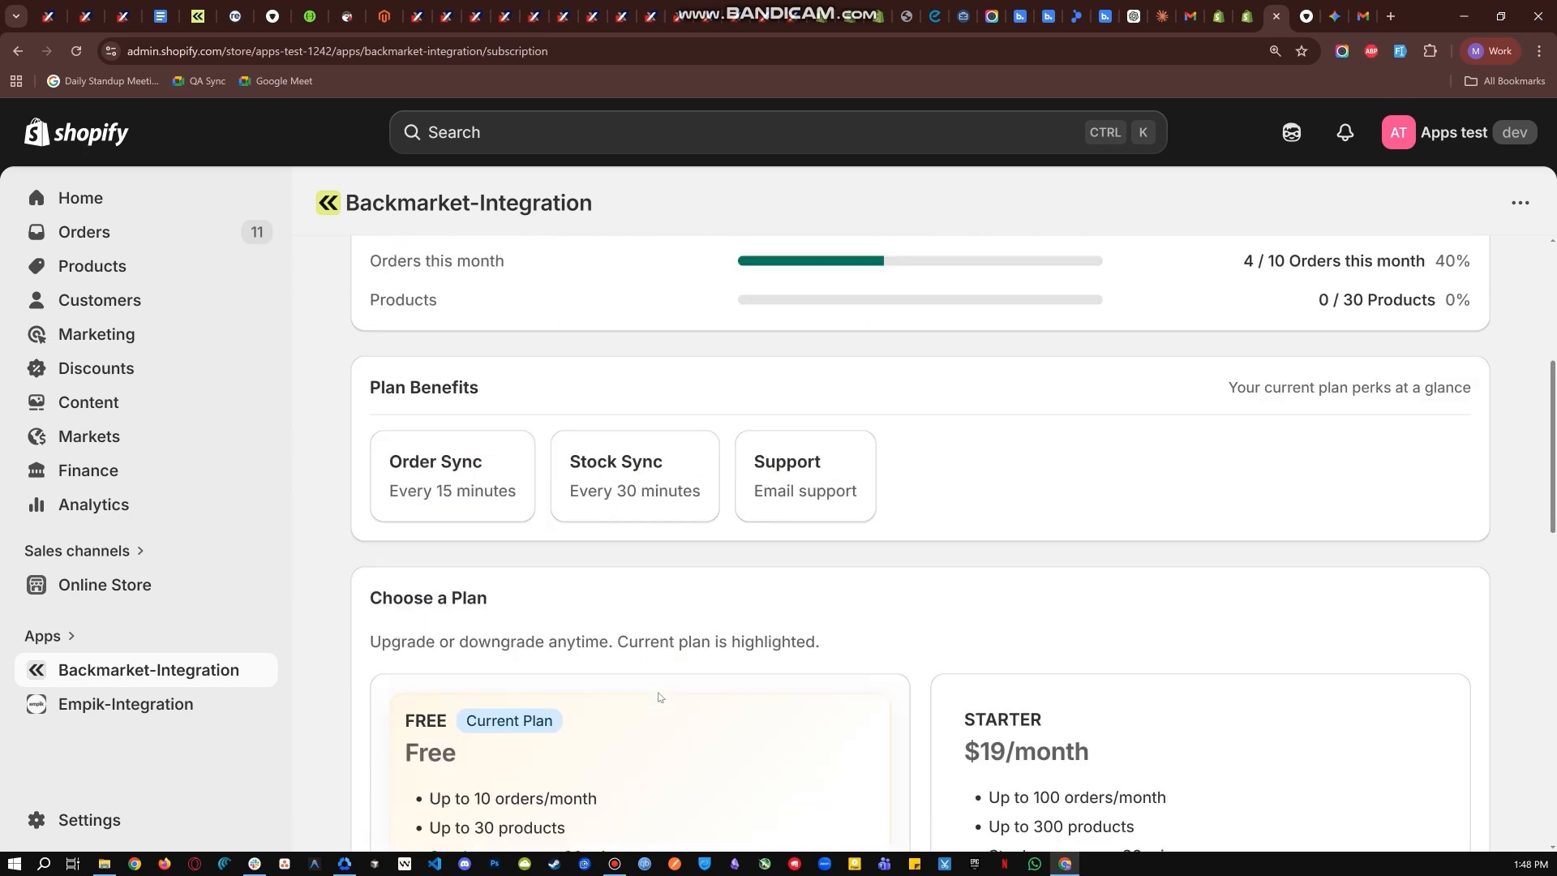
{"action": "scroll", "coordinate": [662, 697], "scroll_direction": "down", "scroll_amount": 4}
{"action": "scroll", "coordinate": [1160, 621], "scroll_direction": "down", "scroll_amount": 2}
{"action": "scroll", "coordinate": [838, 511], "scroll_direction": "up", "scroll_amount": 1}
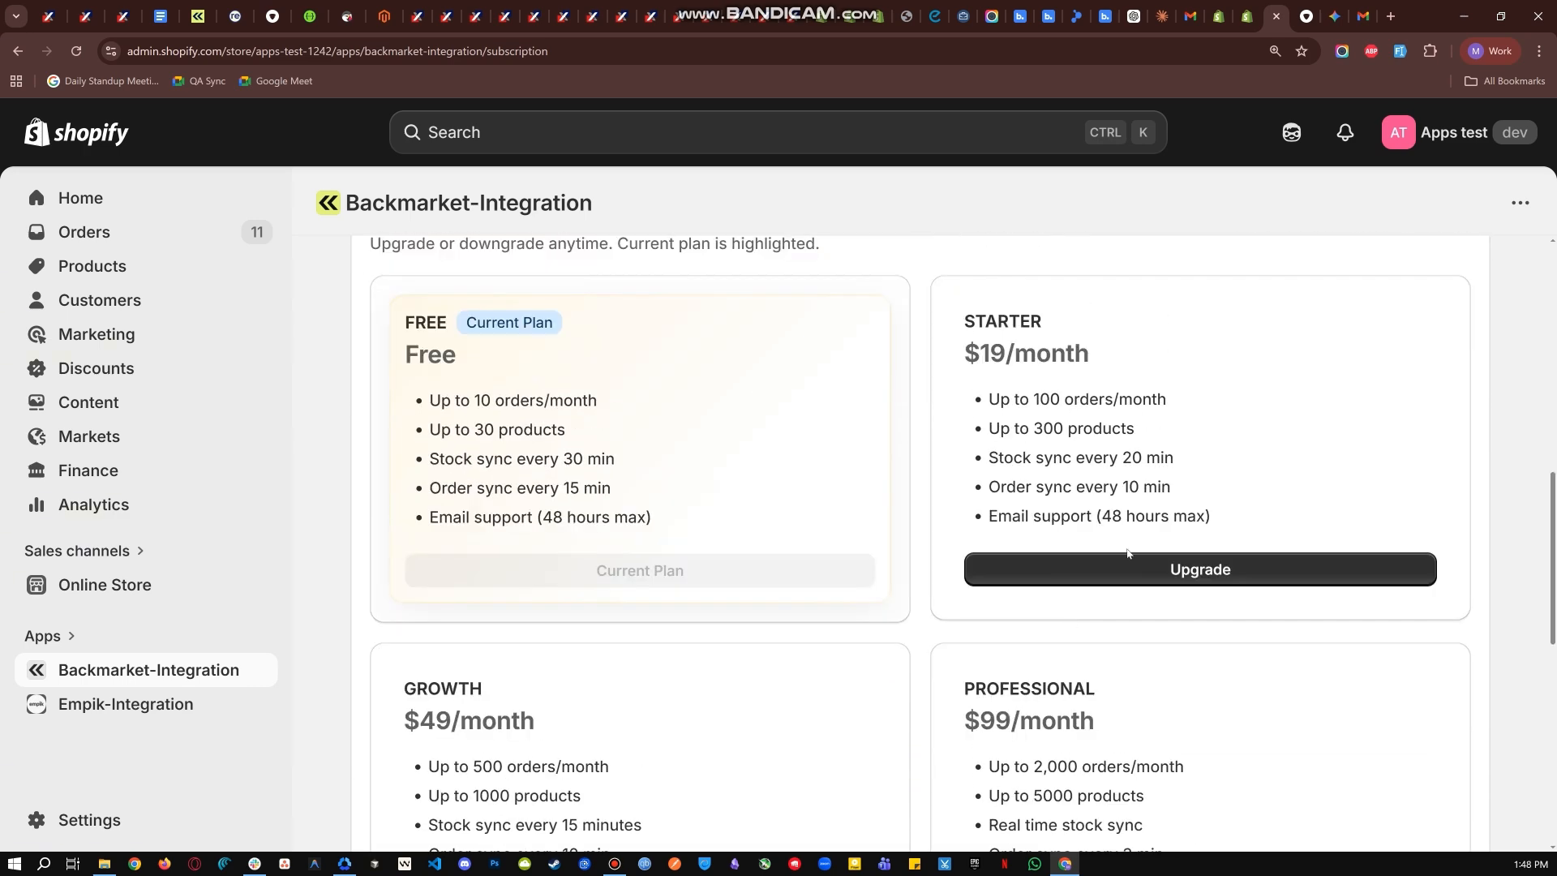
{"action": "left_click", "coordinate": [1160, 569]}
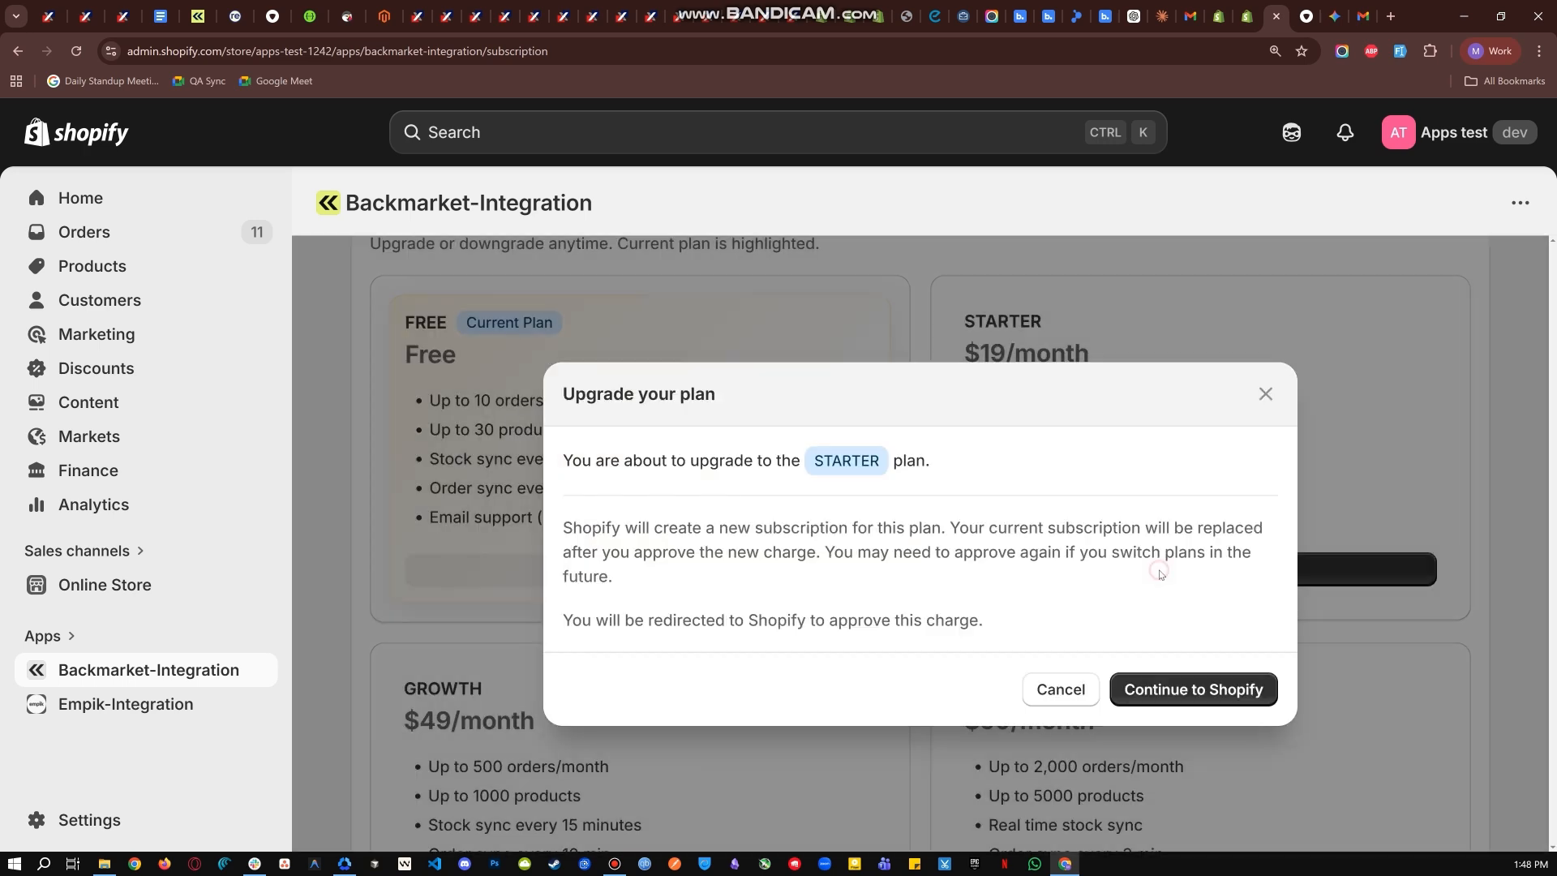
{"action": "left_click", "coordinate": [1188, 694]}
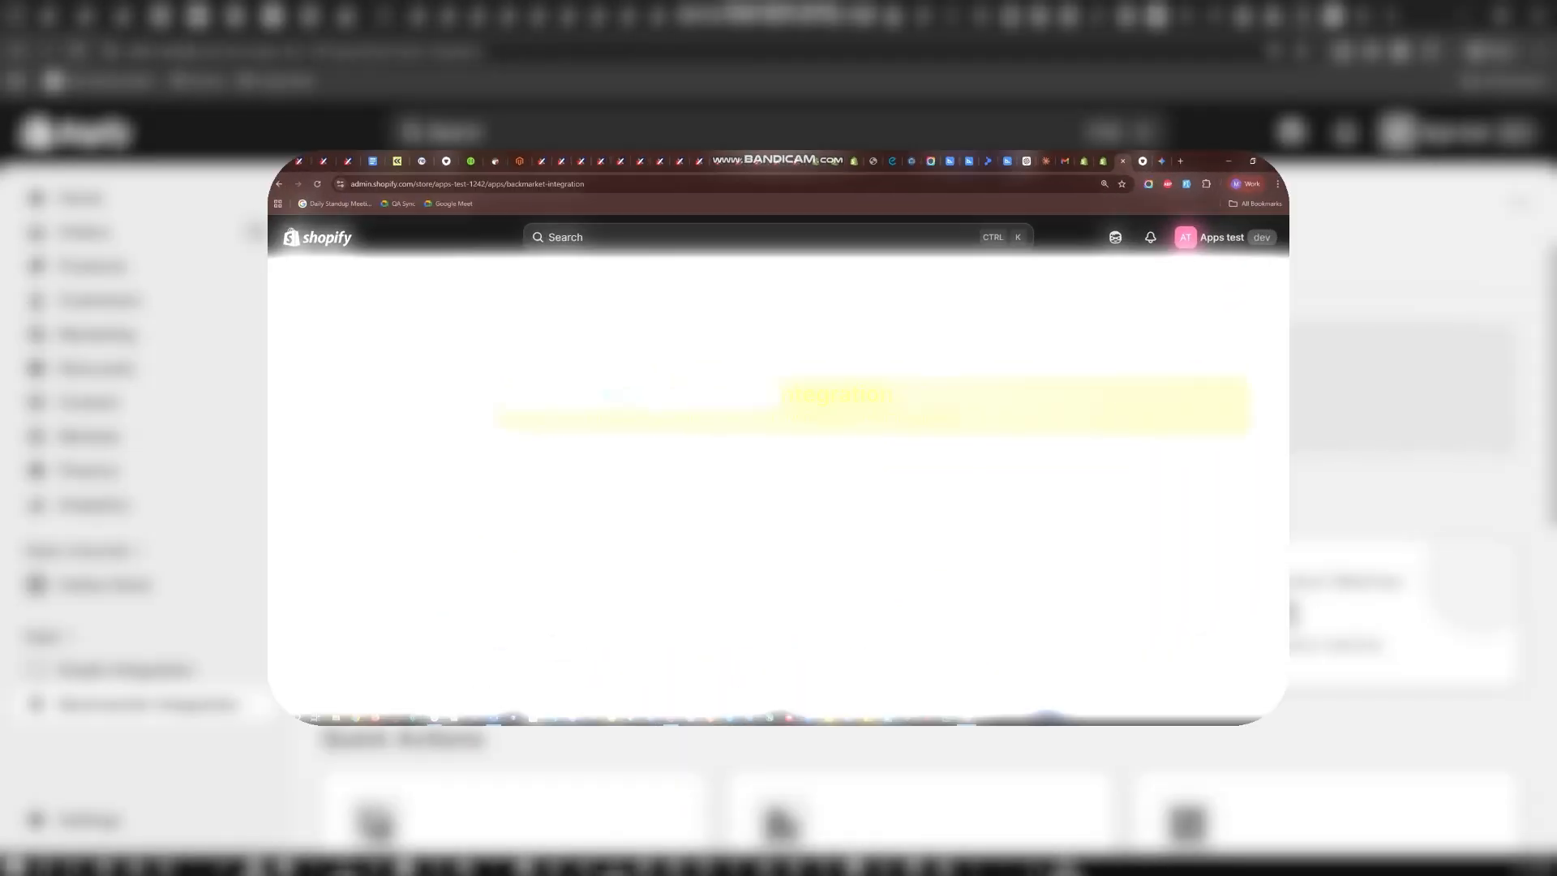
- Uninstall the Backmarket-Integration app from the store without giving a reason
{"action": "left_click_drag", "start_coordinate": [360, 370], "coordinate": [997, 328]}
{"action": "left_click", "coordinate": [1005, 328]}
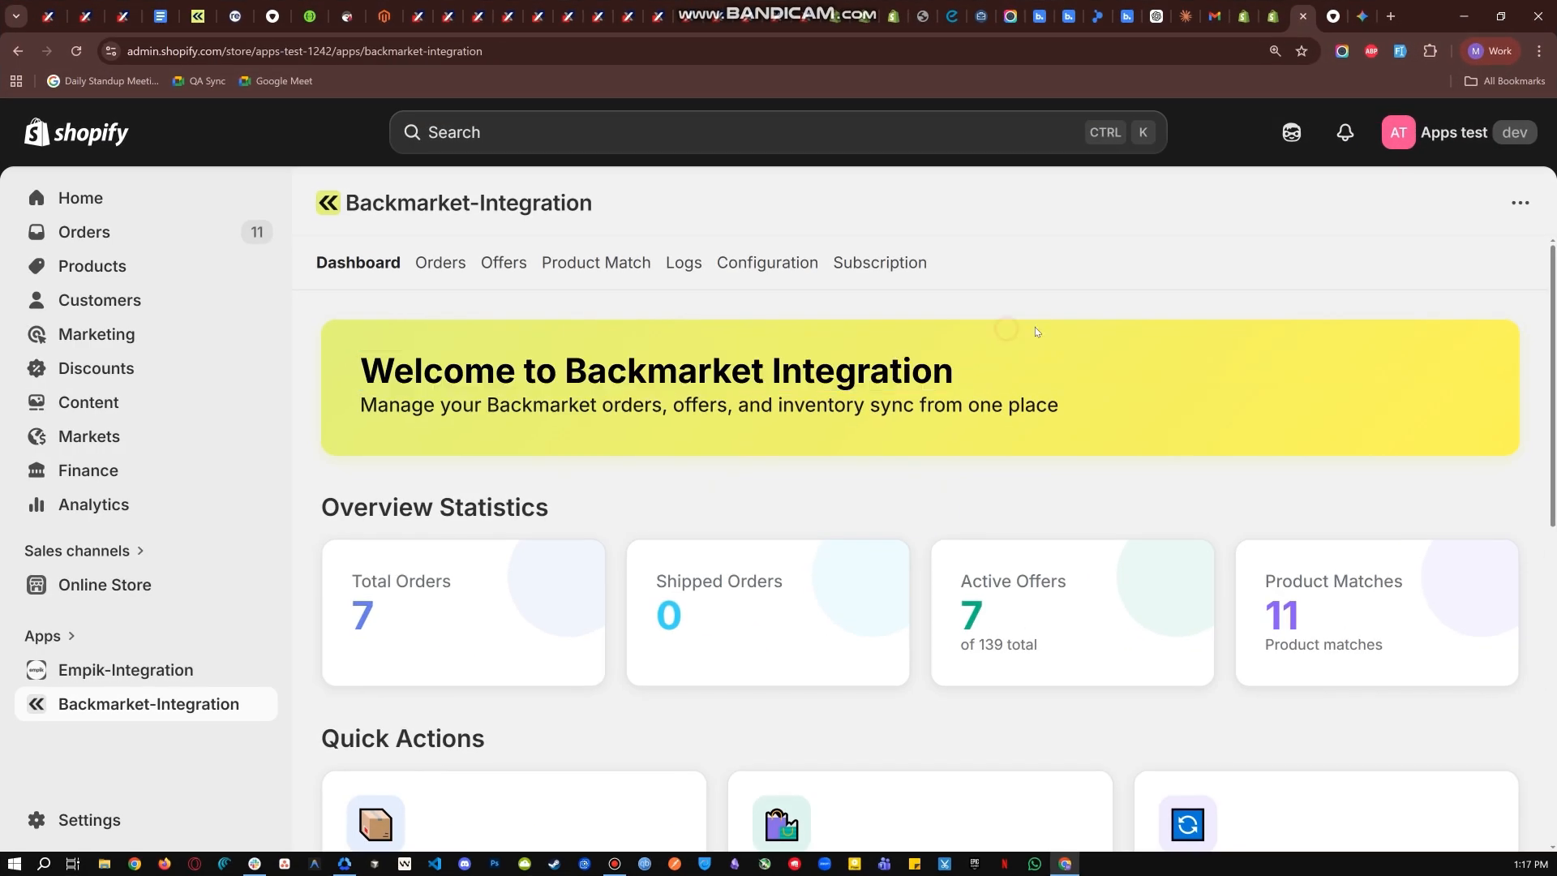
{"action": "left_click", "coordinate": [1518, 202]}
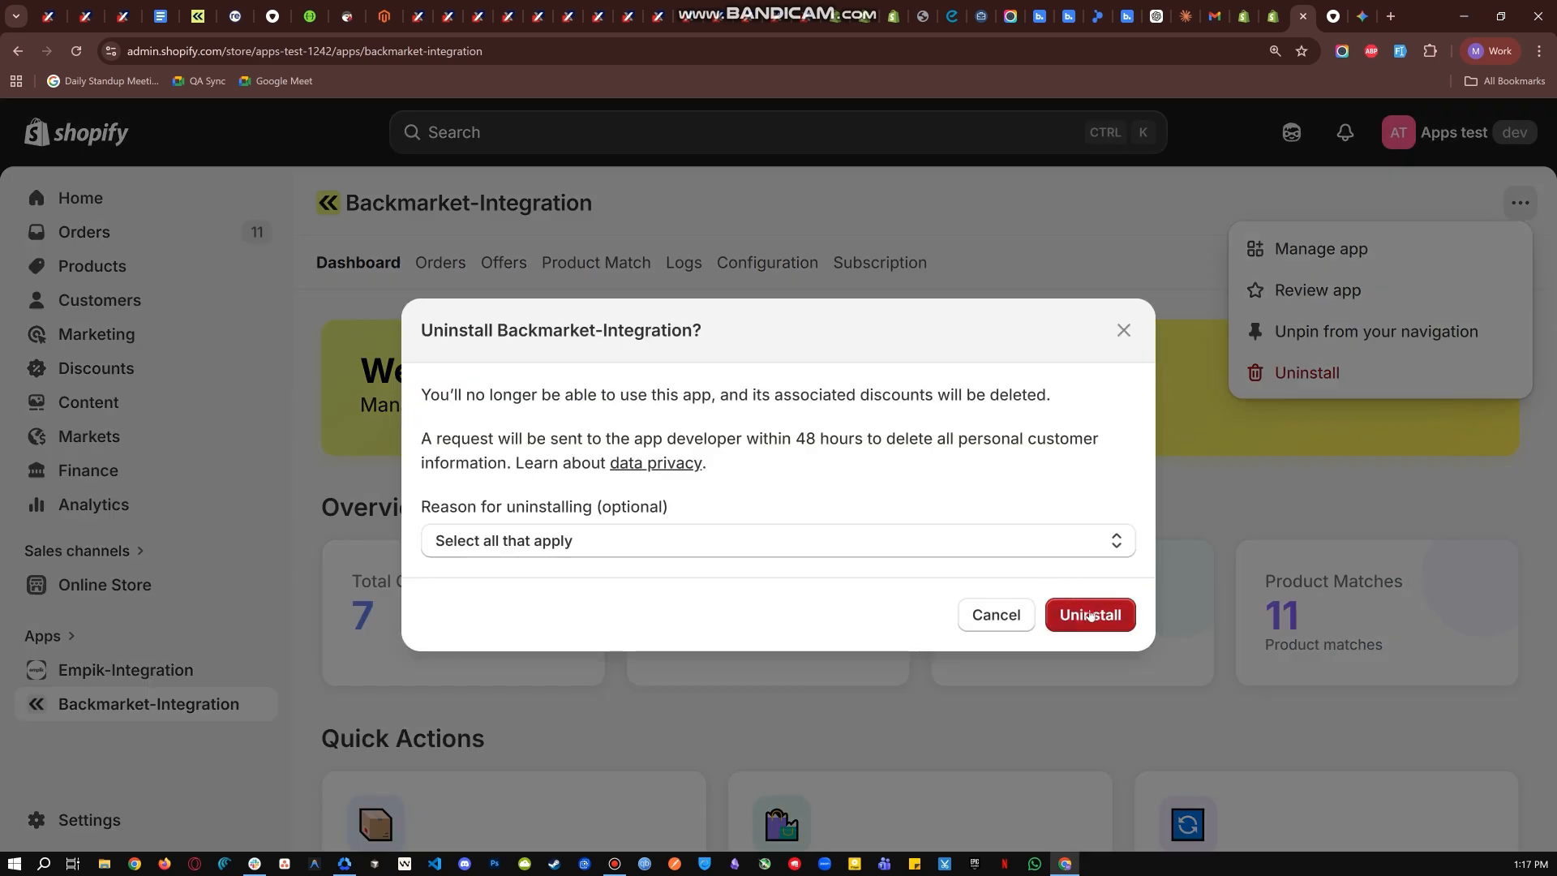
{"action": "left_click", "coordinate": [1090, 616]}
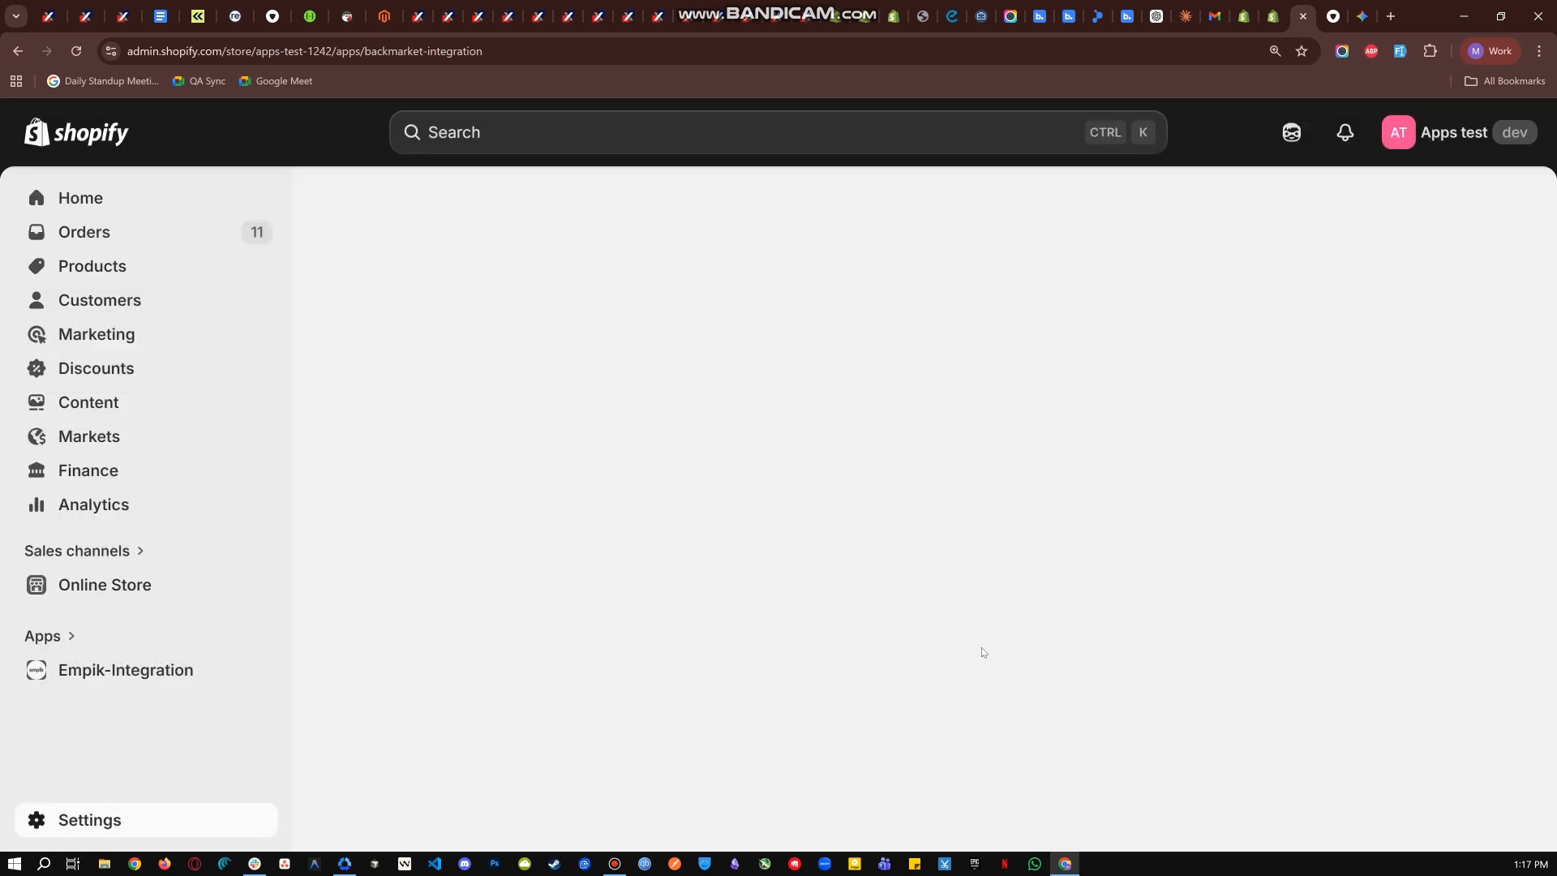